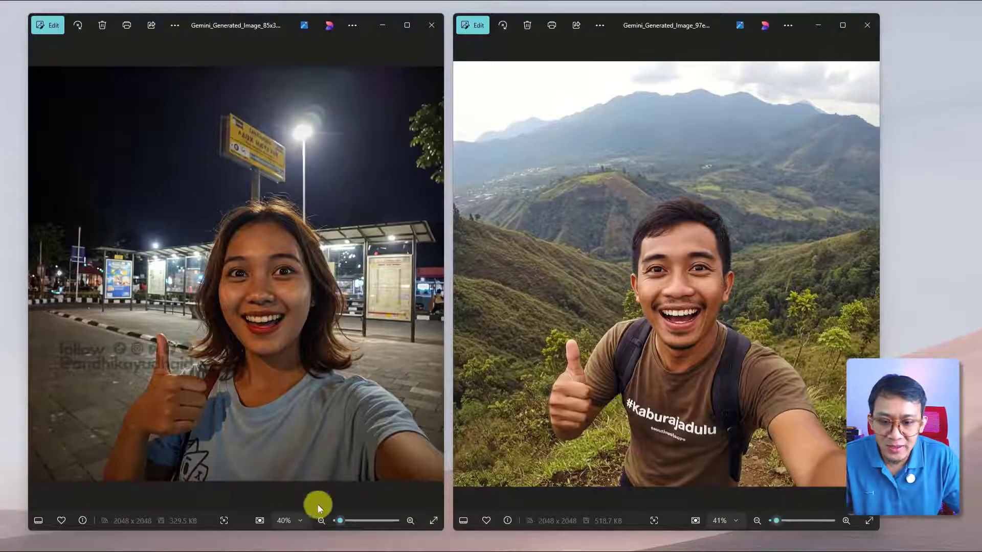
Zoom in on the woman's night selfie to examine the face and surroundings, and zoom back out to the whole photo
{"action": "left_click", "coordinate": [410, 522]}
{"action": "left_click", "coordinate": [410, 521]}
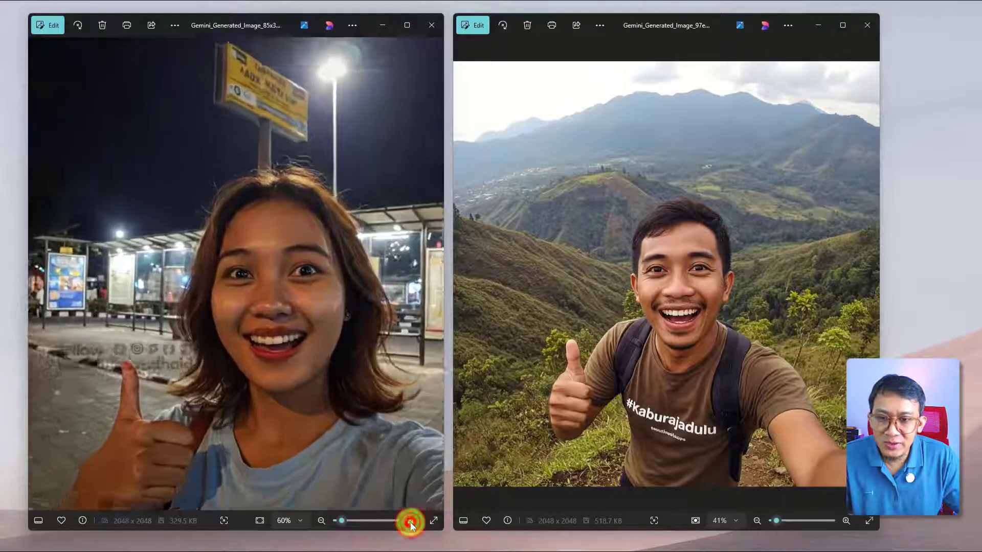
{"action": "left_click", "coordinate": [410, 521]}
{"action": "left_click_drag", "start_coordinate": [201, 322], "coordinate": [363, 412]}
{"action": "scroll", "coordinate": [342, 424], "scroll_direction": "down", "scroll_amount": 1}
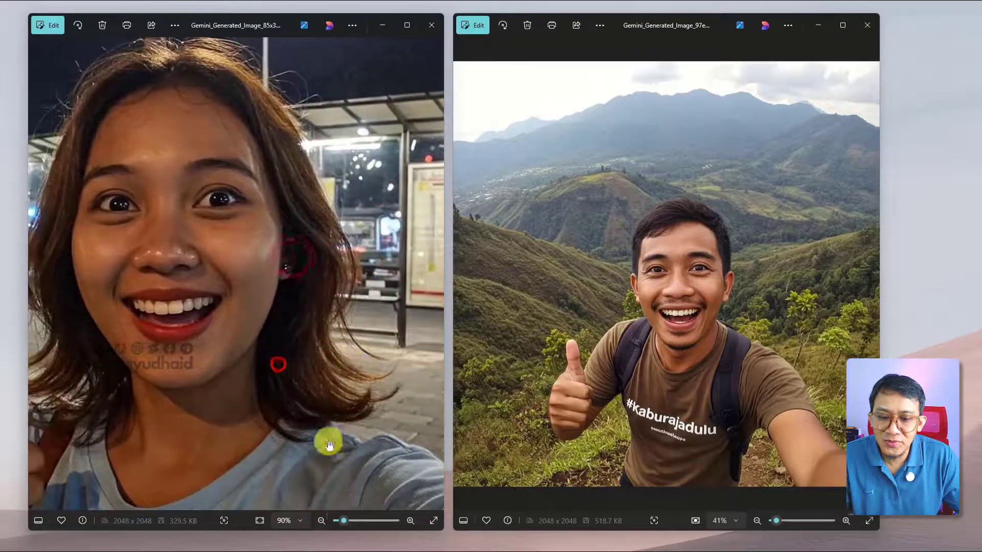
{"action": "left_click", "coordinate": [320, 520]}
{"action": "left_click", "coordinate": [320, 521]}
{"action": "left_click", "coordinate": [320, 521]}
{"action": "left_click", "coordinate": [321, 521]}
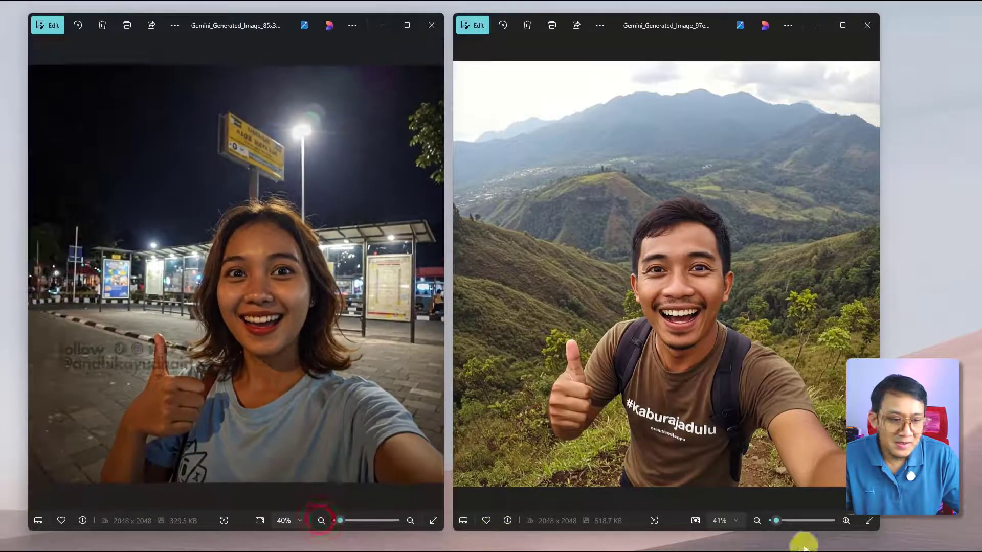
Zoom in on the man's mountain selfie and examine his face, shirt lettering and background
{"action": "left_click", "coordinate": [846, 520]}
{"action": "left_click", "coordinate": [846, 521]}
{"action": "left_click", "coordinate": [845, 521]}
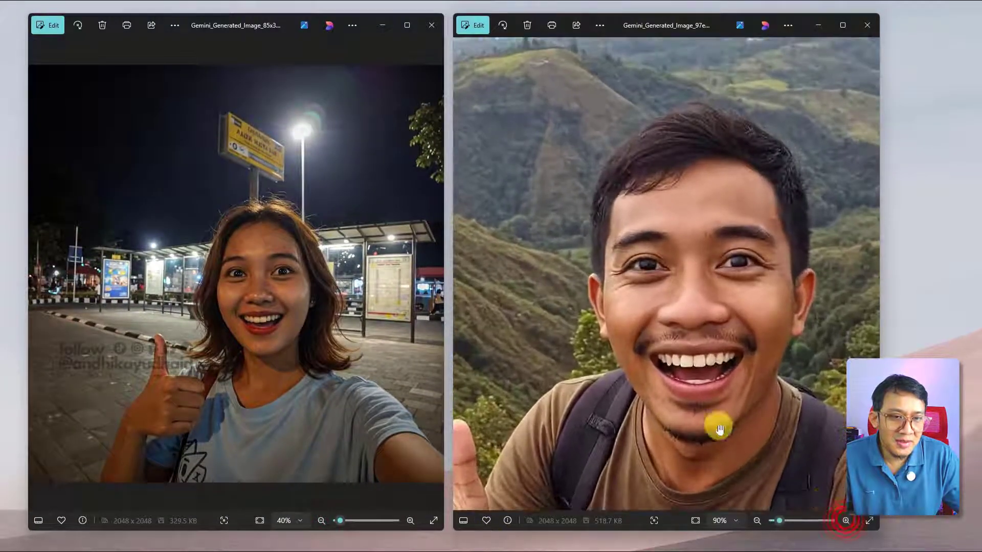
{"action": "left_click_drag", "start_coordinate": [660, 387], "coordinate": [808, 409]}
{"action": "left_click_drag", "start_coordinate": [681, 368], "coordinate": [780, 324]}
{"action": "left_click_drag", "start_coordinate": [773, 390], "coordinate": [747, 232]}
{"action": "left_click_drag", "start_coordinate": [811, 333], "coordinate": [526, 322]}
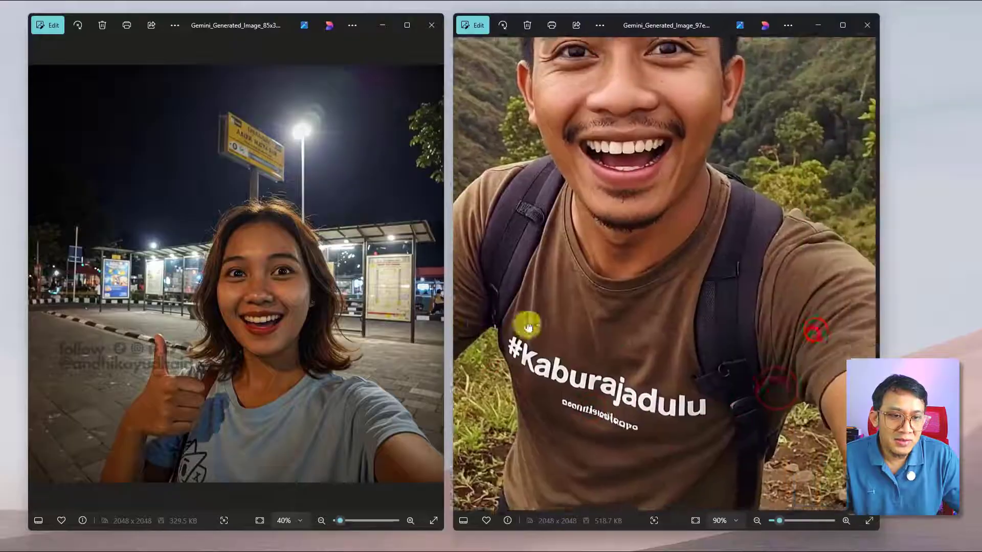
{"action": "left_click_drag", "start_coordinate": [682, 237], "coordinate": [574, 366]}
{"action": "left_click_drag", "start_coordinate": [673, 305], "coordinate": [830, 317]}
{"action": "left_click_drag", "start_coordinate": [572, 375], "coordinate": [760, 258]}
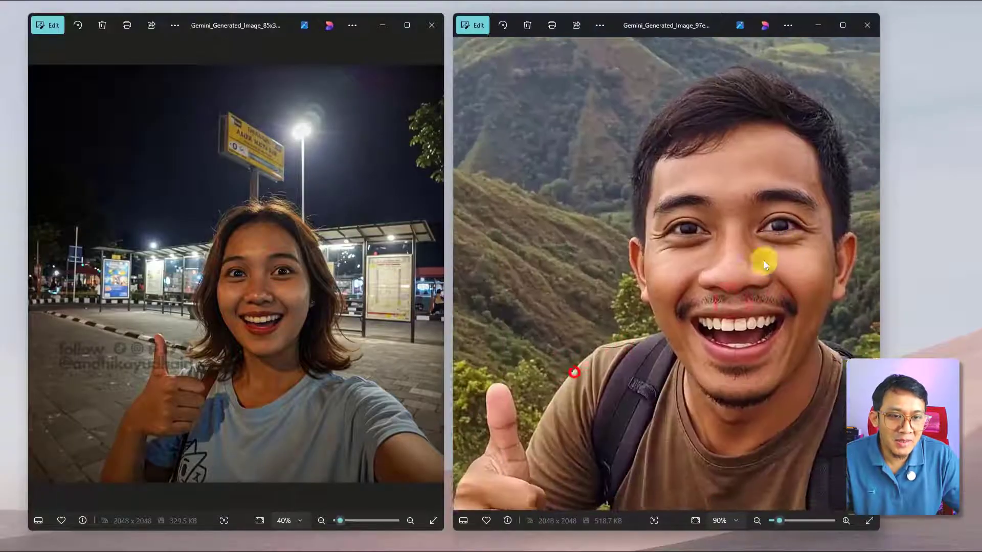
{"action": "left_click_drag", "start_coordinate": [695, 336], "coordinate": [656, 303]}
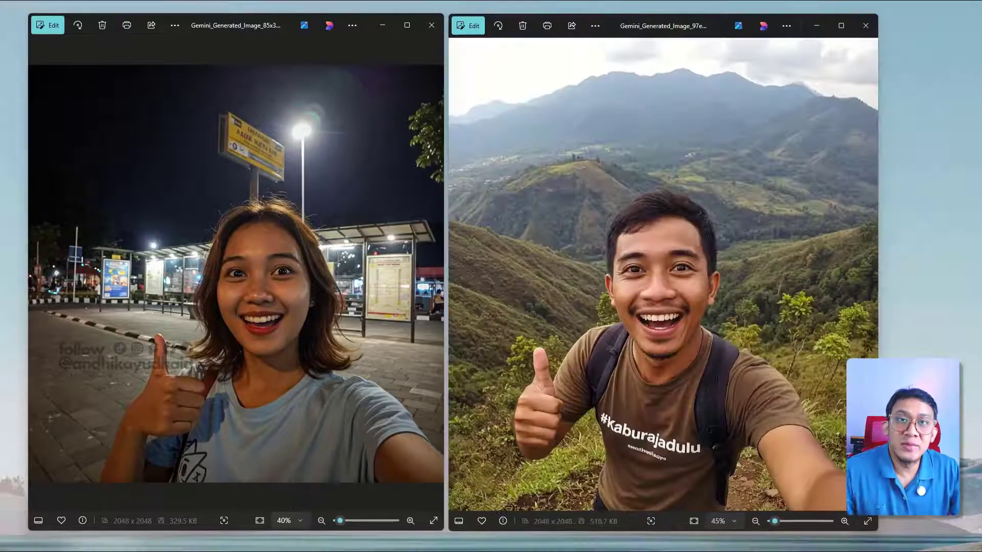
Minimize the night selfie and examine the mountain selfie's face and shirt lettering up close
{"action": "left_click", "coordinate": [380, 23]}
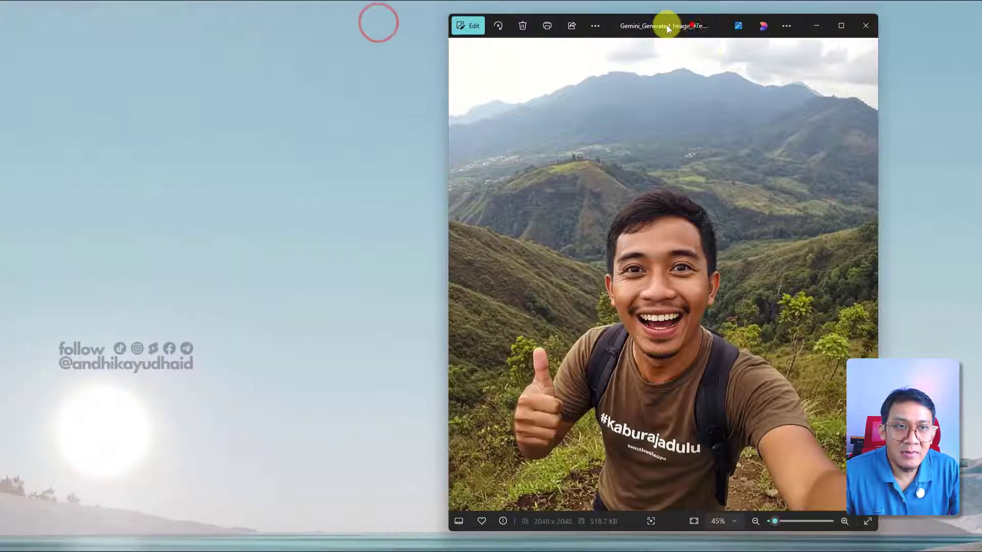
{"action": "left_click_drag", "start_coordinate": [691, 25], "coordinate": [457, 20]}
{"action": "left_click", "coordinate": [543, 506]}
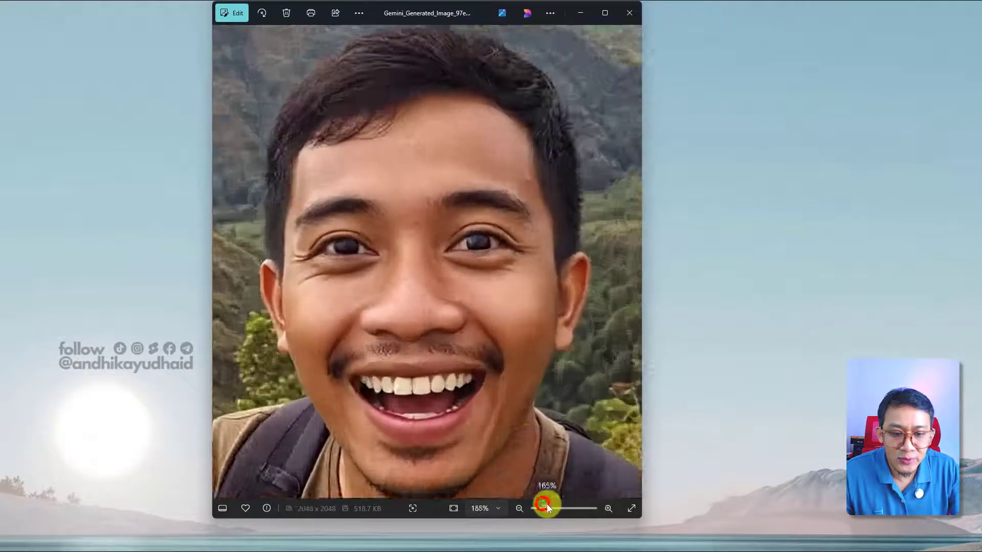
{"action": "scroll", "coordinate": [489, 381], "scroll_direction": "down", "scroll_amount": 10}
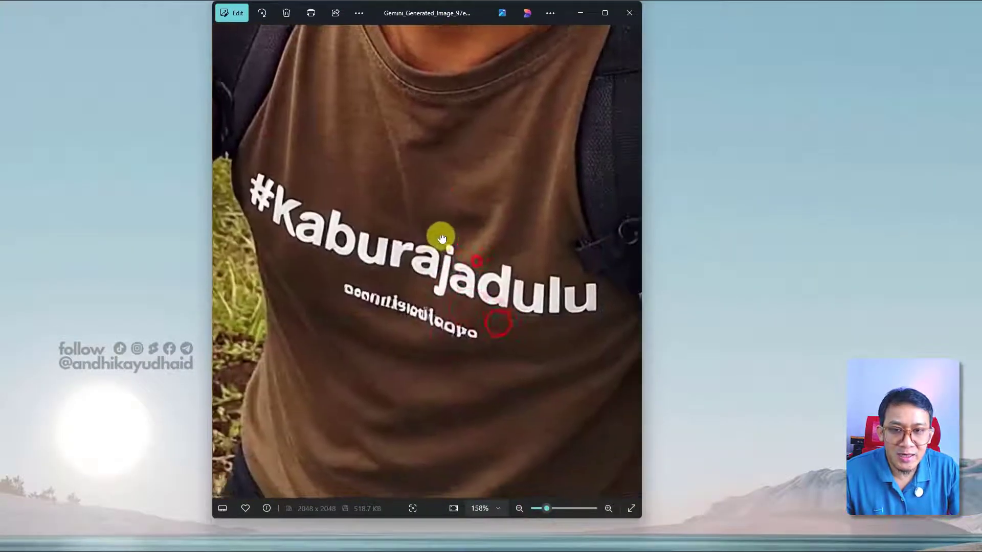
{"action": "left_click", "coordinate": [518, 508]}
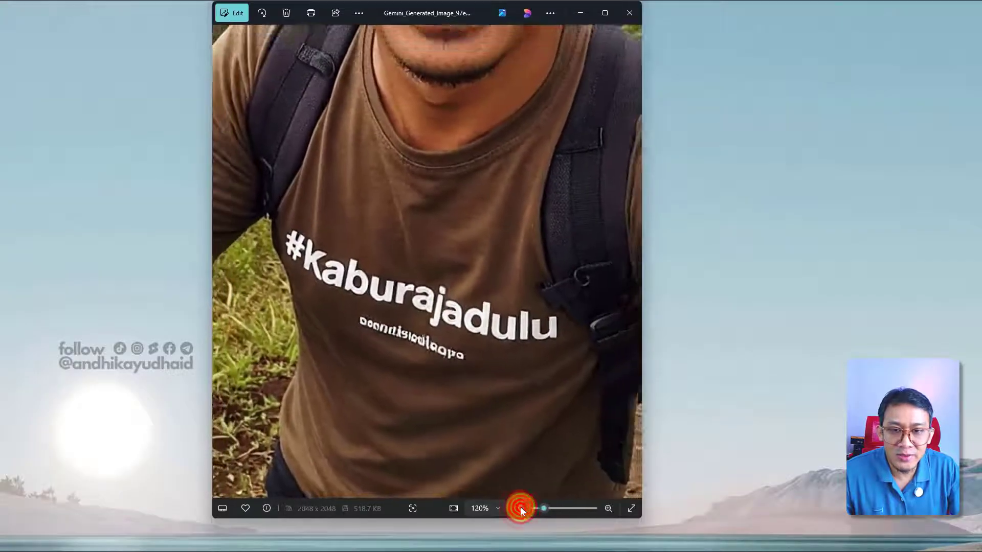
{"action": "left_click", "coordinate": [519, 508]}
{"action": "scroll", "coordinate": [509, 376], "scroll_direction": "up", "scroll_amount": 3}
{"action": "left_click_drag", "start_coordinate": [473, 397], "coordinate": [489, 409]}
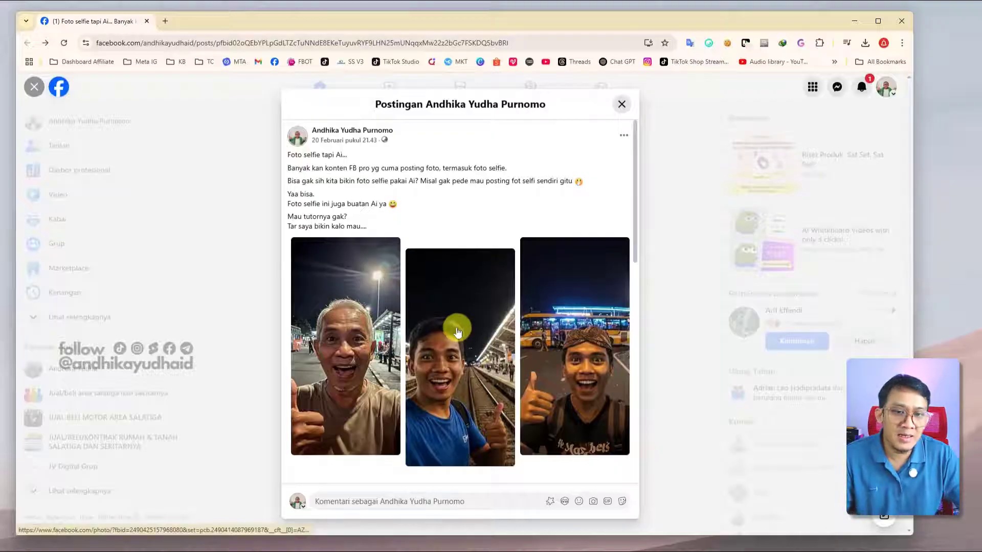
View the AI selfies in the Facebook post at full size, one after another
{"action": "left_click", "coordinate": [319, 339]}
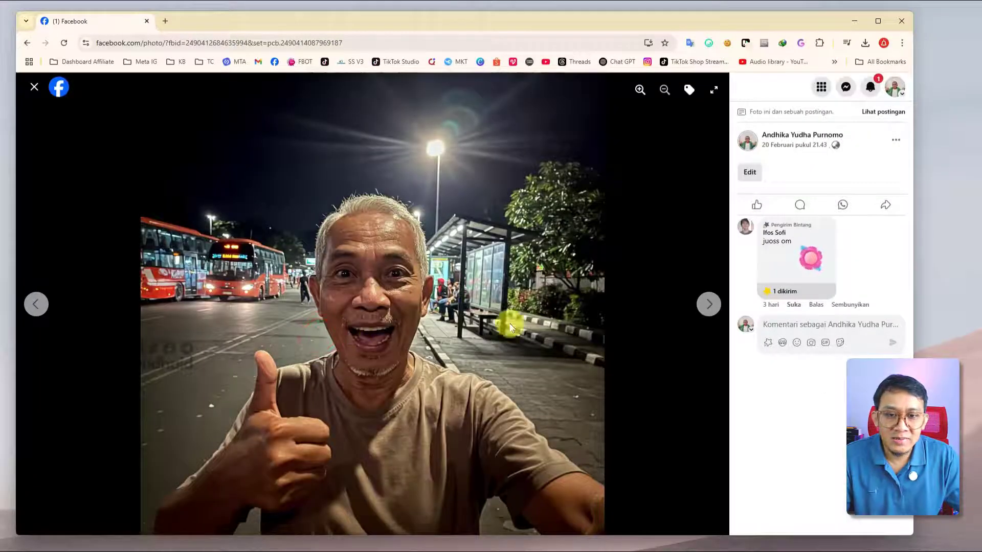
{"action": "left_click", "coordinate": [707, 308]}
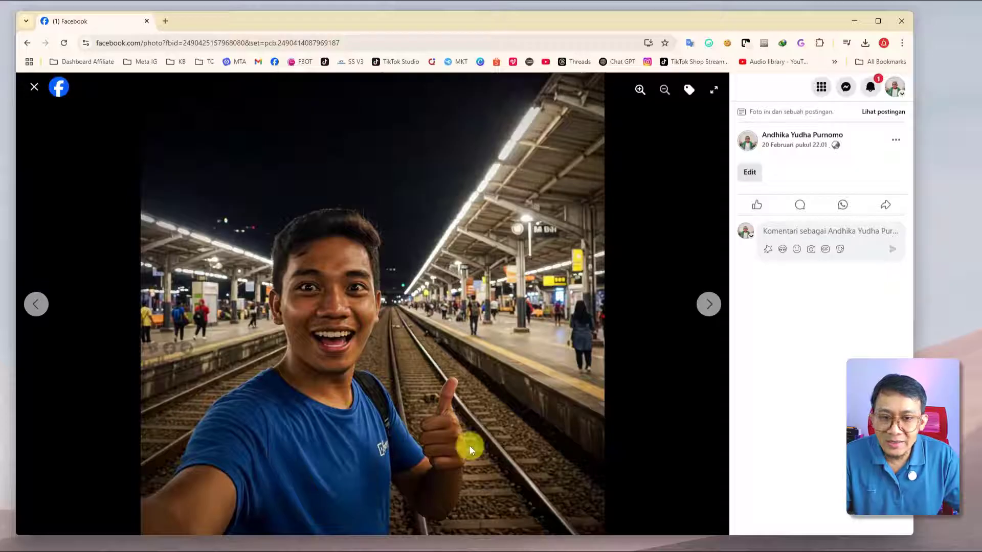
{"action": "left_click", "coordinate": [707, 307]}
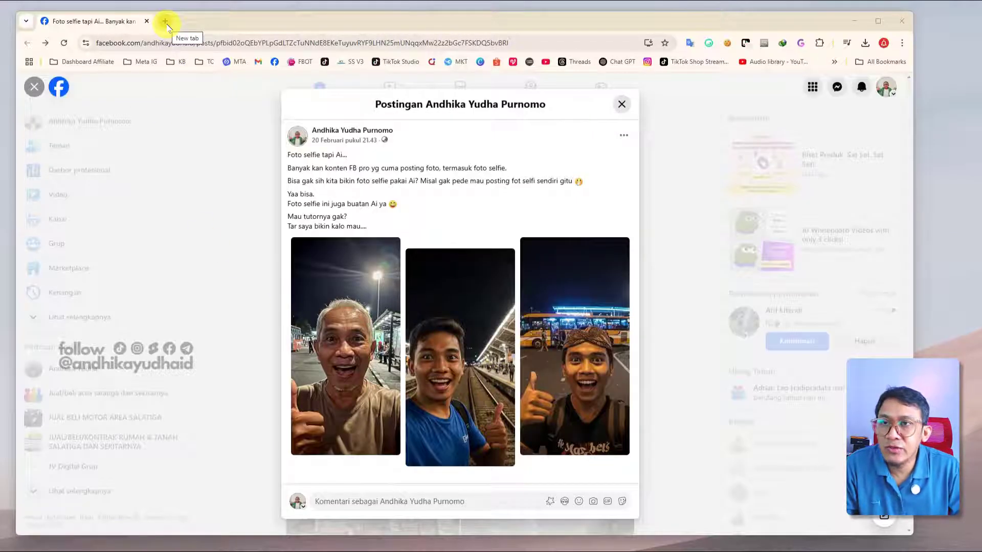
Open gemini.google.com/app in a new browser tab
{"action": "left_click", "coordinate": [165, 22]}
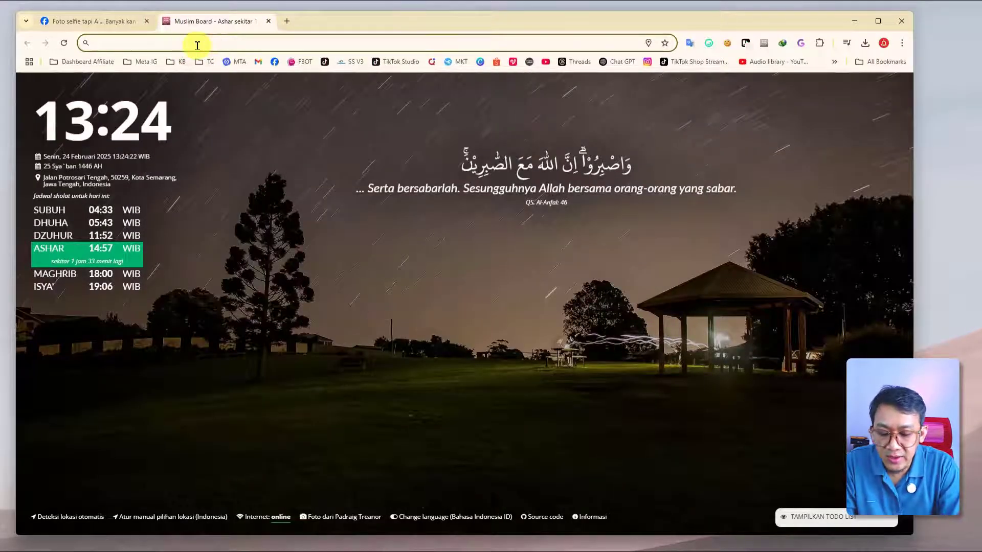
{"action": "type", "text": "g"}
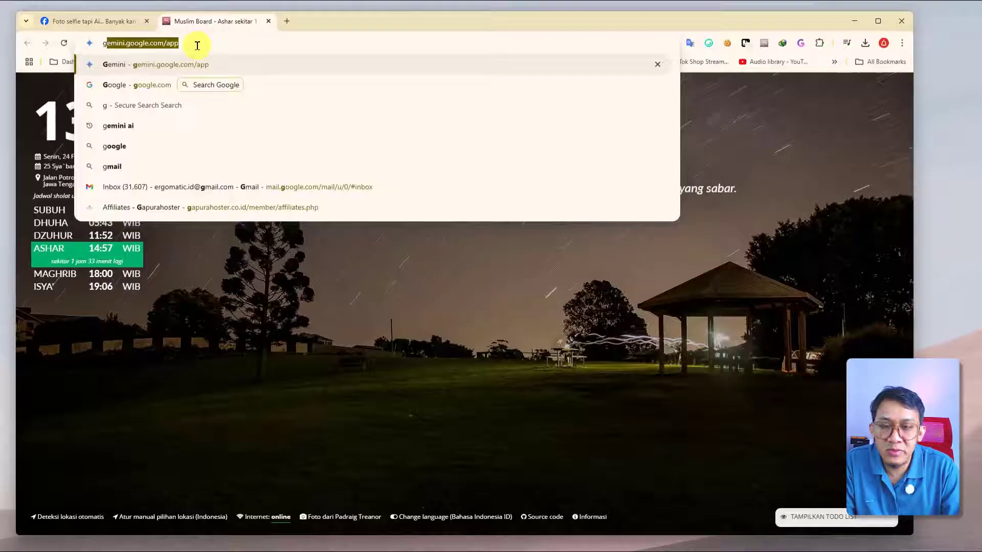
{"action": "key", "text": "Return"}
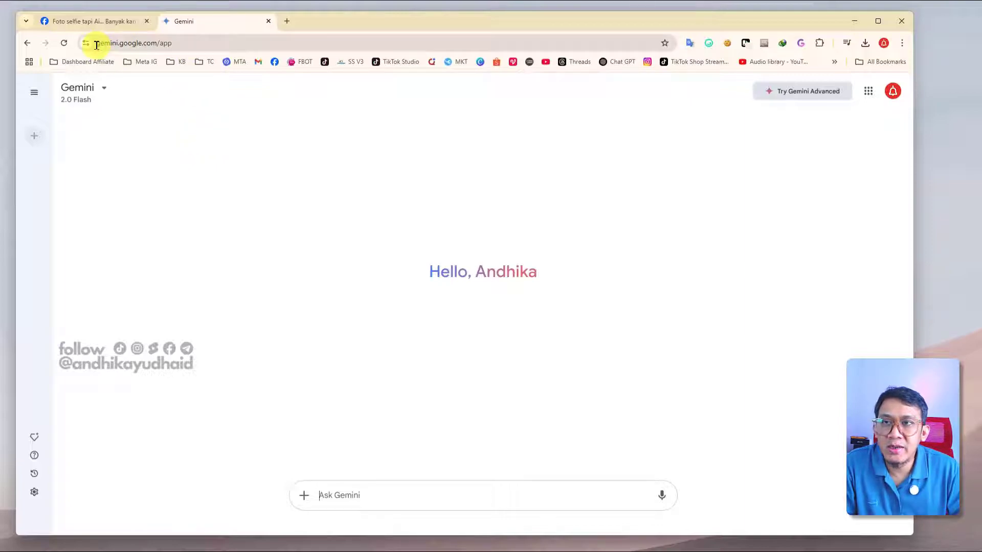
Check the Gemini address and show the list of recent chats, closing it again
{"action": "left_click_drag", "start_coordinate": [97, 44], "coordinate": [202, 44]}
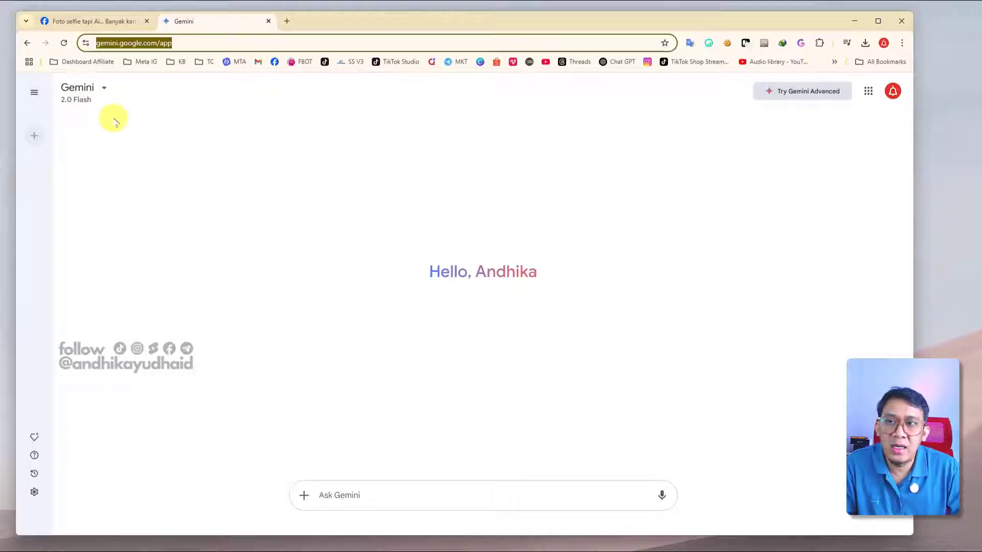
{"action": "left_click", "coordinate": [36, 93]}
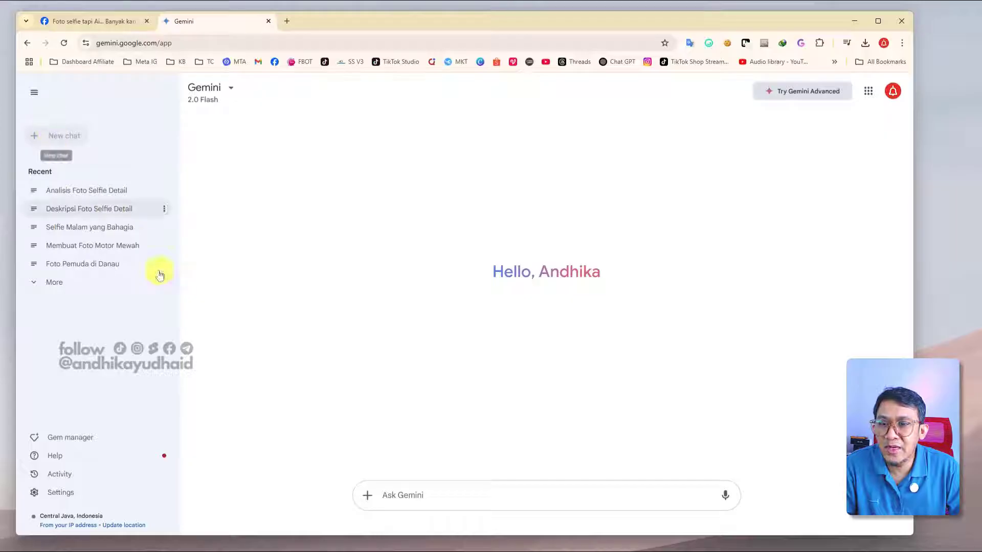
{"action": "left_click", "coordinate": [35, 92]}
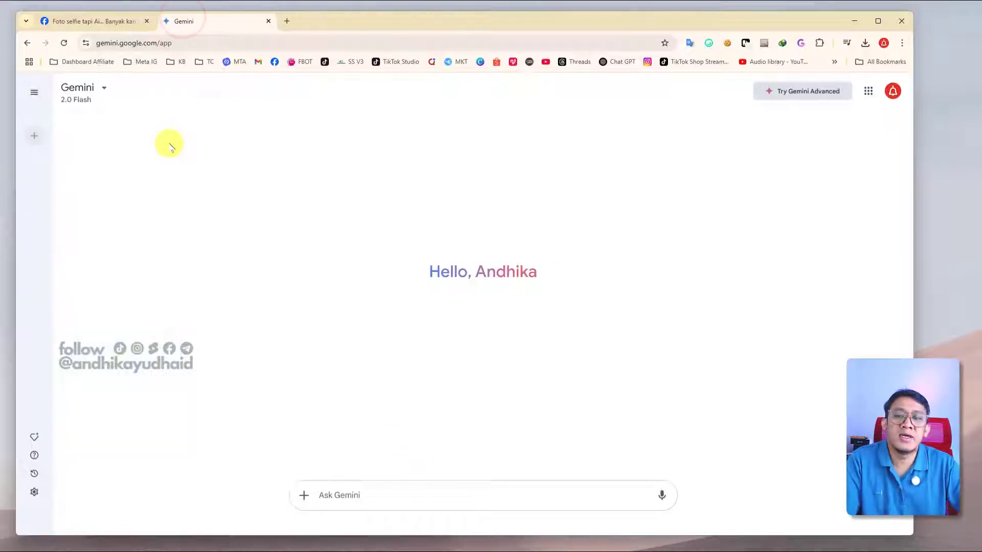
Revisit the Facebook selfie post and the generated photos, and minimize the night selfie
{"action": "left_click", "coordinate": [125, 21]}
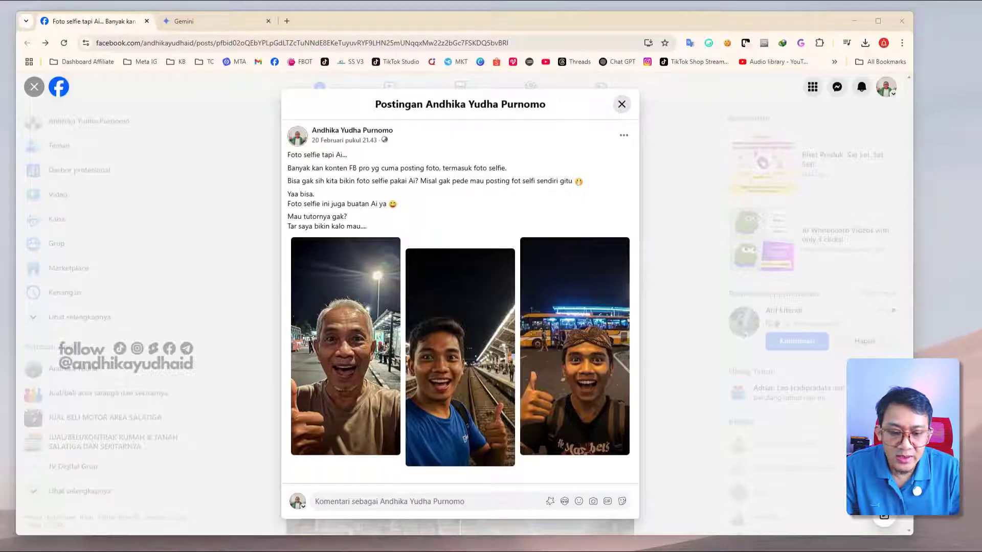
{"action": "left_click", "coordinate": [384, 537]}
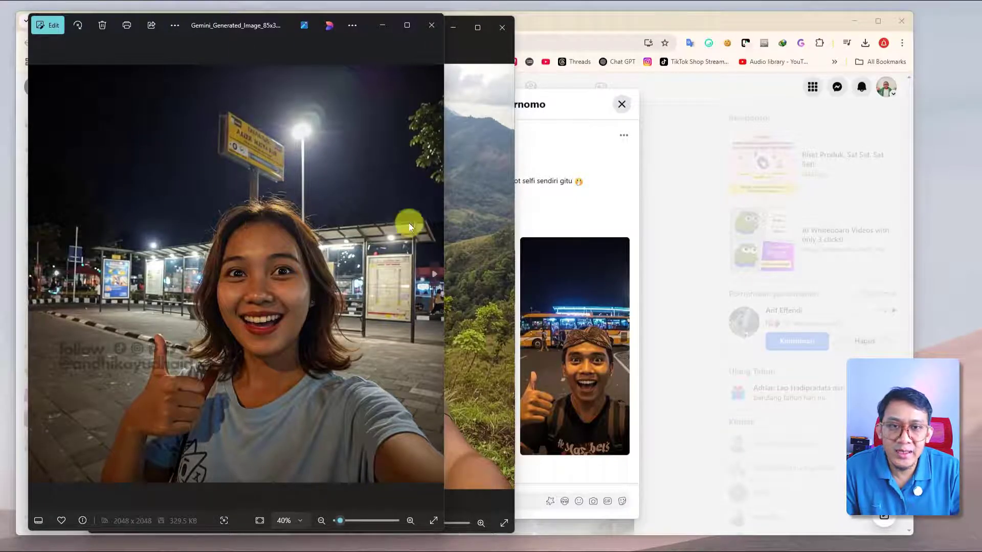
{"action": "left_click", "coordinate": [381, 24]}
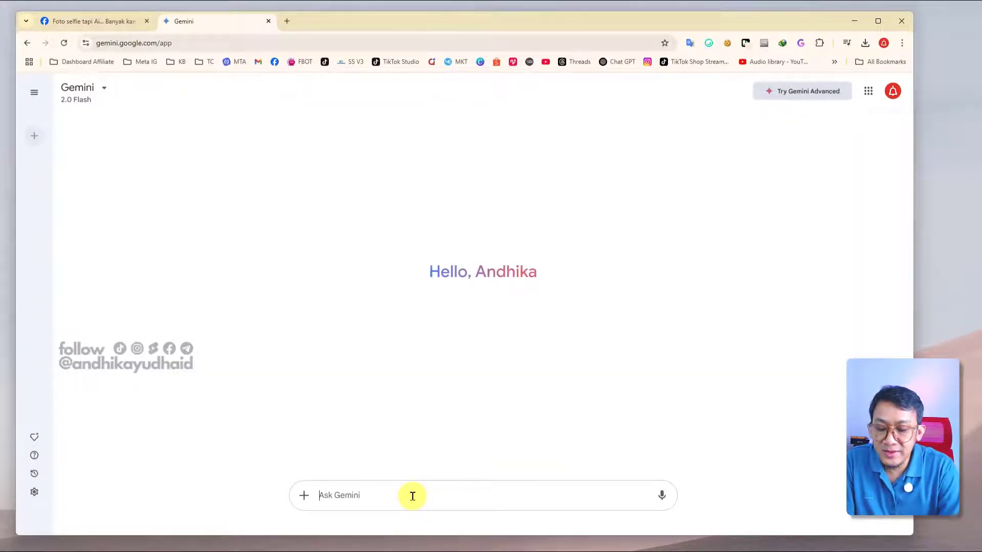
Write the Gemini prompt "buat foto selfie, seorang bapak Indonesia," without sending it
{"action": "type", "text": "buat fo"}
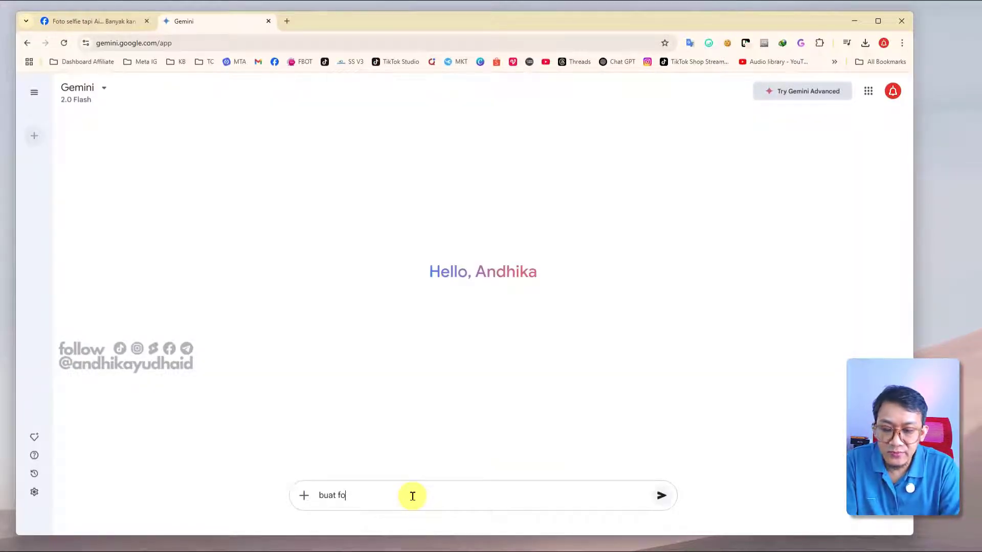
{"action": "type", "text": "to"}
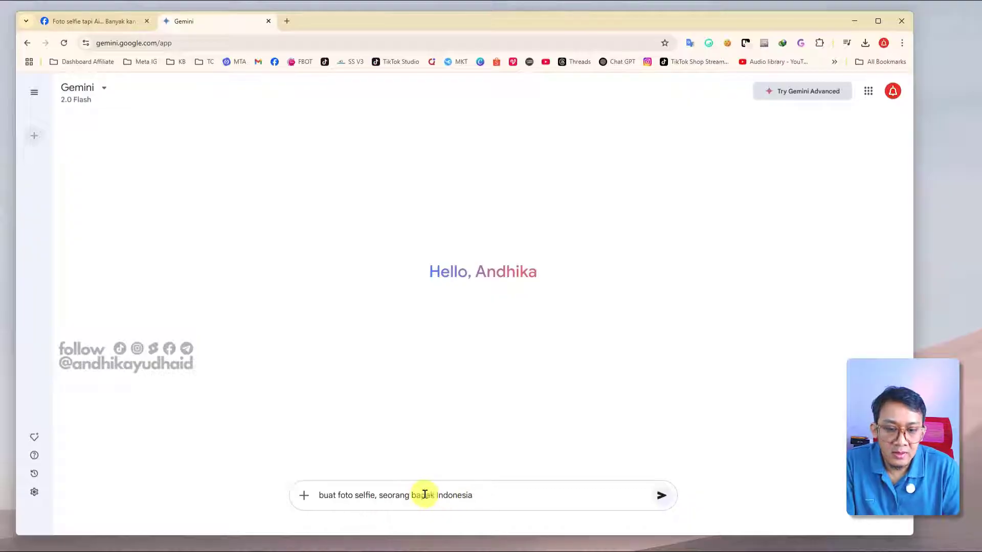
{"action": "left_click", "coordinate": [506, 499]}
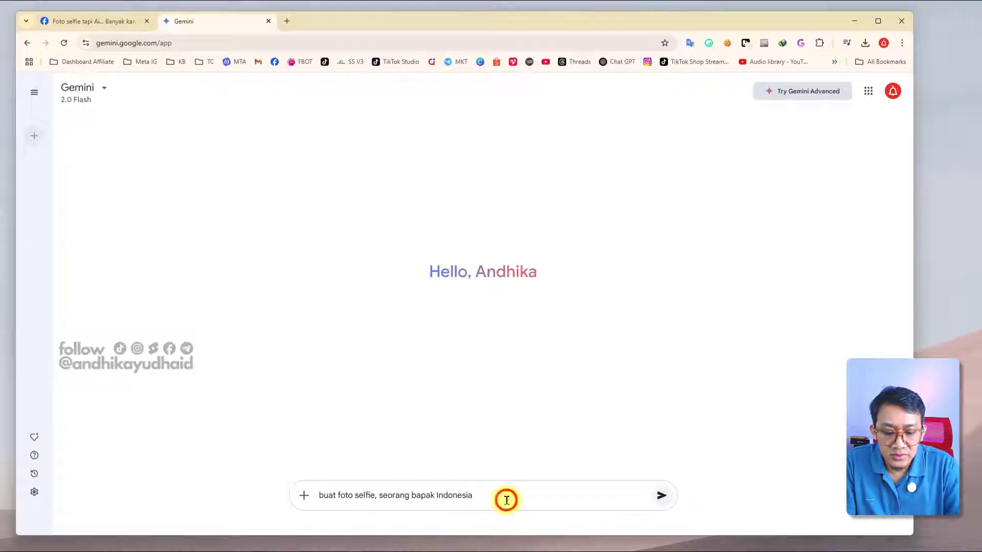
{"action": "type", "text": ","}
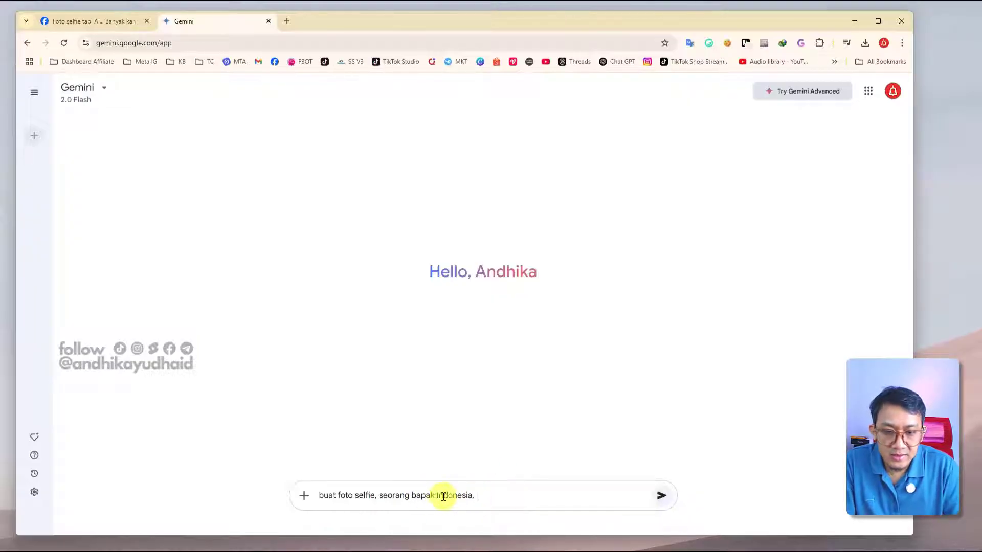
Replace "bapak" in the prompt with "pemuda pria"
{"action": "double_click", "coordinate": [418, 500]}
{"action": "type", "text": "pedu"}
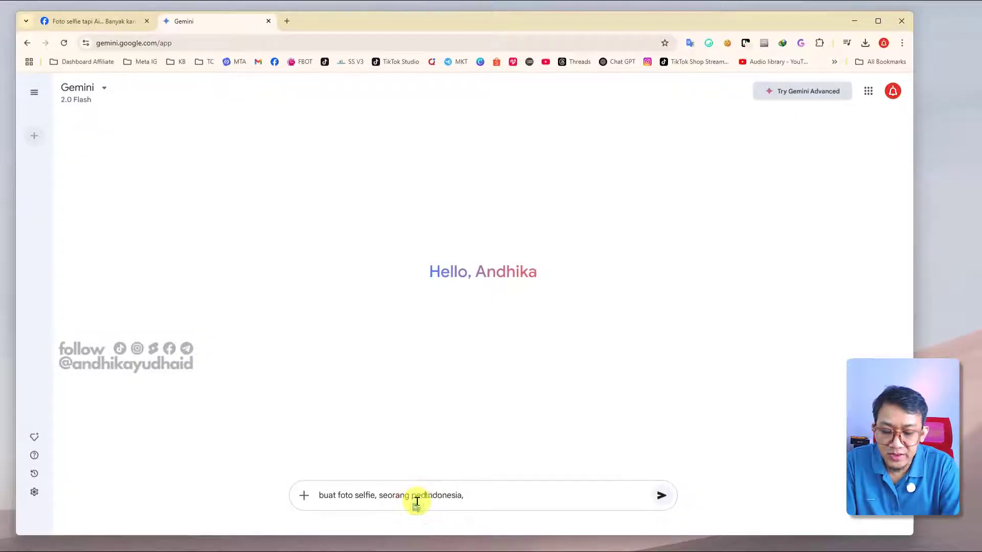
{"action": "key", "text": "BackSpace"}
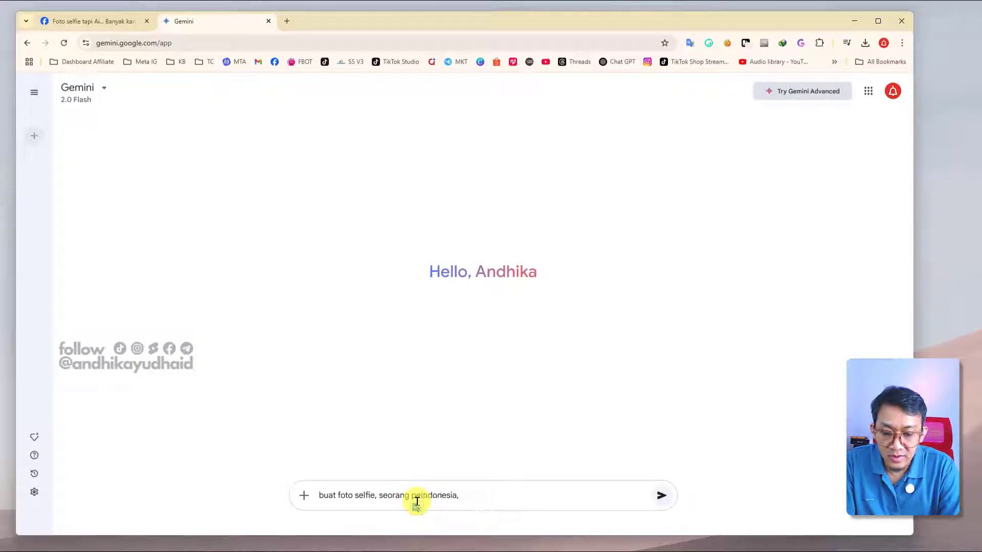
{"action": "type", "text": "muda pria"}
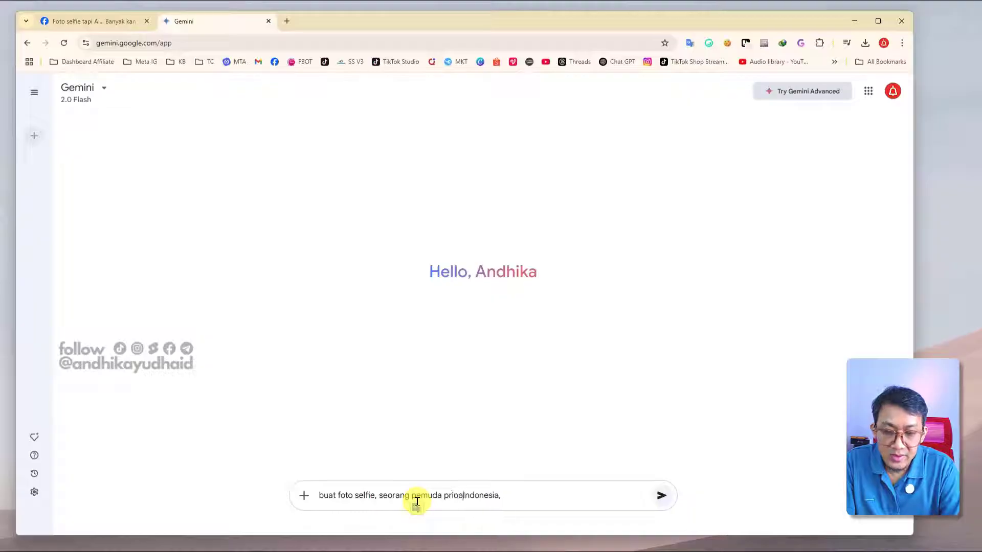
{"action": "key", "text": "BackSpace"}
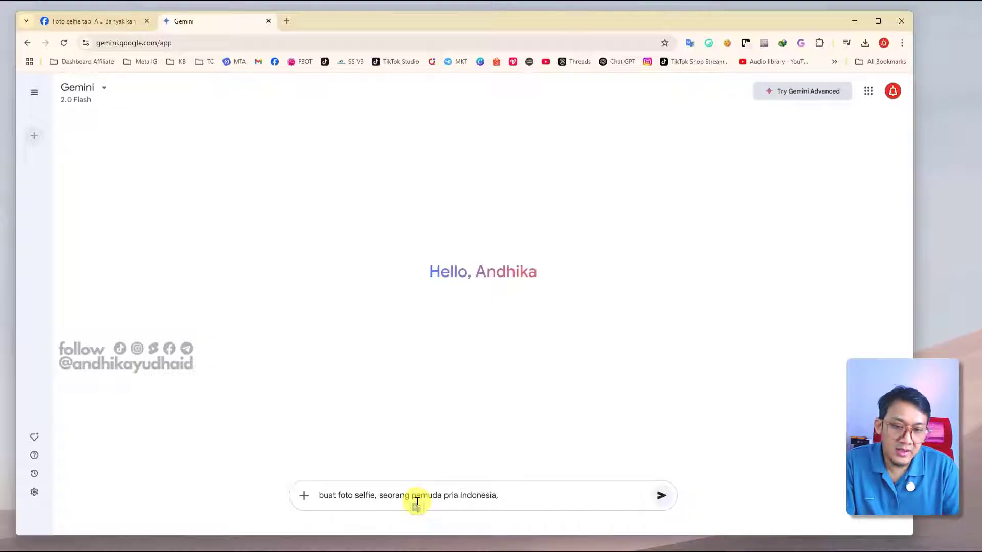
Extend the prompt after "Indonesia," with "berlatar belakang di pasar, pagi hari,"
{"action": "left_click", "coordinate": [526, 495]}
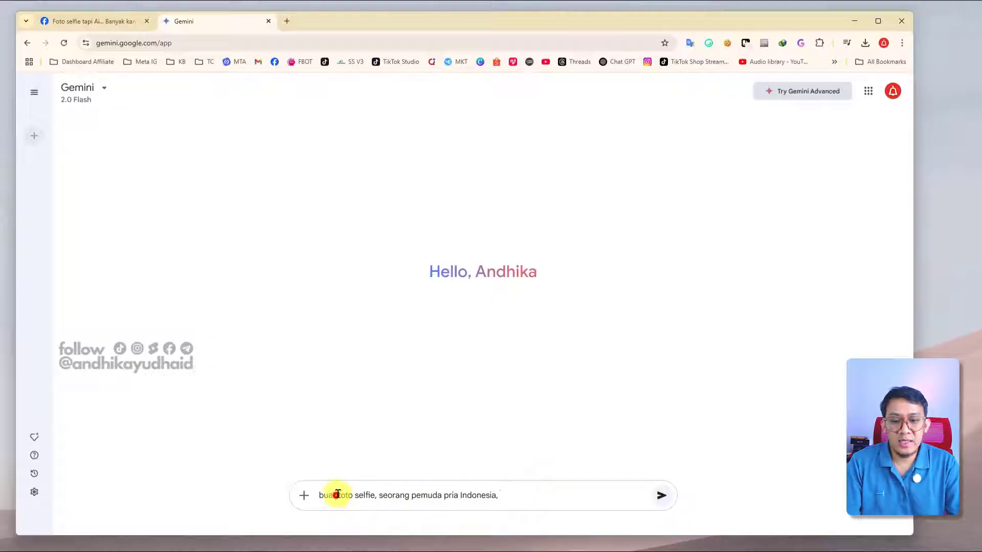
{"action": "left_click_drag", "start_coordinate": [337, 494], "coordinate": [375, 494]}
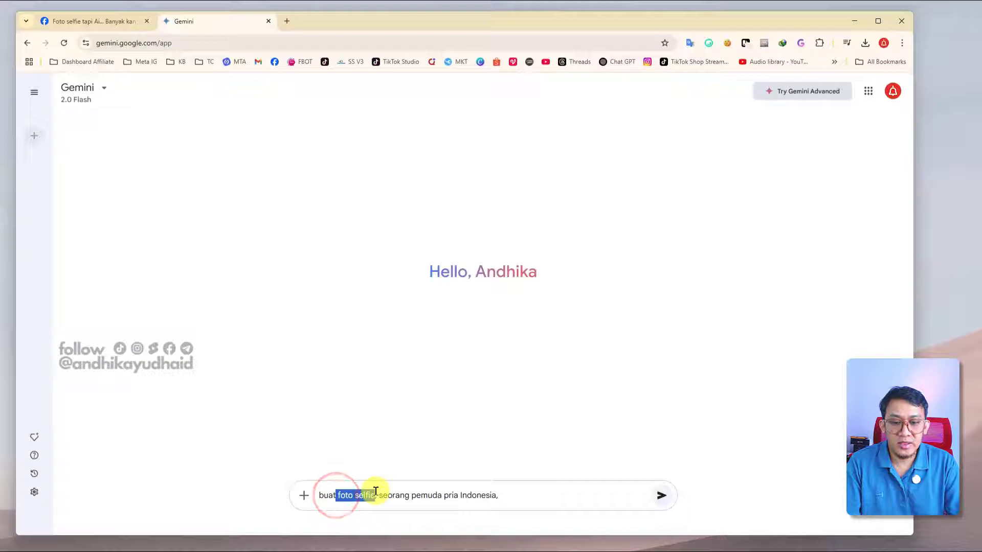
{"action": "left_click", "coordinate": [537, 496]}
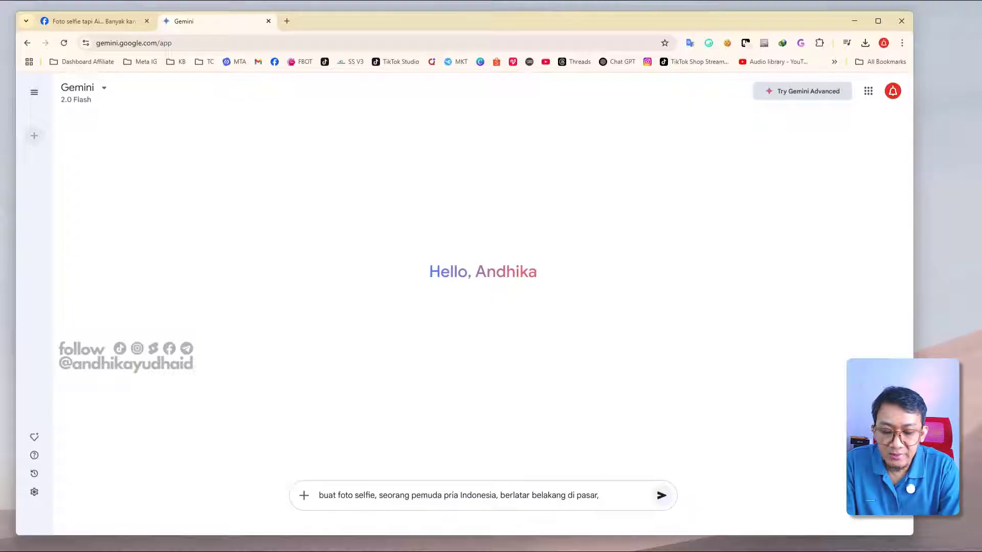
{"action": "type", "text": "pagi hari,"}
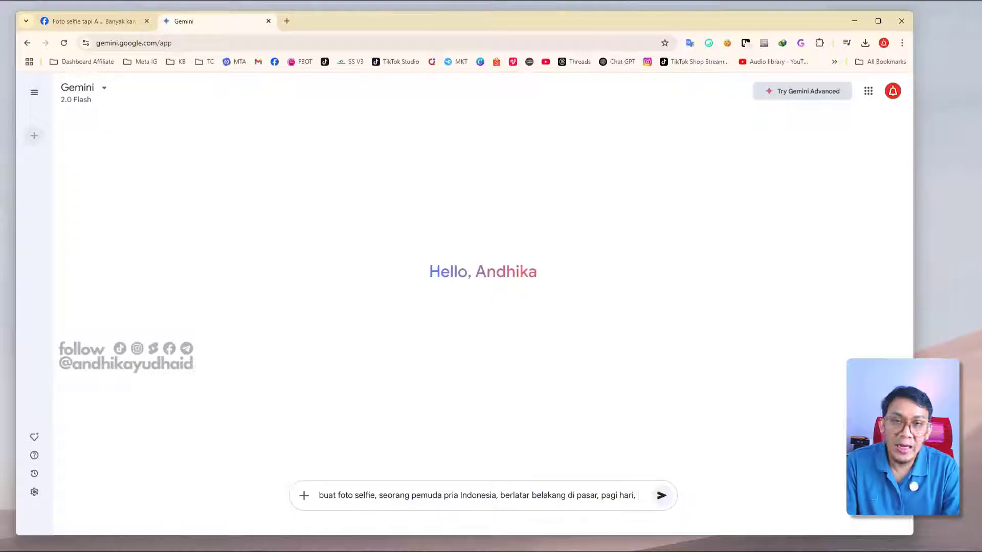
Add "difoto menggunakan hp" to the end of the prompt after "pagi hari,"
{"action": "left_click", "coordinate": [607, 370]}
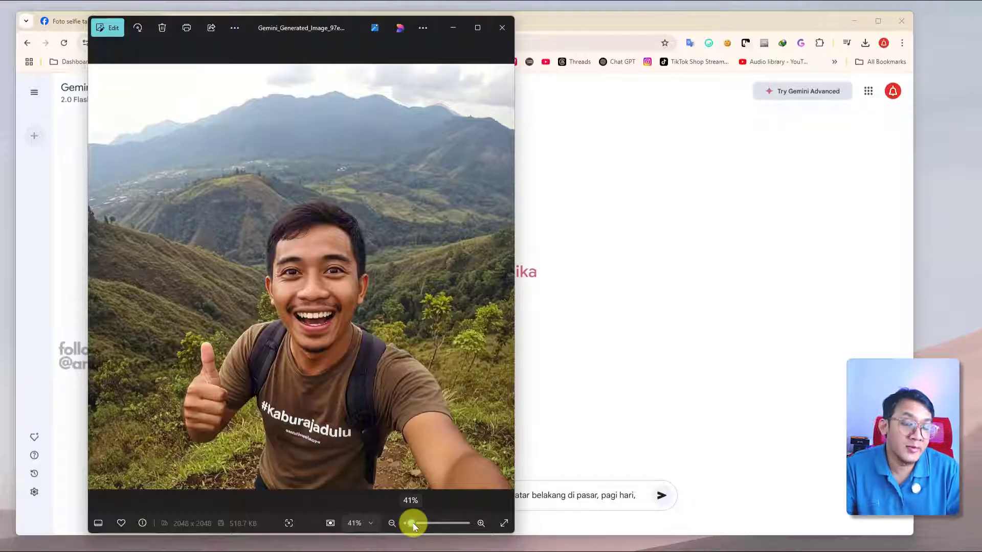
{"action": "left_click", "coordinate": [639, 495]}
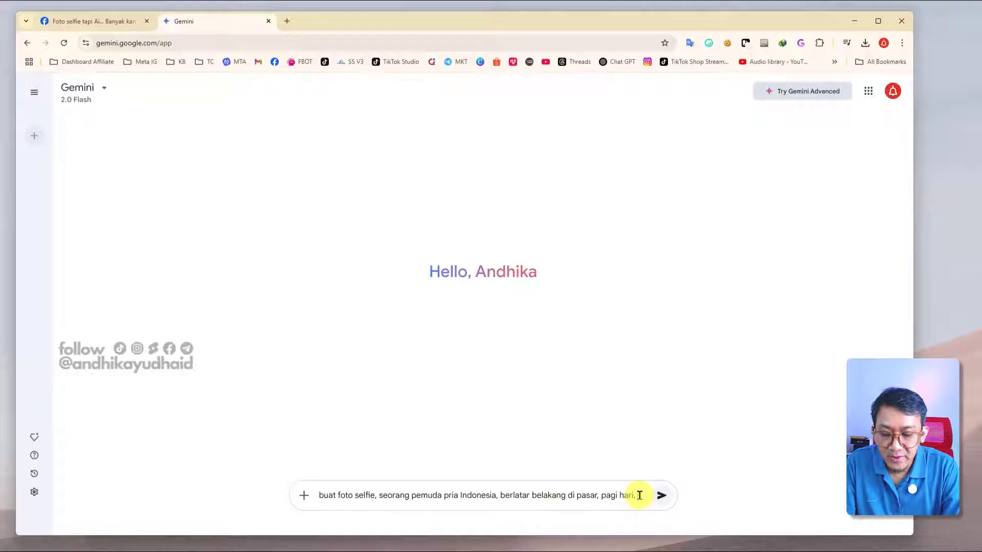
{"action": "type", "text": "difoto dneg"}
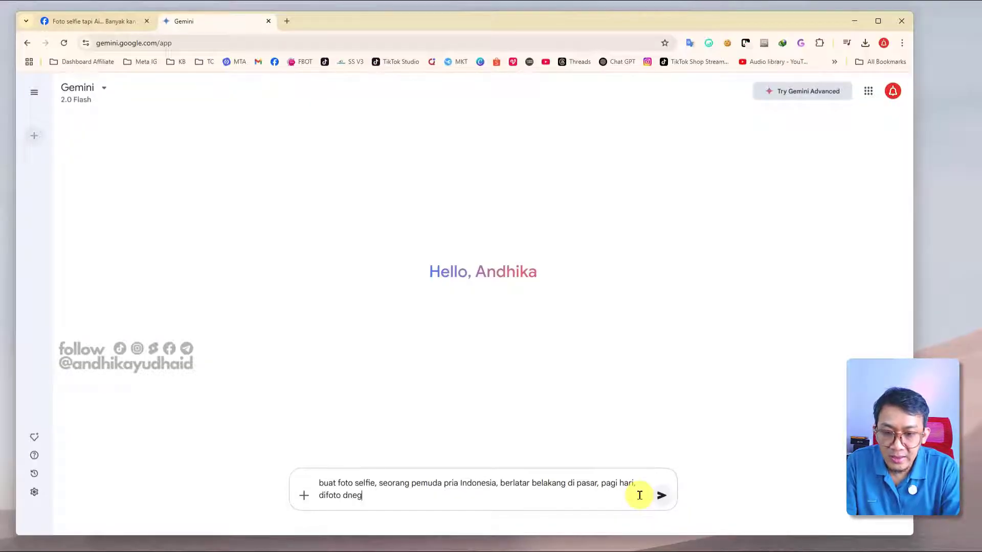
{"action": "key", "text": "BackSpace"}
{"action": "key", "text": "BackSpace"}
{"action": "key", "text": "BackSpace"}
{"action": "key", "text": "BackSpace"}
{"action": "type", "text": "menggunala"}
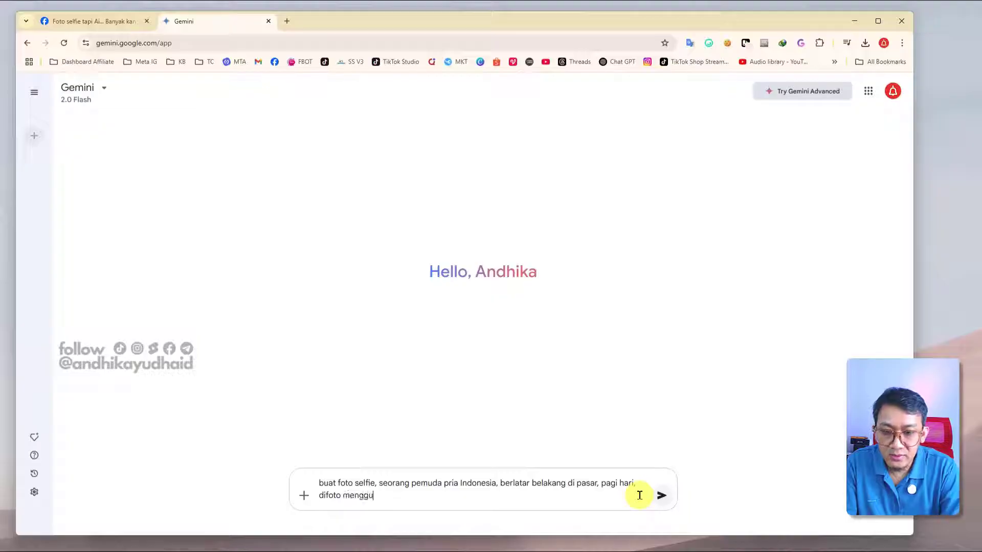
{"action": "key", "text": "BackSpace"}
{"action": "key", "text": "BackSpace"}
{"action": "type", "text": "ka"}
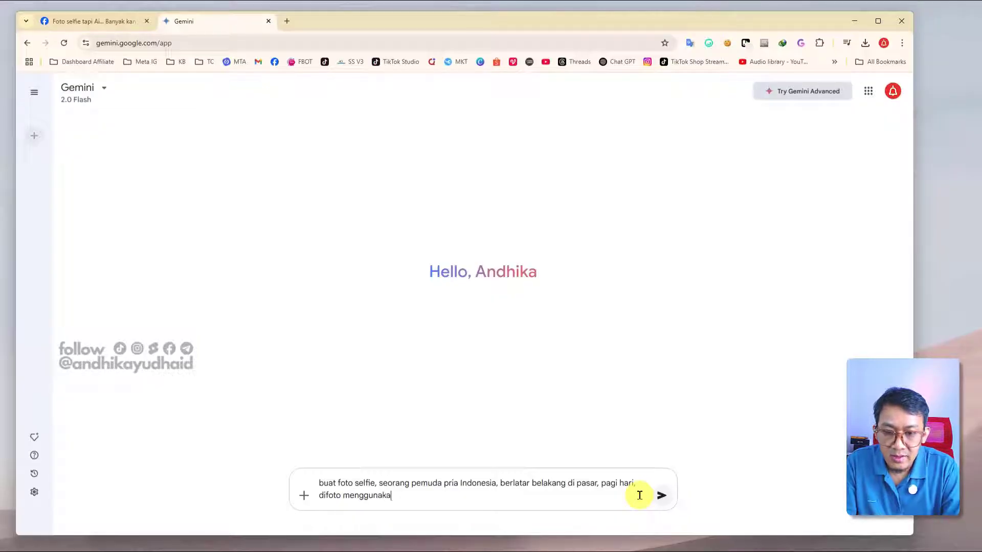
{"action": "type", "text": "n hp"}
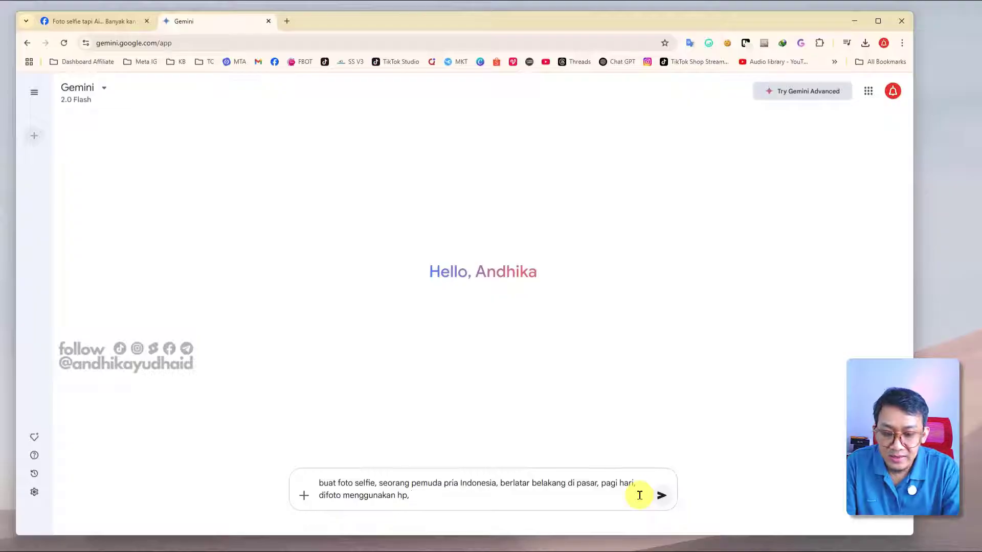
Continue the prompt with ", gaya foto amatir," and check the sample selfies in the Facebook post before returning to Gemini
{"action": "type", "text": ", gaya"}
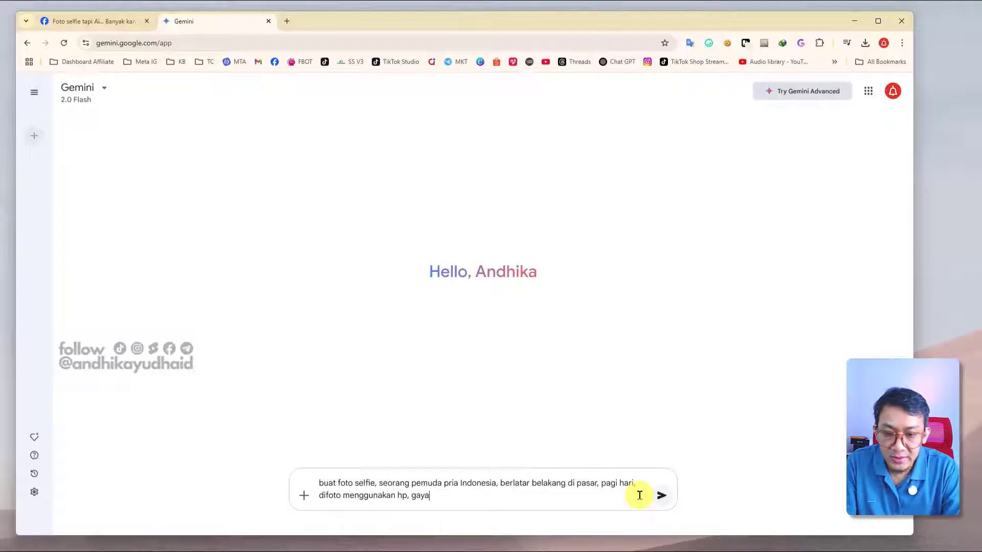
{"action": "type", "text": " foto am"}
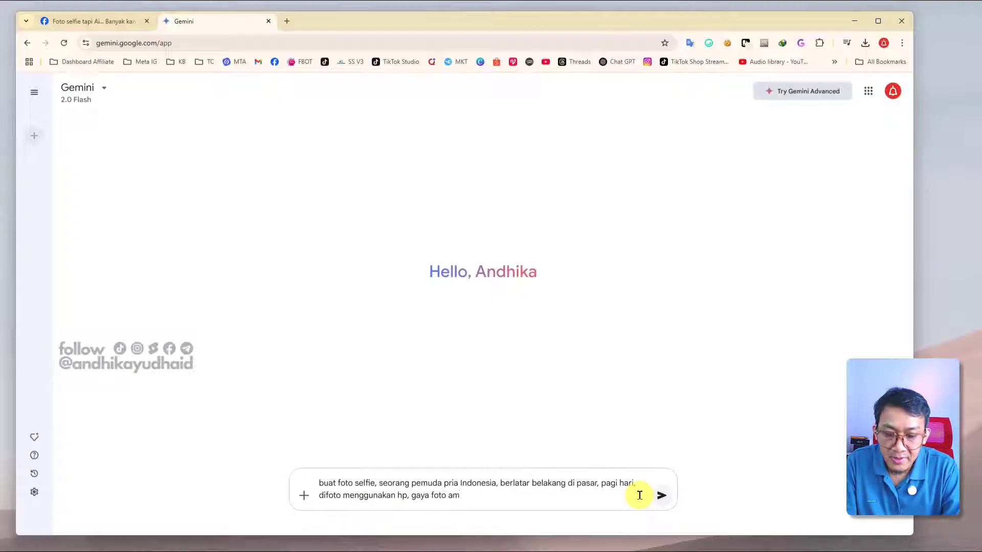
{"action": "type", "text": "atir,"}
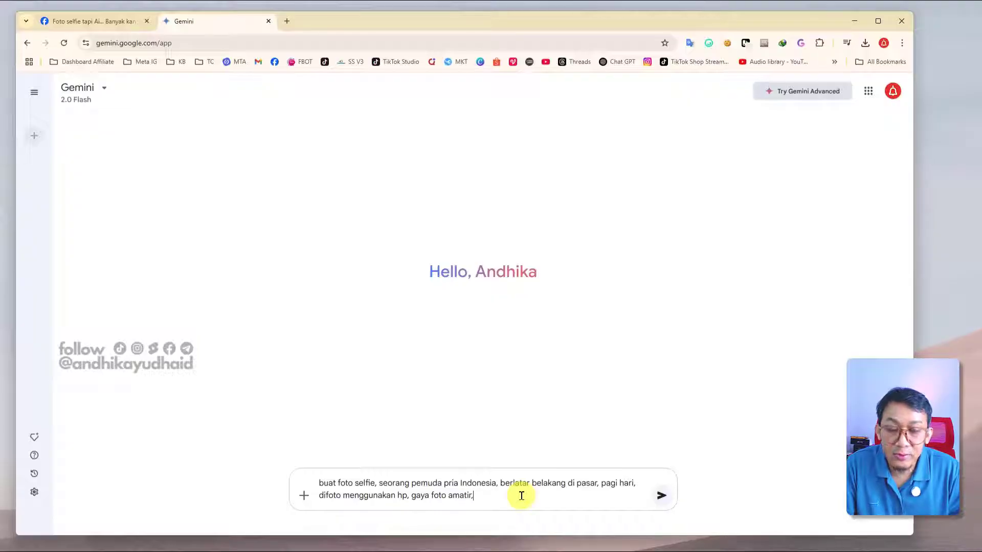
{"action": "left_click", "coordinate": [114, 23]}
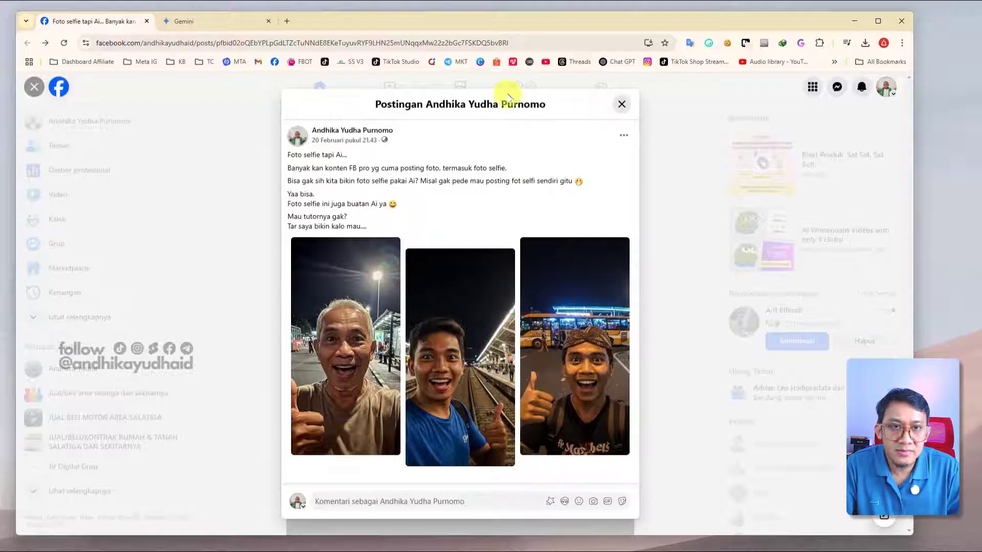
{"action": "left_click", "coordinate": [186, 20]}
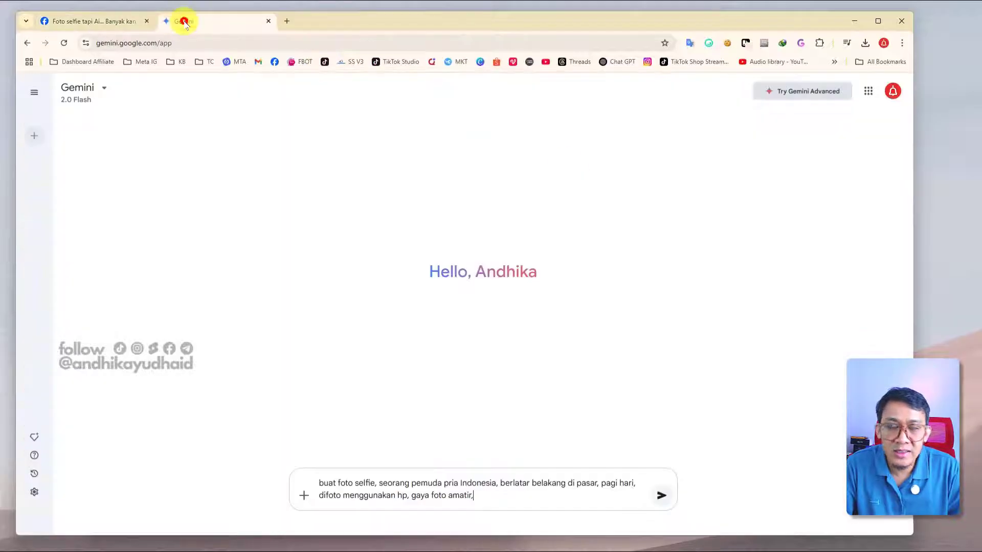
Describe the man's expression by adding "pria tersebut tersenyum lebar" to the end of the prompt
{"action": "left_click", "coordinate": [521, 498]}
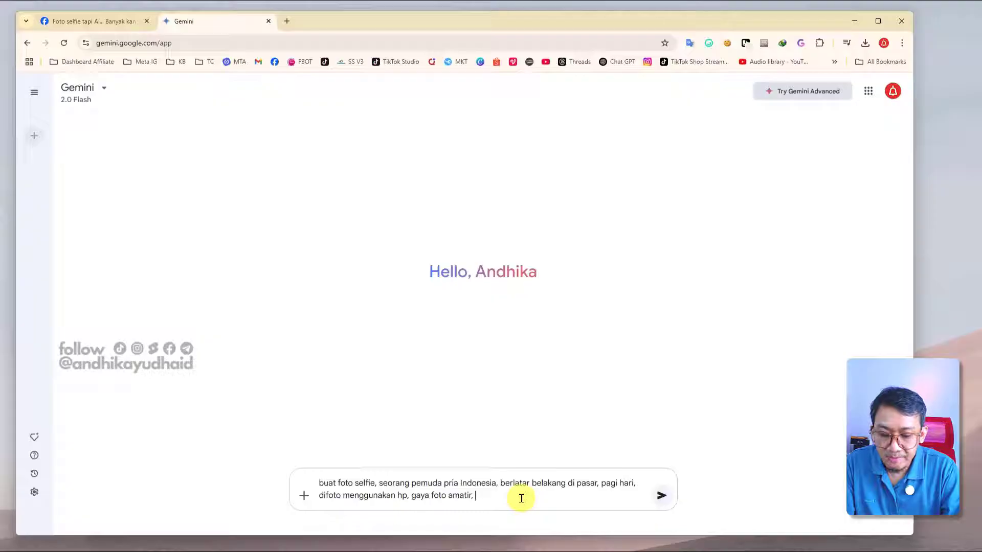
{"action": "type", "text": "pr"}
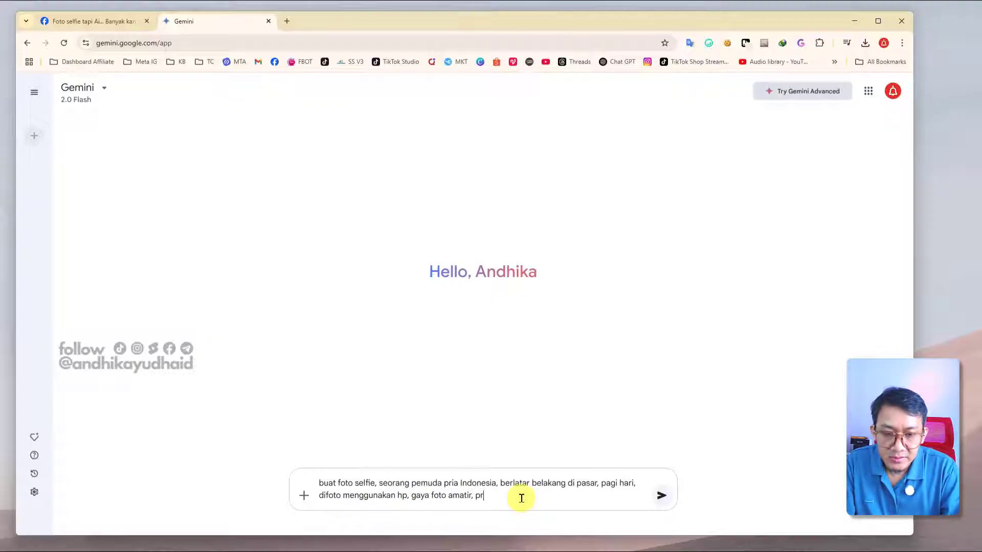
{"action": "type", "text": "ia tersebu"}
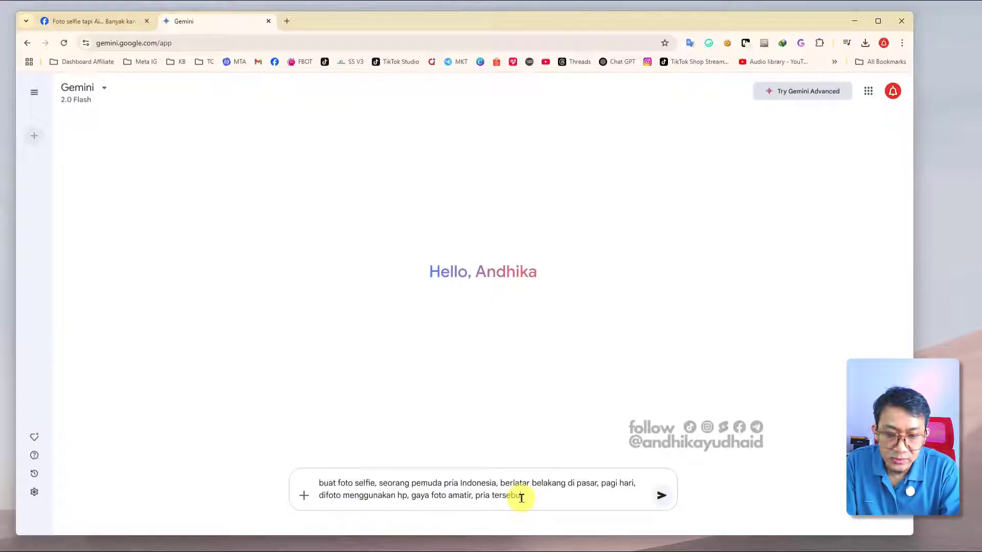
{"action": "type", "text": "t sters"}
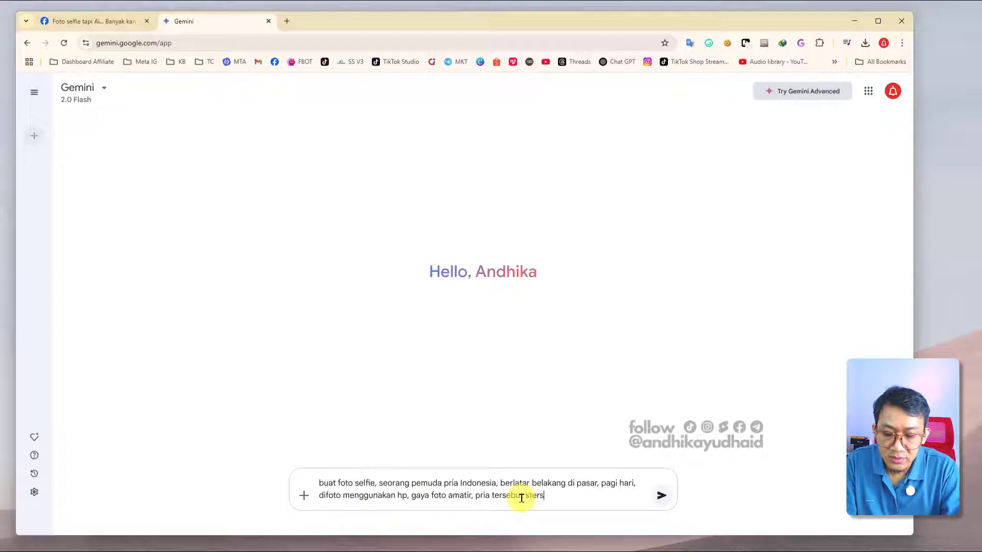
{"action": "key", "text": "BackSpace"}
{"action": "key", "text": "BackSpace"}
{"action": "key", "text": "BackSpace"}
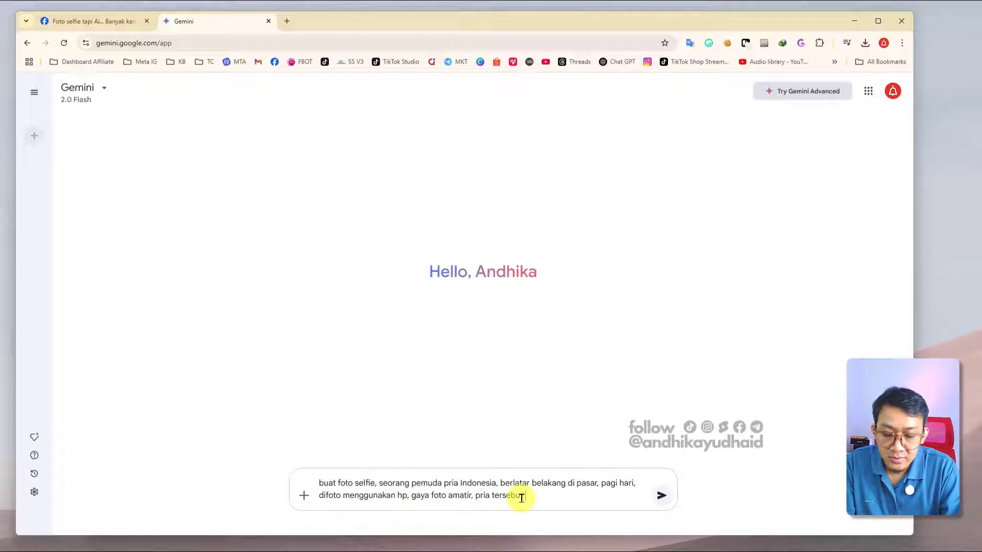
{"action": "type", "text": "tersu"}
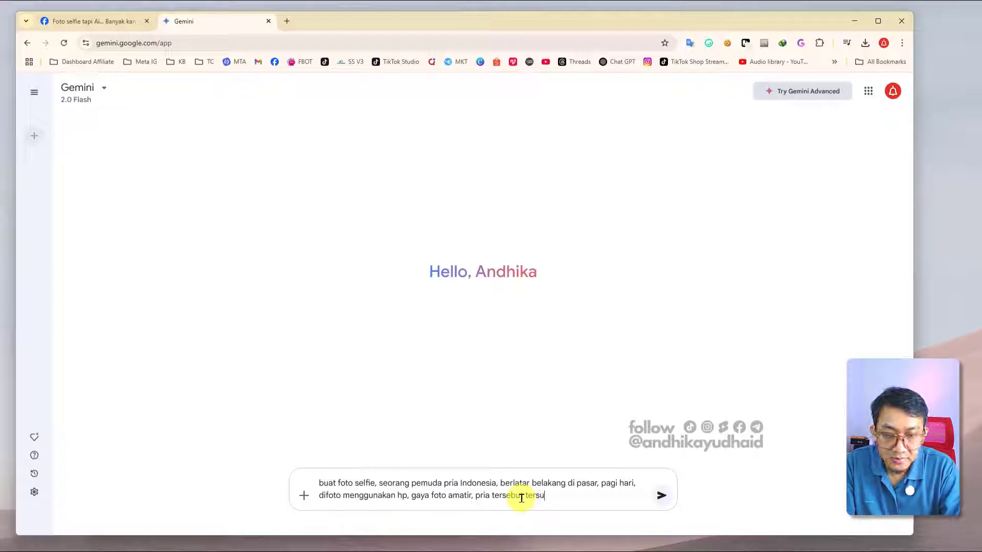
{"action": "key", "text": "BackSpace"}
{"action": "type", "text": "enyum"}
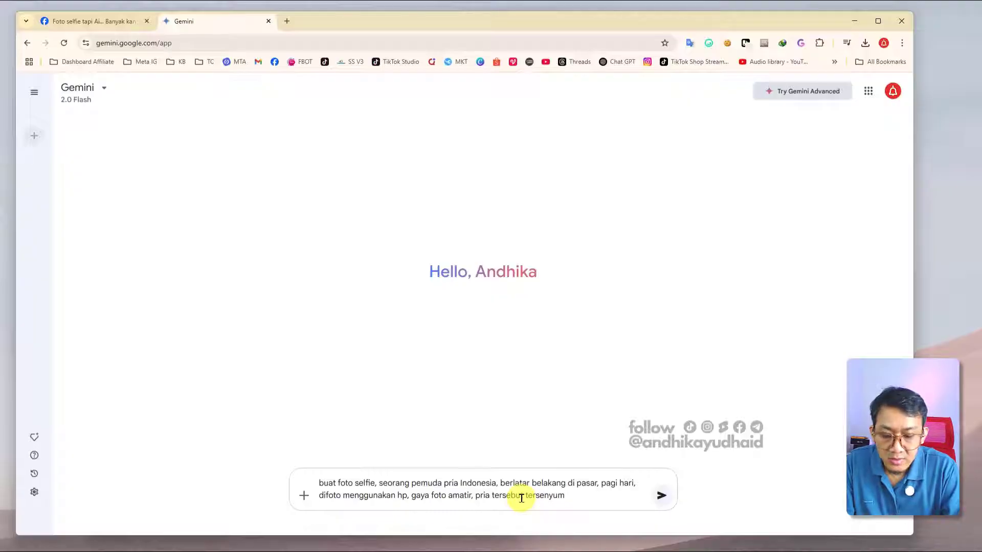
{"action": "type", "text": " lebar"}
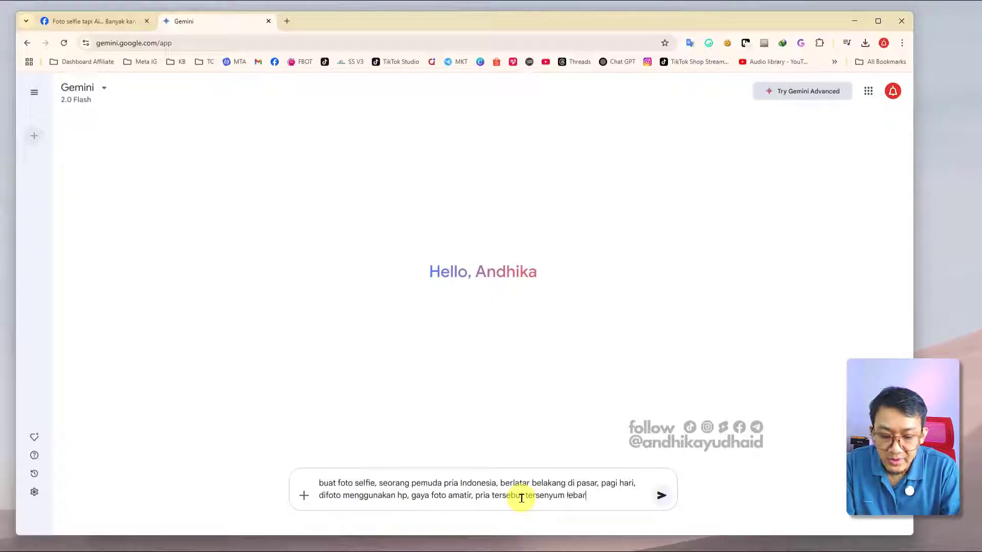
Finish the prompt with the hand gesture ", tangan kiri mengangkat jempol tanpa bahagia."
{"action": "type", "text": ", tanga"}
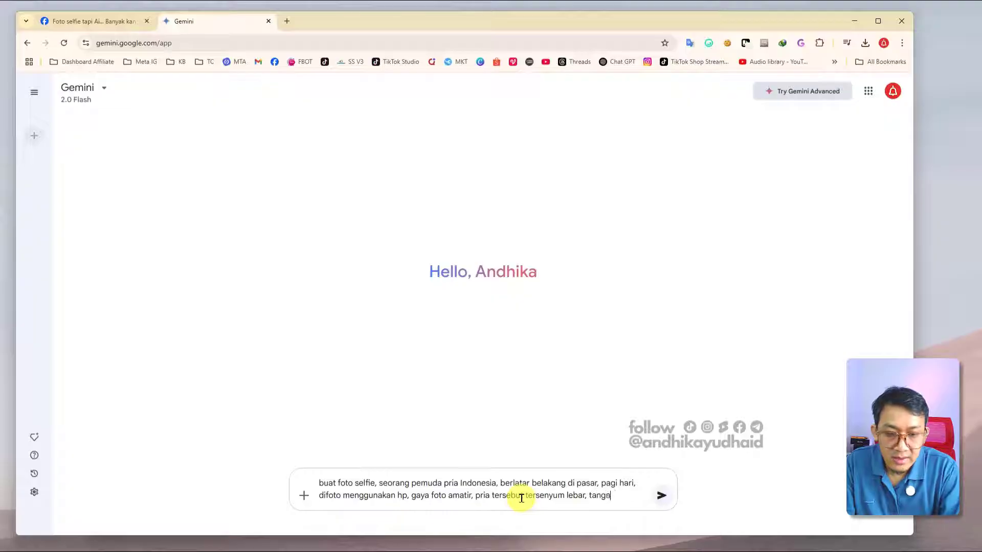
{"action": "type", "text": "n kiri"}
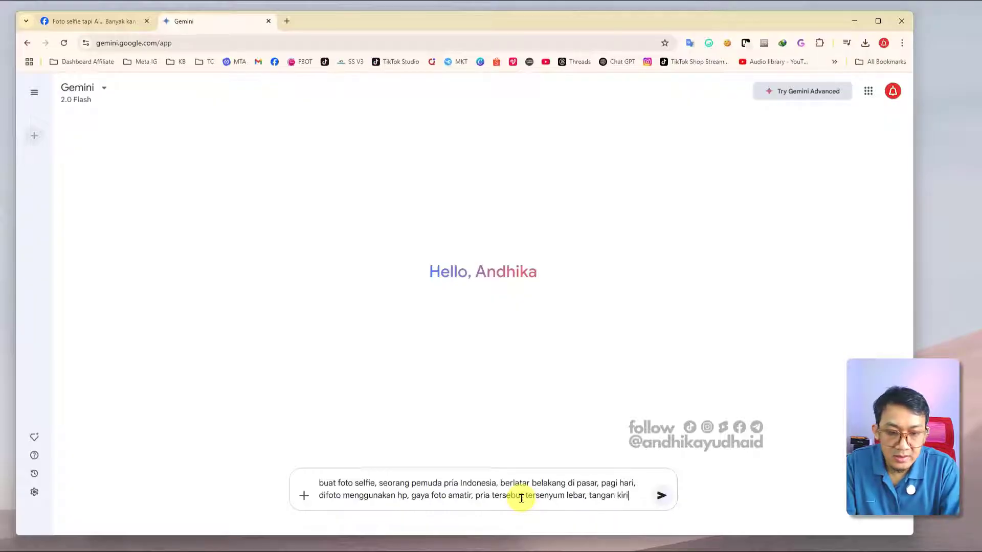
{"action": "type", "text": " meng"}
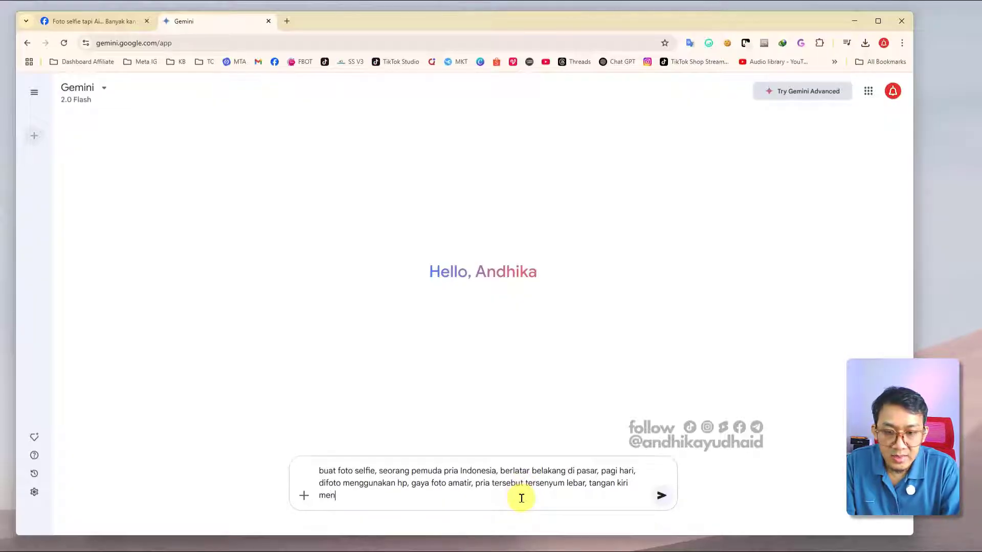
{"action": "type", "text": "angk"}
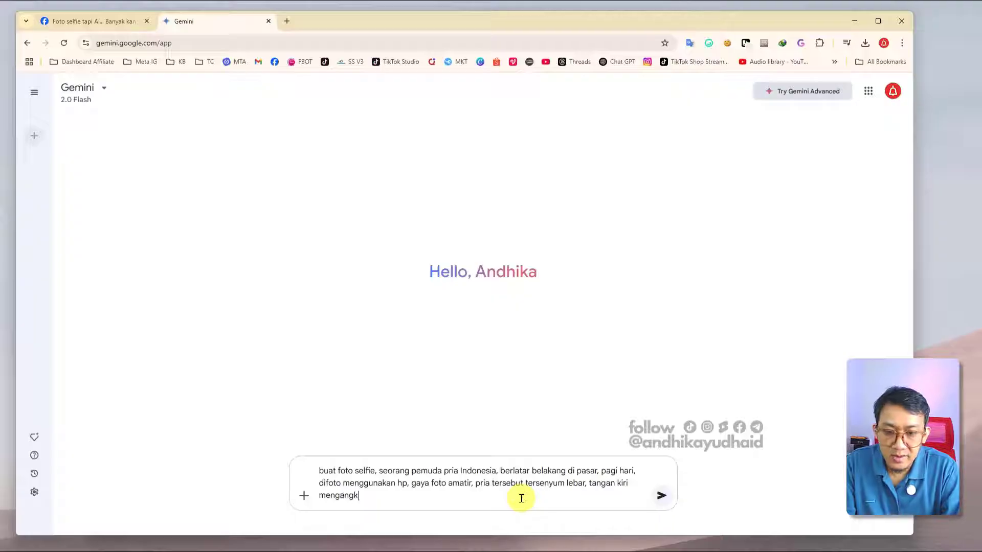
{"action": "type", "text": "at jempot"}
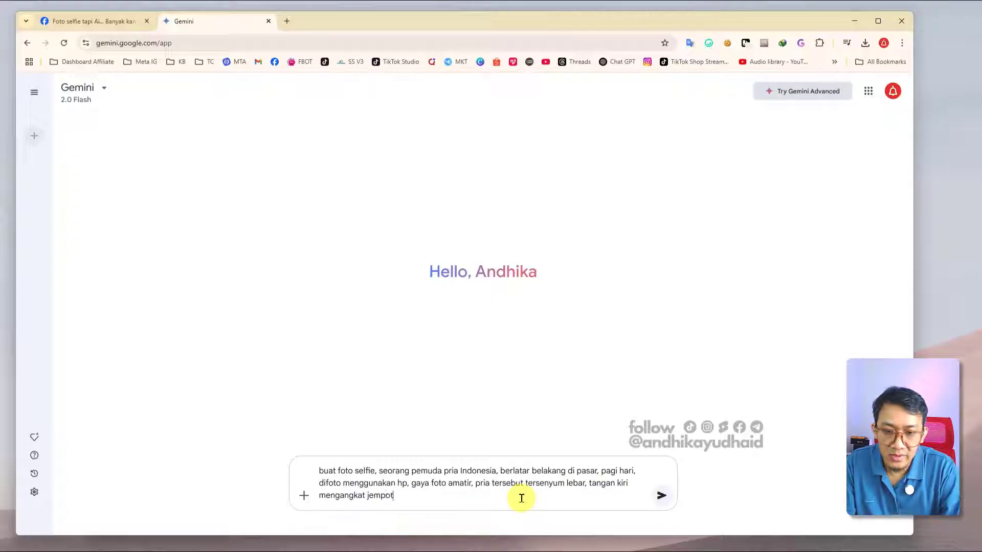
{"action": "key", "text": "BackSpace"}
{"action": "type", "text": "l tanpa"}
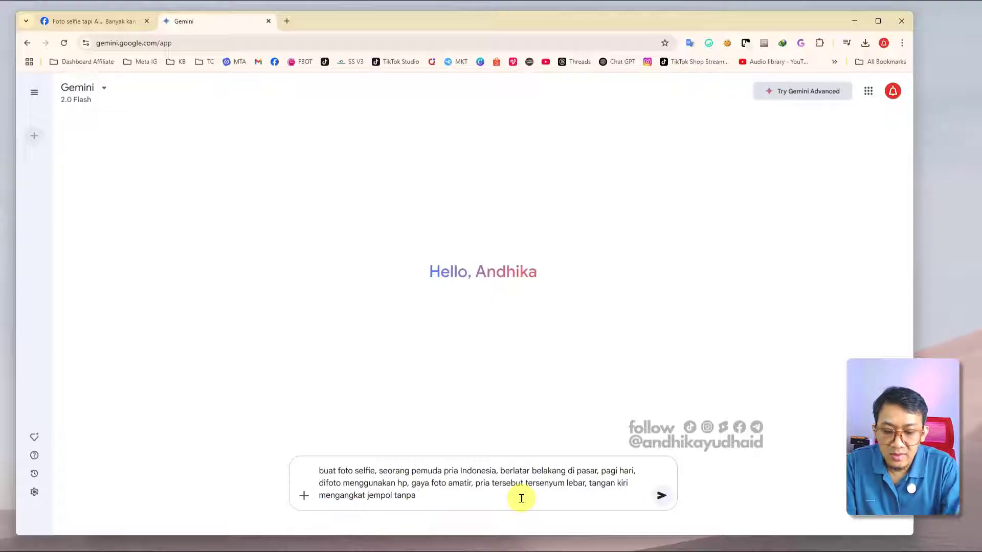
{"action": "type", "text": " bahagia"}
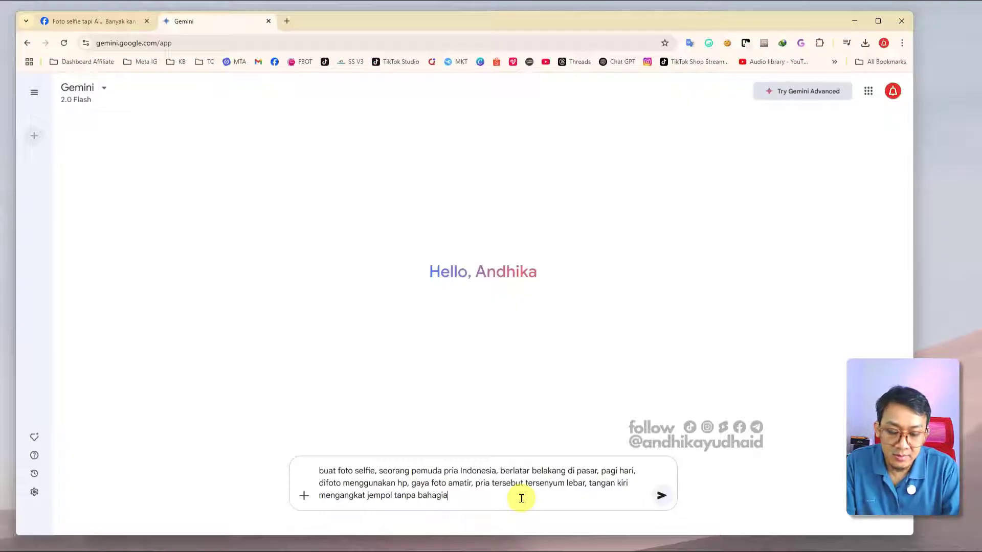
{"action": "type", "text": "."}
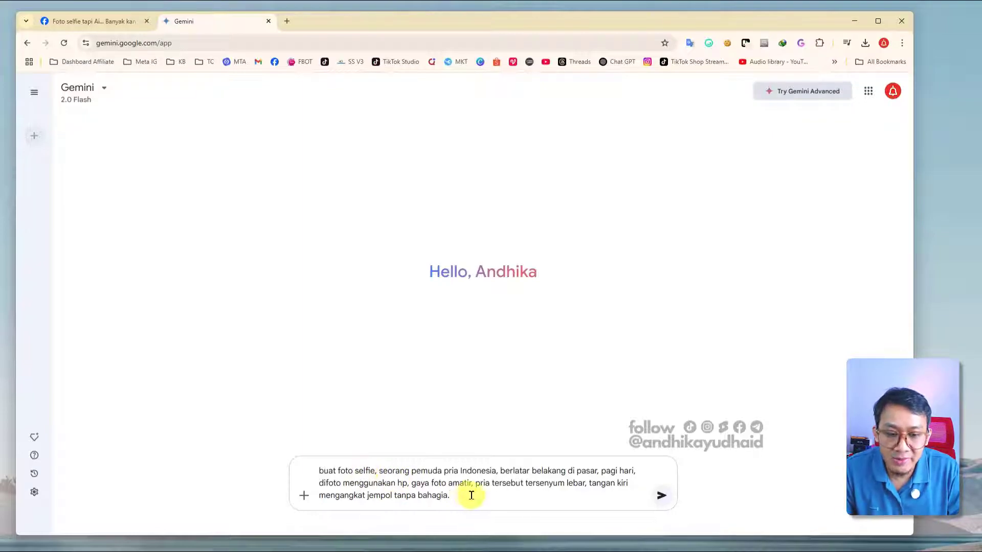
Send the finished prompt to generate the image and look over the resulting market selfie
{"action": "left_click", "coordinate": [492, 498]}
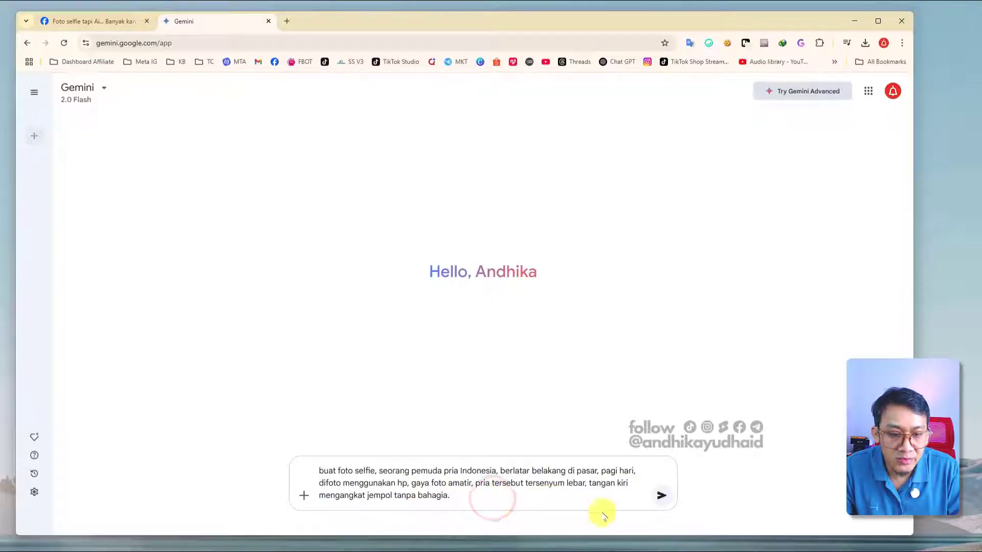
{"action": "left_click", "coordinate": [661, 496]}
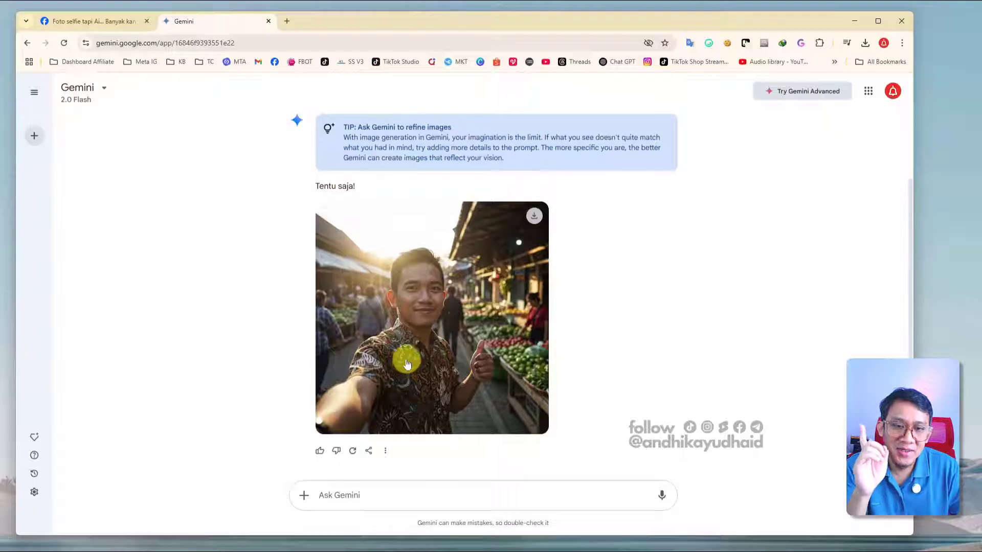
{"action": "scroll", "coordinate": [408, 357], "scroll_direction": "up", "scroll_amount": 1}
{"action": "scroll", "coordinate": [433, 397], "scroll_direction": "down", "scroll_amount": 1}
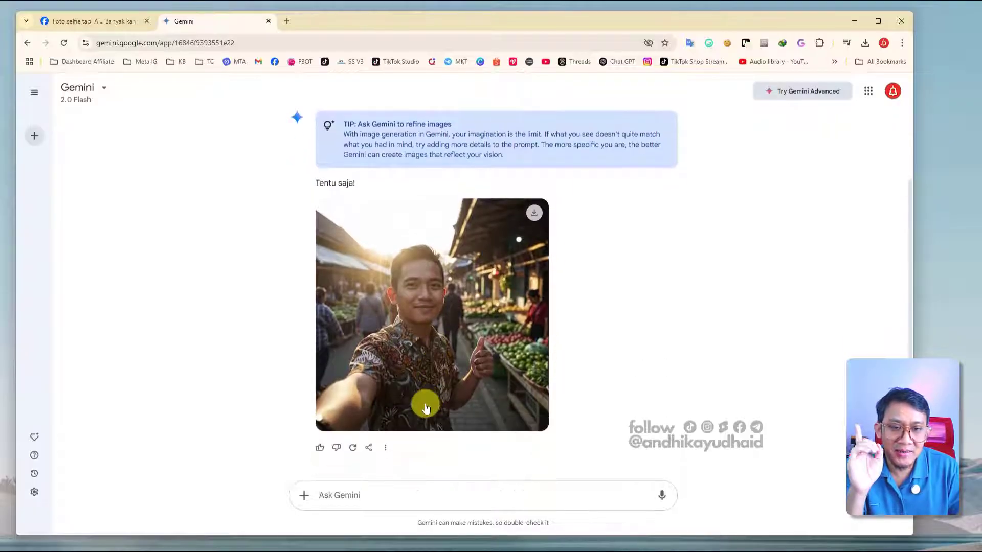
{"action": "scroll", "coordinate": [448, 403], "scroll_direction": "up", "scroll_amount": 1}
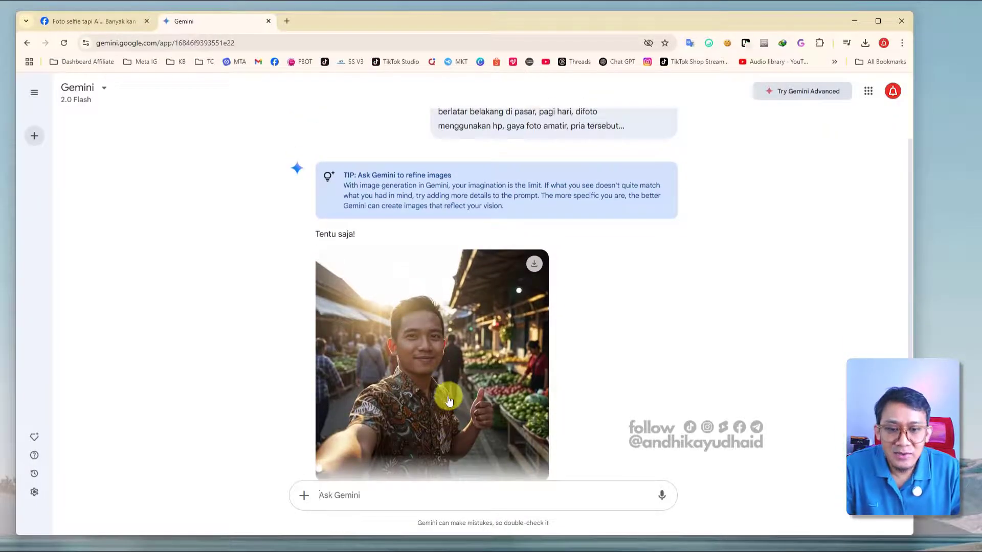
View the generated market selfie at full size and return to the conversation
{"action": "scroll", "coordinate": [447, 397], "scroll_direction": "down", "scroll_amount": 1}
{"action": "left_click", "coordinate": [464, 343]}
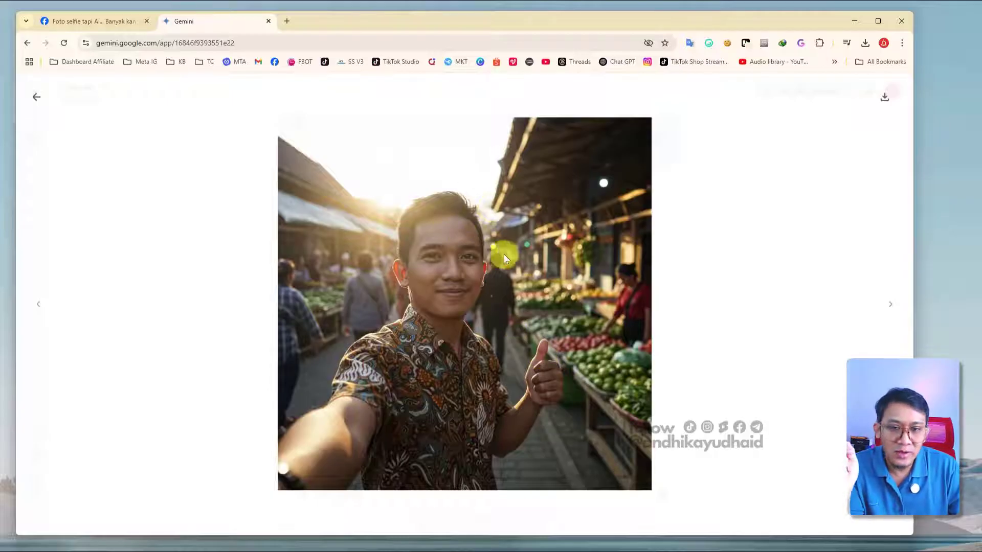
{"action": "left_click", "coordinate": [37, 97]}
Send the follow-up prompt "fokuskan latar belakang, jangan blur." to regenerate the selfie with a sharp background
{"action": "left_click", "coordinate": [499, 495]}
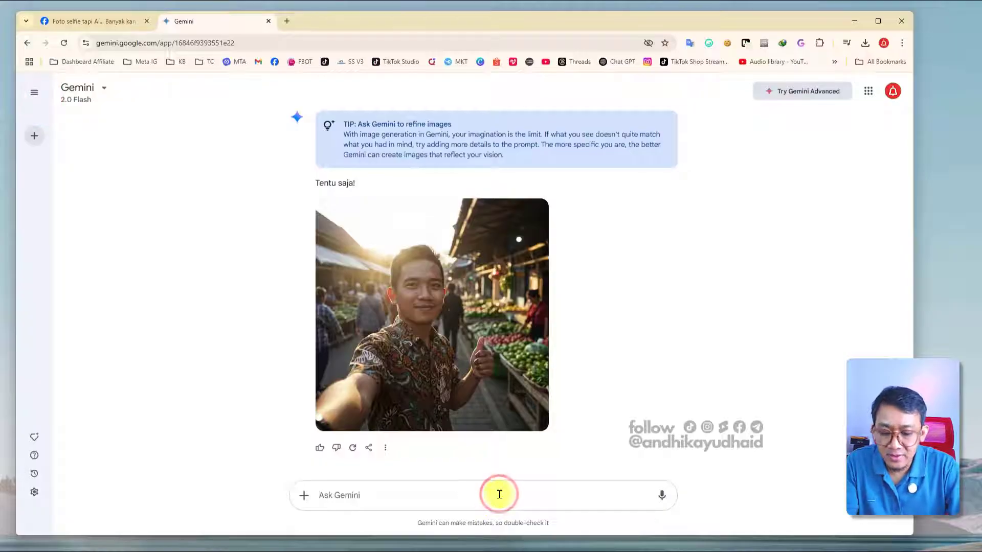
{"action": "type", "text": "fo"}
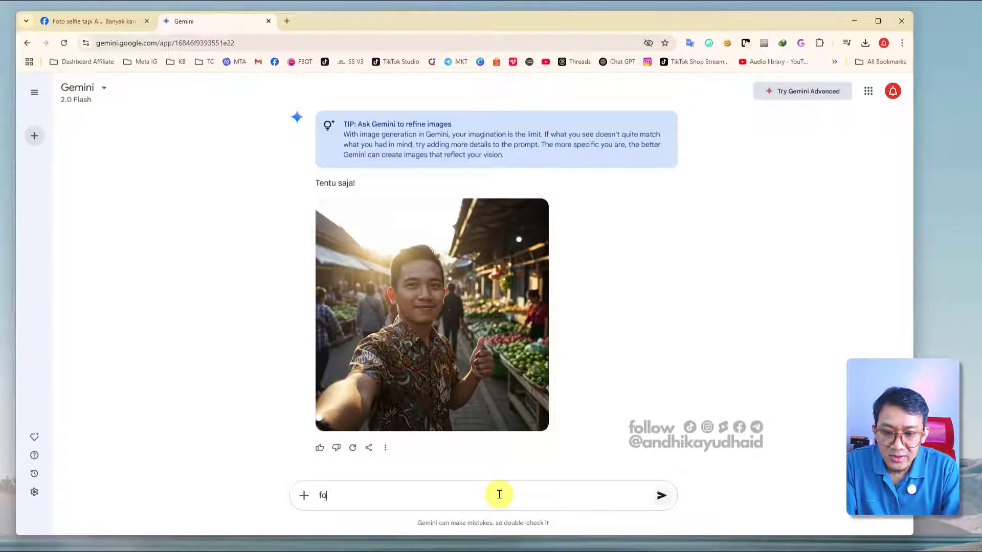
{"action": "type", "text": "kuskan pa"}
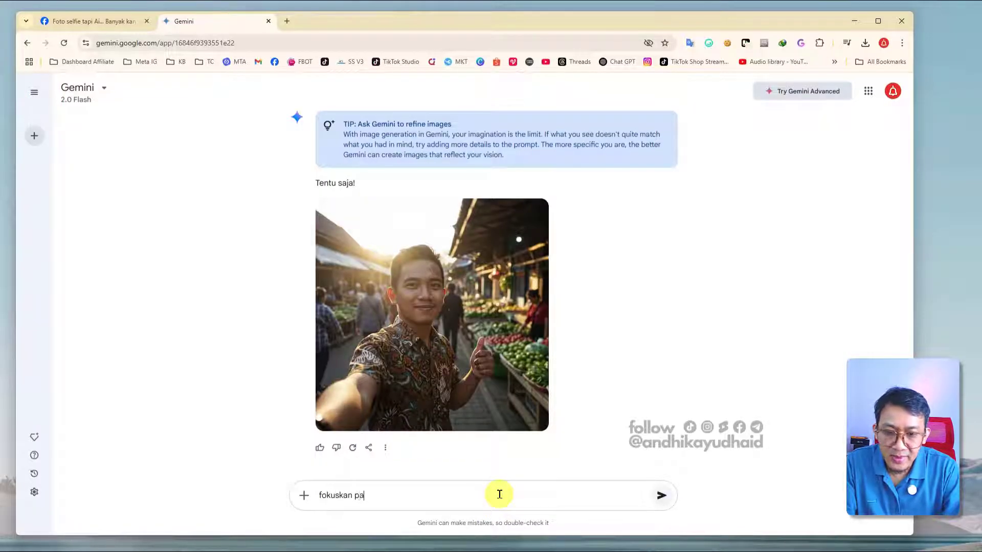
{"action": "type", "text": " pad"}
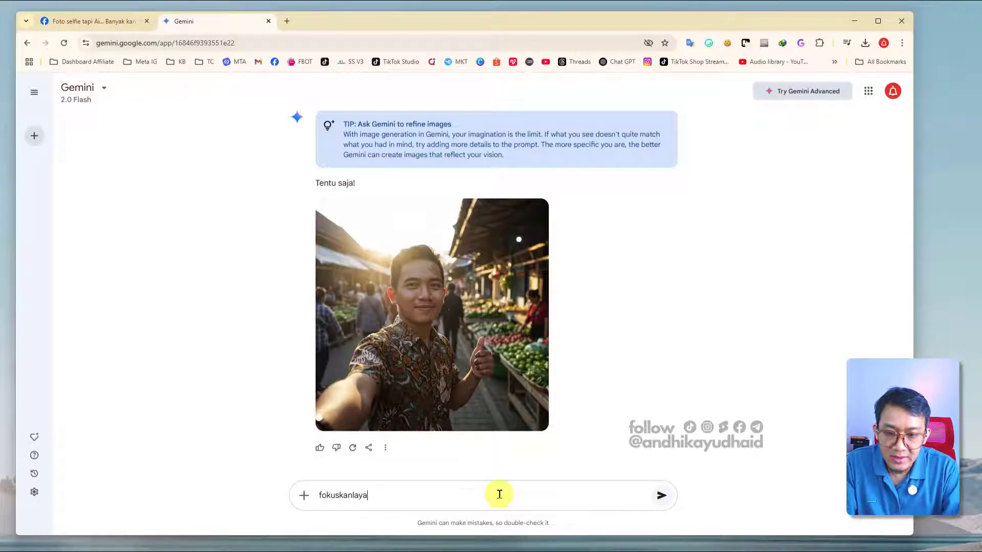
{"action": "key", "text": "BackSpace"}
{"action": "key", "text": "BackSpace"}
{"action": "key", "text": "BackSpace"}
{"action": "key", "text": "BackSpace"}
{"action": "key", "text": "BackSpace"}
{"action": "type", "text": "n "}
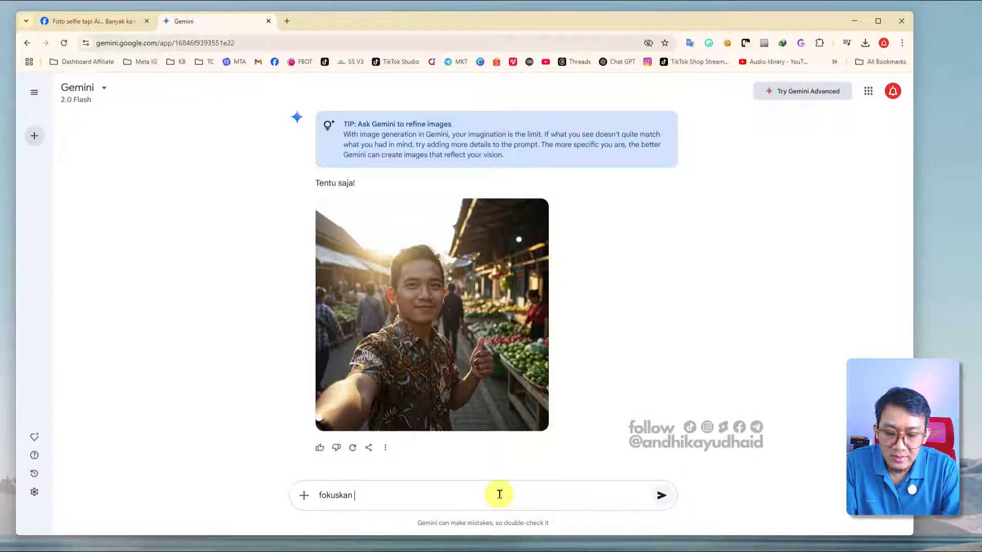
{"action": "type", "text": "latar bel"}
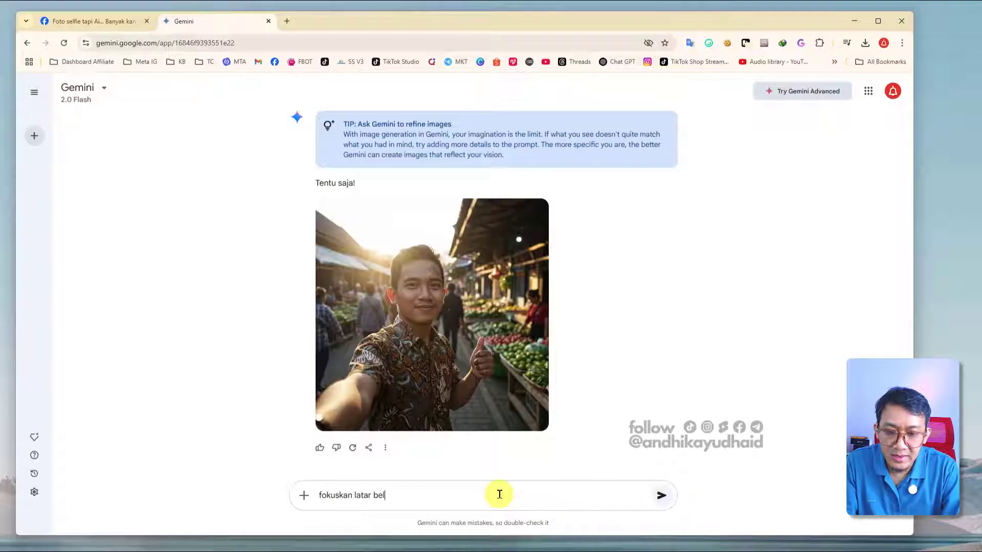
{"action": "type", "text": "akang, "}
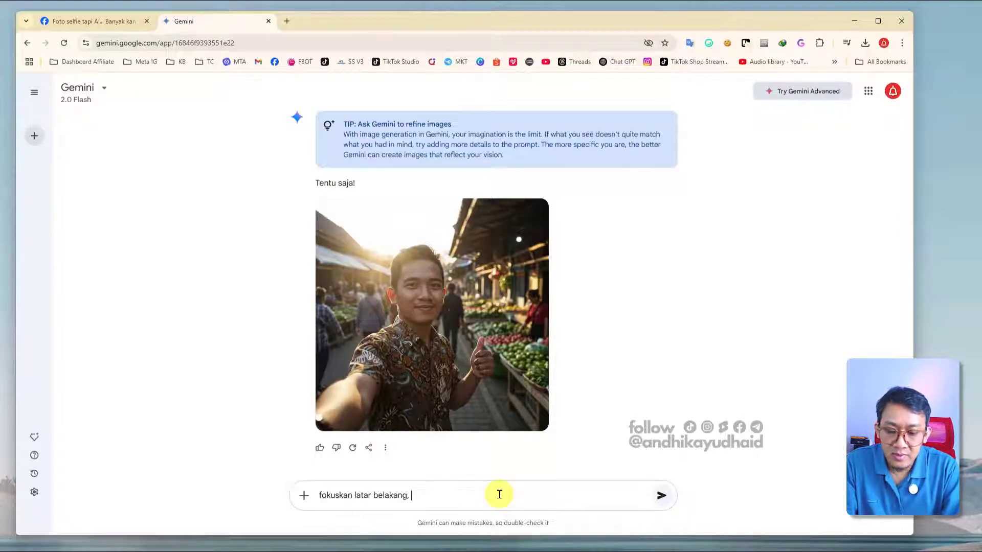
{"action": "type", "text": "jangan blur."}
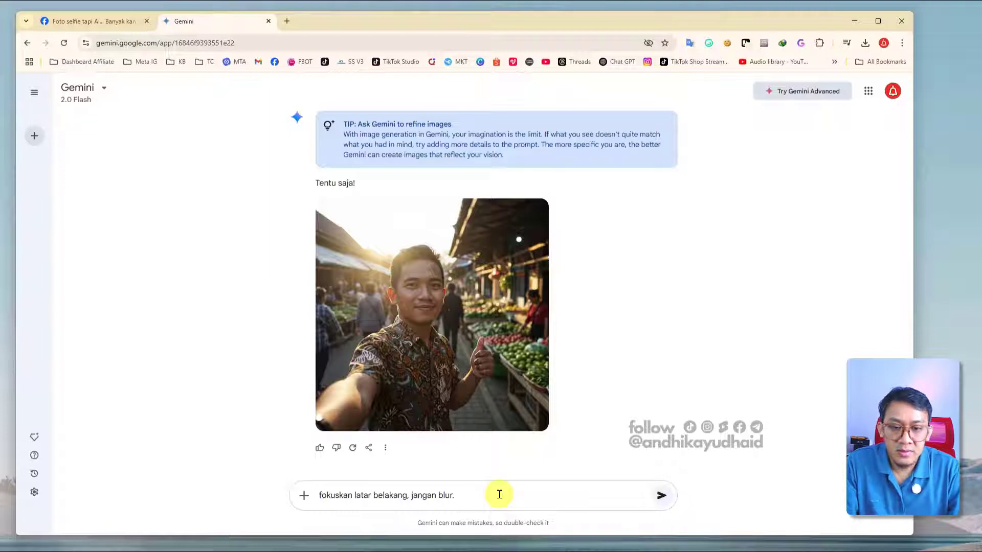
{"action": "key", "text": "Return"}
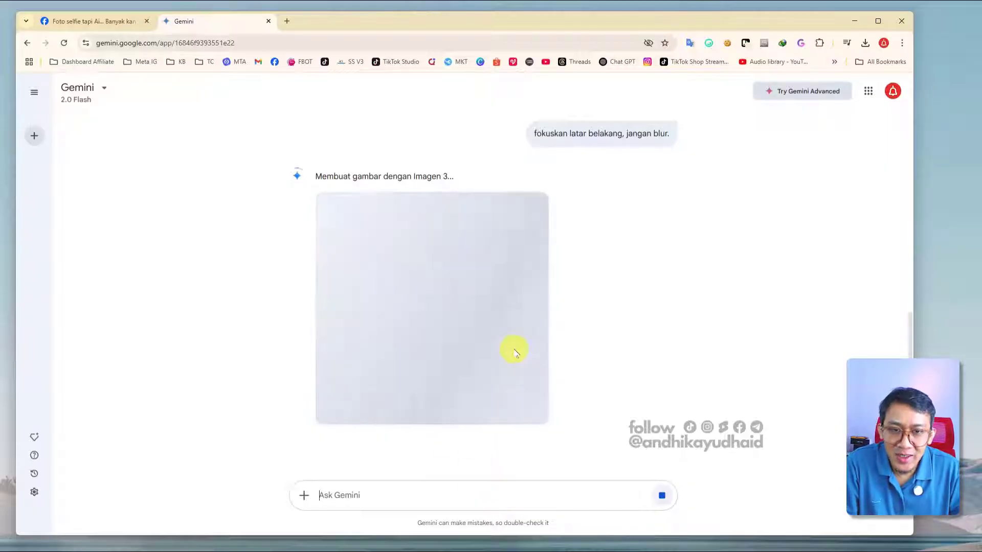
Examine the regenerated selfie at full size for background sharpness and return to the conversation
{"action": "scroll", "coordinate": [538, 290], "scroll_direction": "up", "scroll_amount": 3}
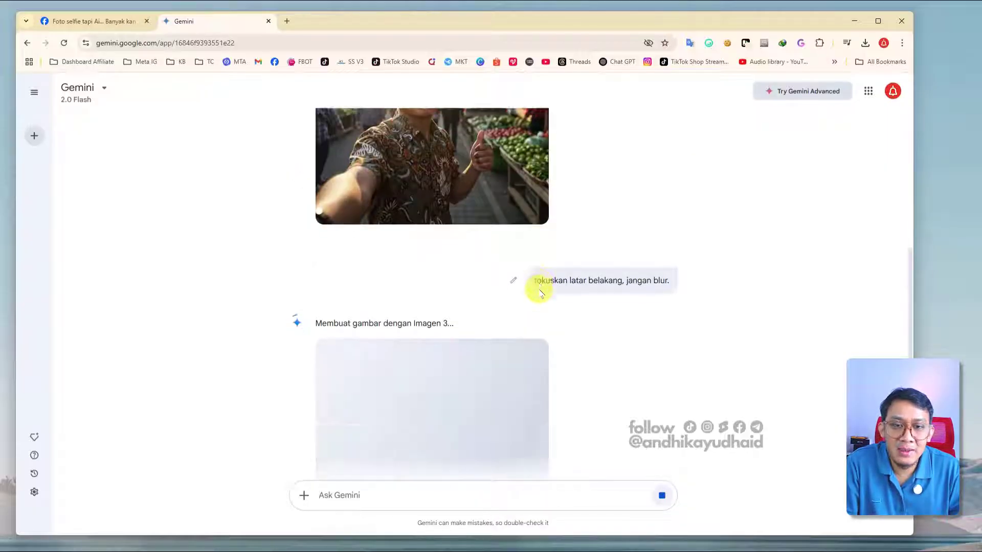
{"action": "scroll", "coordinate": [537, 287], "scroll_direction": "down", "scroll_amount": 3}
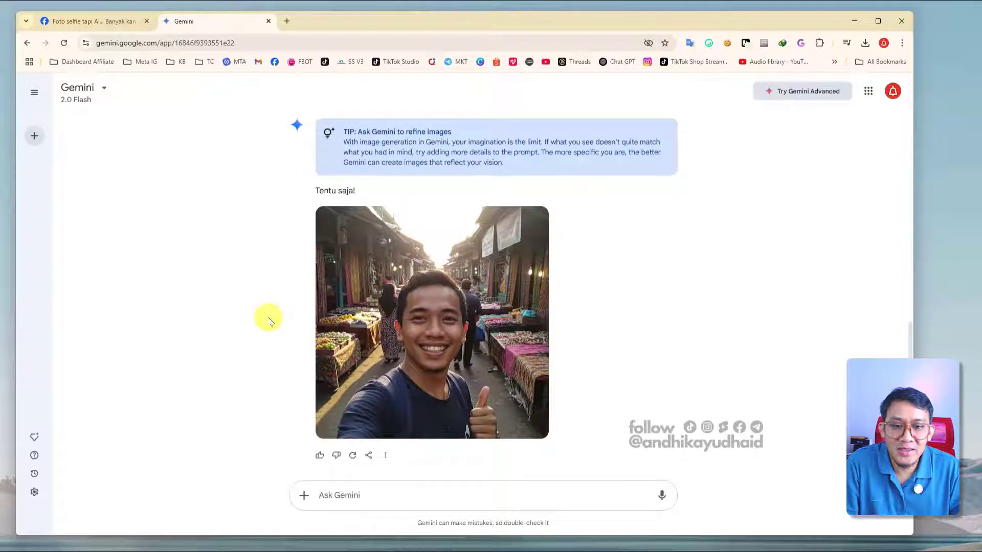
{"action": "left_click", "coordinate": [408, 322]}
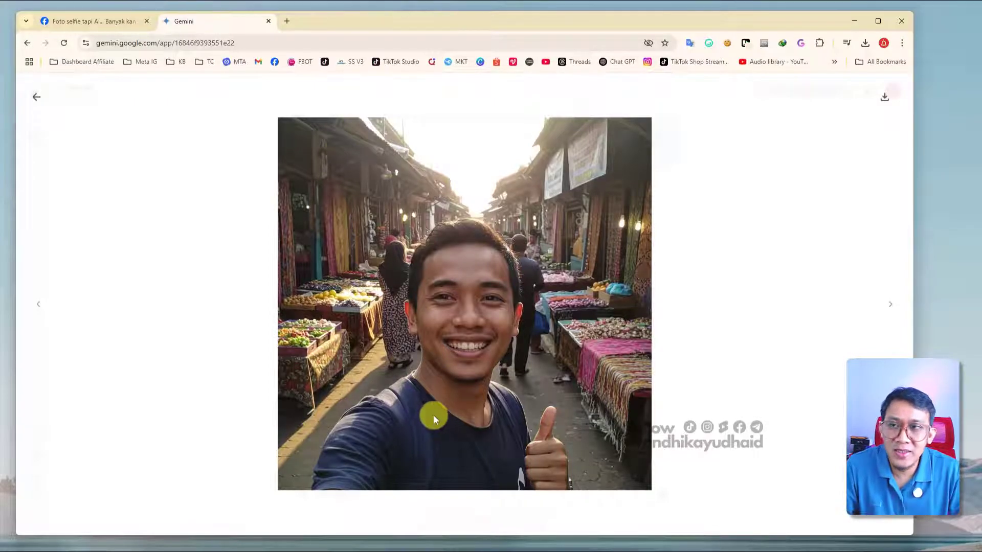
{"action": "left_click", "coordinate": [36, 97]}
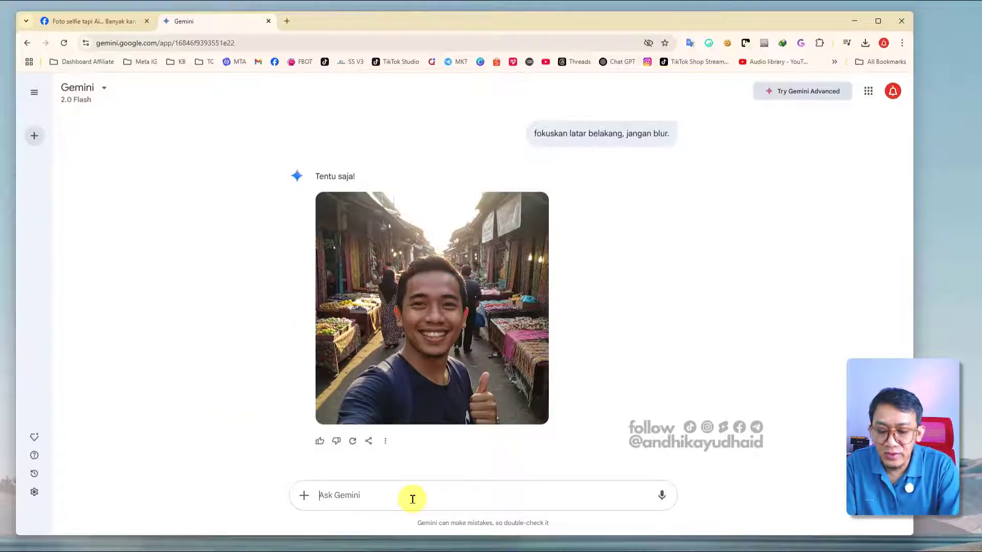
{"action": "type", "text": "tambah"}
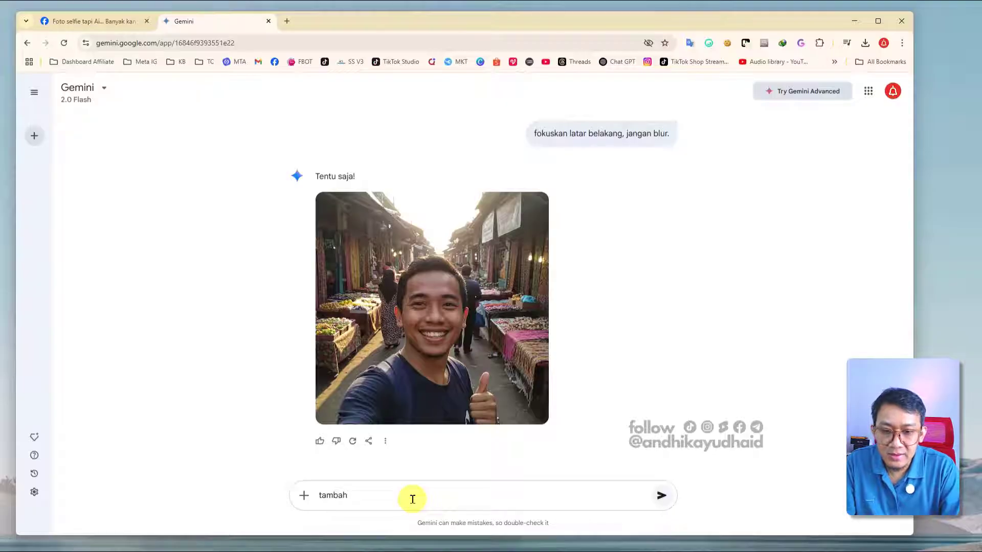
{"action": "key", "text": "BackSpace"}
{"action": "key", "text": "BackSpace"}
{"action": "key", "text": "BackSpace"}
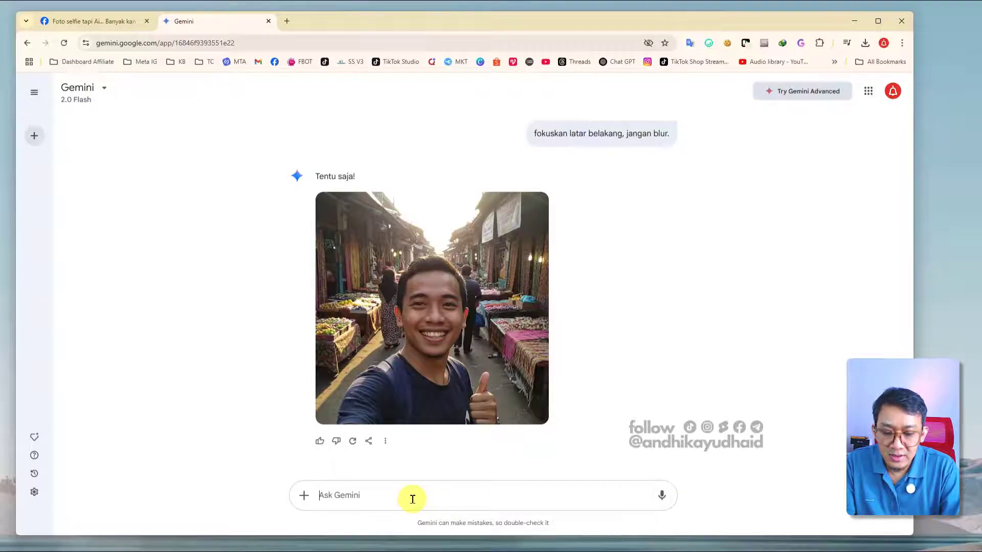
Write a follow-up prompt for the shirt text: kaos bertuliskan "#kaburajadulu"
{"action": "type", "text": "kaos bertuliskan \"kaburajadulu"}
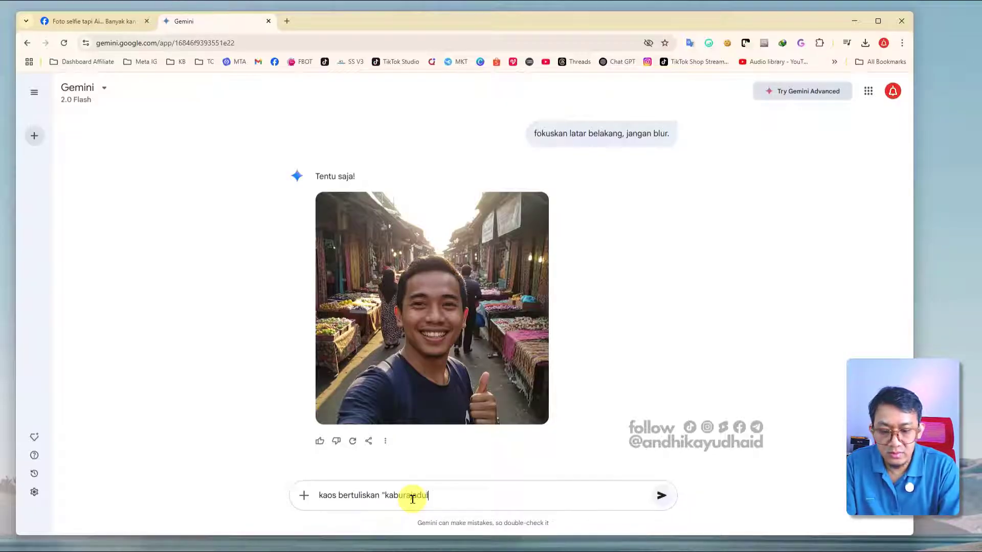
{"action": "left_click", "coordinate": [387, 492]}
{"action": "type", "text": "#"}
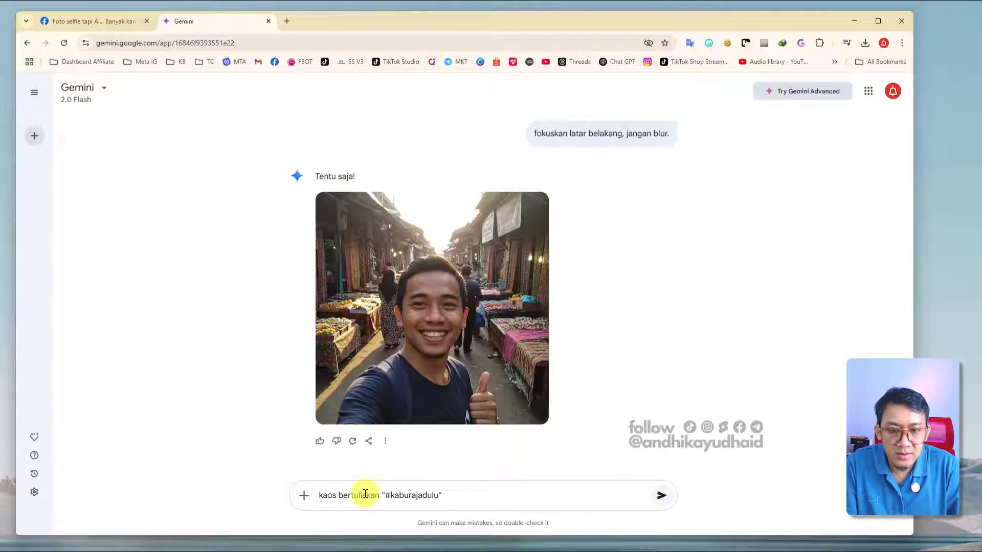
{"action": "left_click", "coordinate": [329, 494]}
{"action": "left_click", "coordinate": [503, 501]}
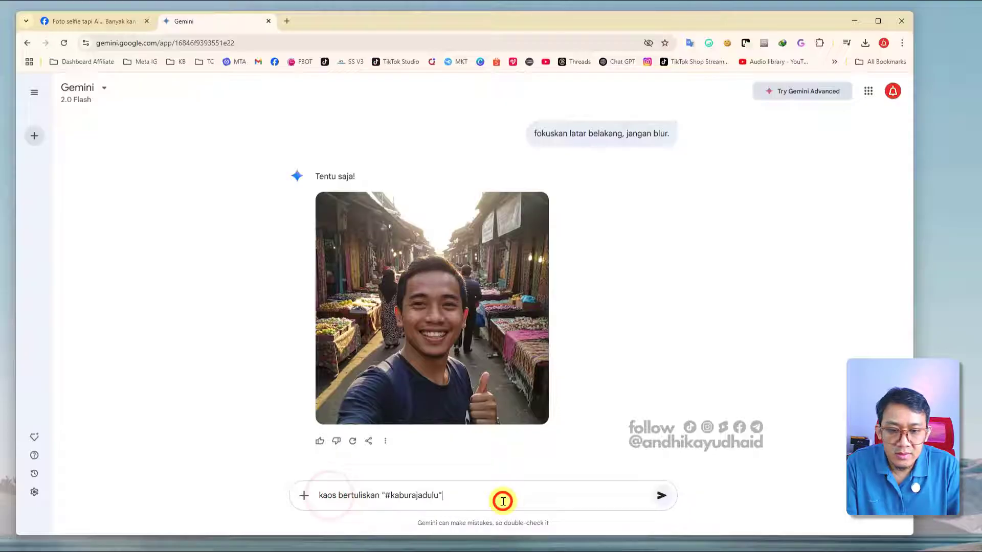
Reword the shirt prompt to read: kaos dengan tuliskan "#kaburajadulu", and send it
{"action": "left_click", "coordinate": [350, 495]}
{"action": "key", "text": "BackSpace"}
{"action": "key", "text": "BackSpace"}
{"action": "key", "text": "BackSpace"}
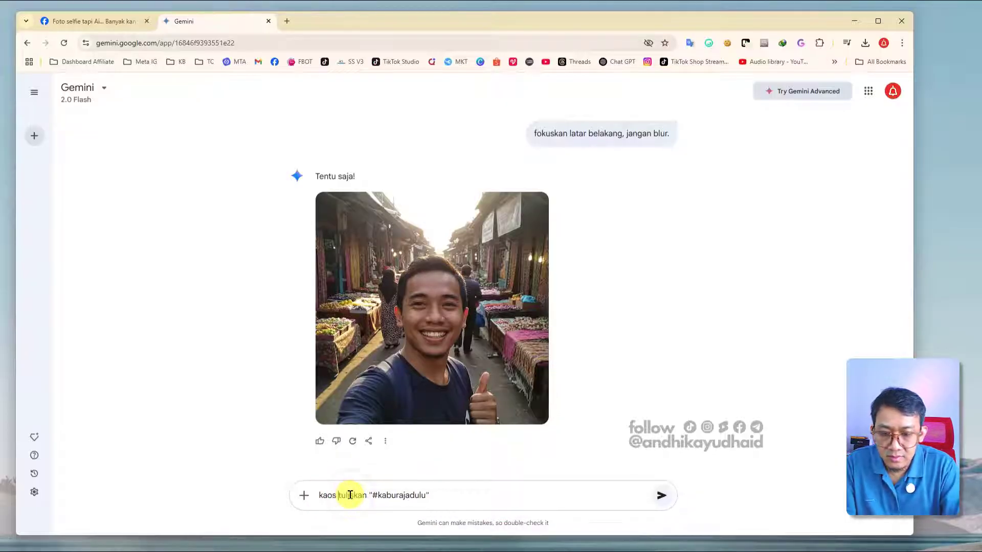
{"action": "type", "text": "dengan"}
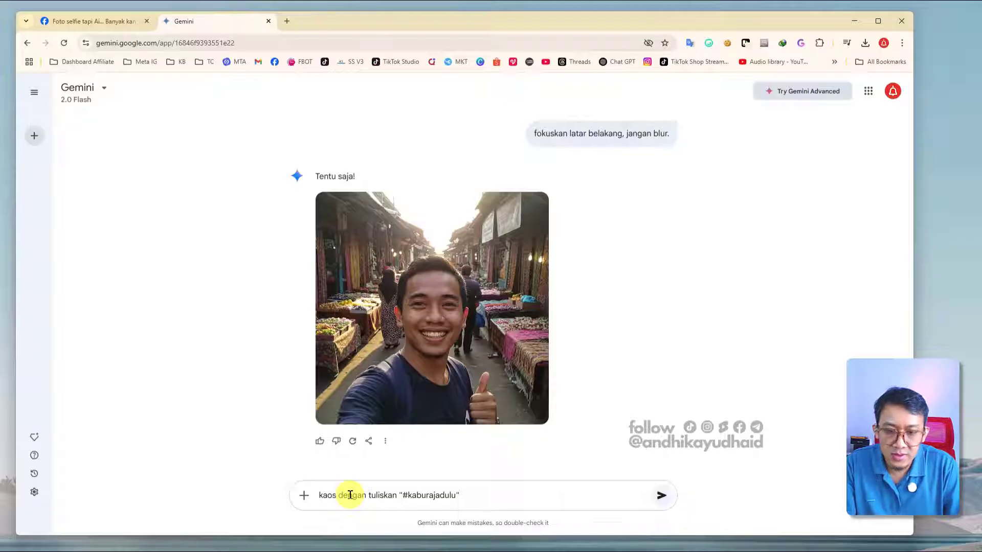
{"action": "key", "text": "Return"}
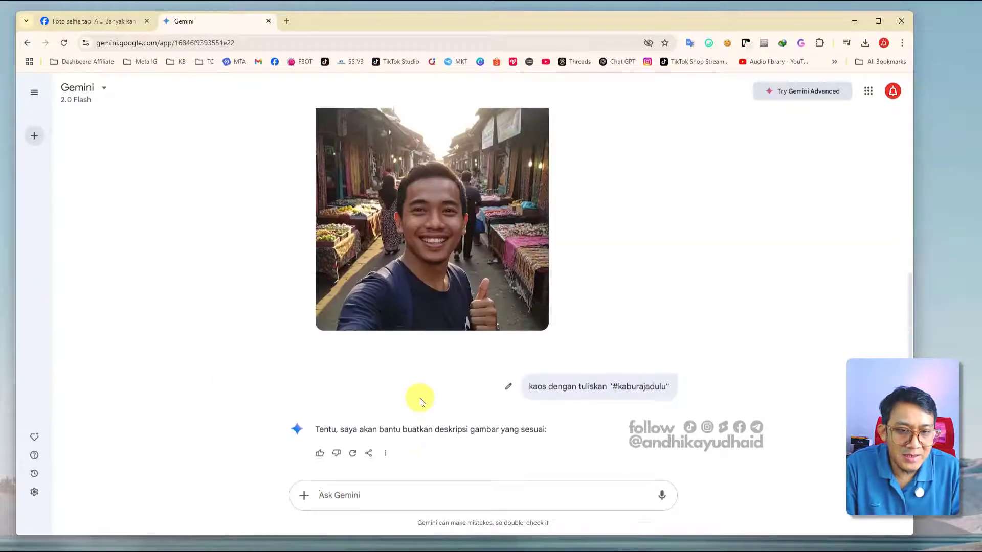
Edit the sent shirt prompt, replacing its opening words "kaos dengan" with "tambakan"
{"action": "scroll", "coordinate": [548, 336], "scroll_direction": "up", "scroll_amount": 2}
{"action": "scroll", "coordinate": [429, 357], "scroll_direction": "down", "scroll_amount": 2}
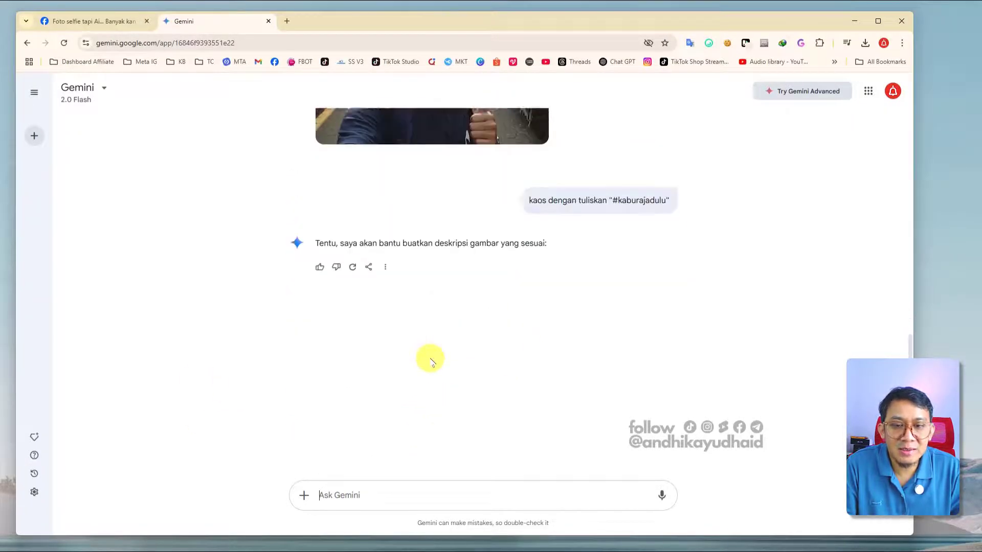
{"action": "scroll", "coordinate": [445, 358], "scroll_direction": "up", "scroll_amount": 2}
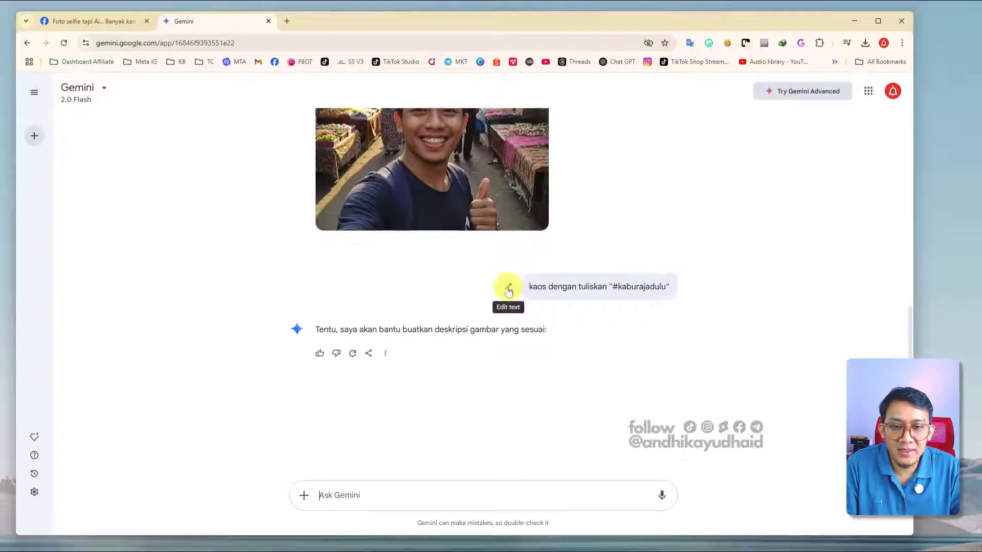
{"action": "scroll", "coordinate": [459, 325], "scroll_direction": "down", "scroll_amount": 3}
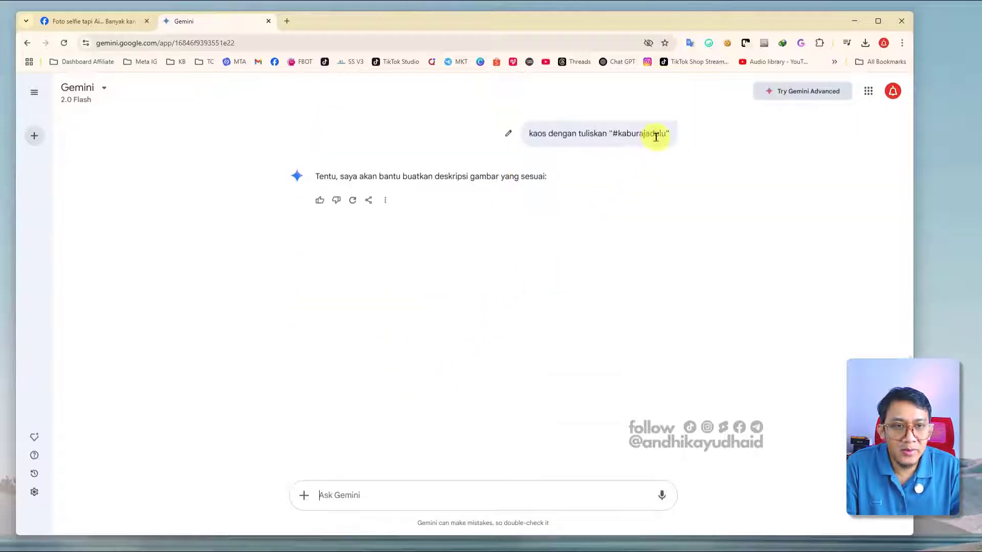
{"action": "scroll", "coordinate": [510, 247], "scroll_direction": "up", "scroll_amount": 2}
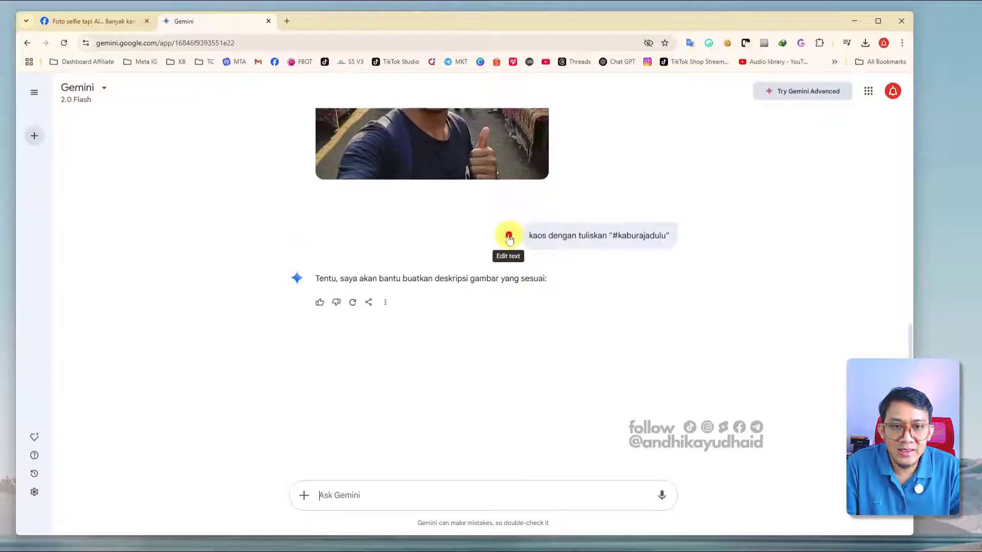
{"action": "left_click", "coordinate": [507, 235]}
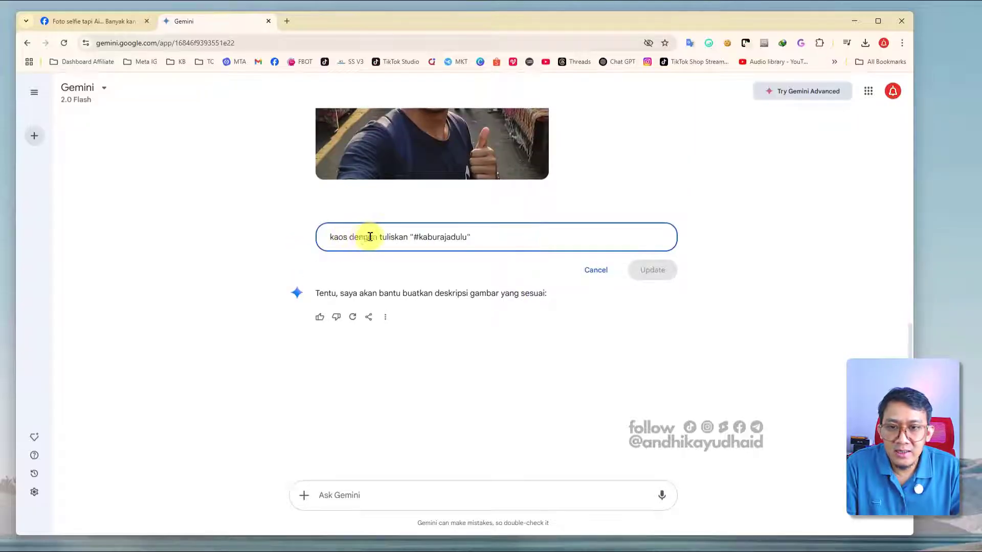
{"action": "left_click_drag", "start_coordinate": [376, 237], "coordinate": [322, 236]}
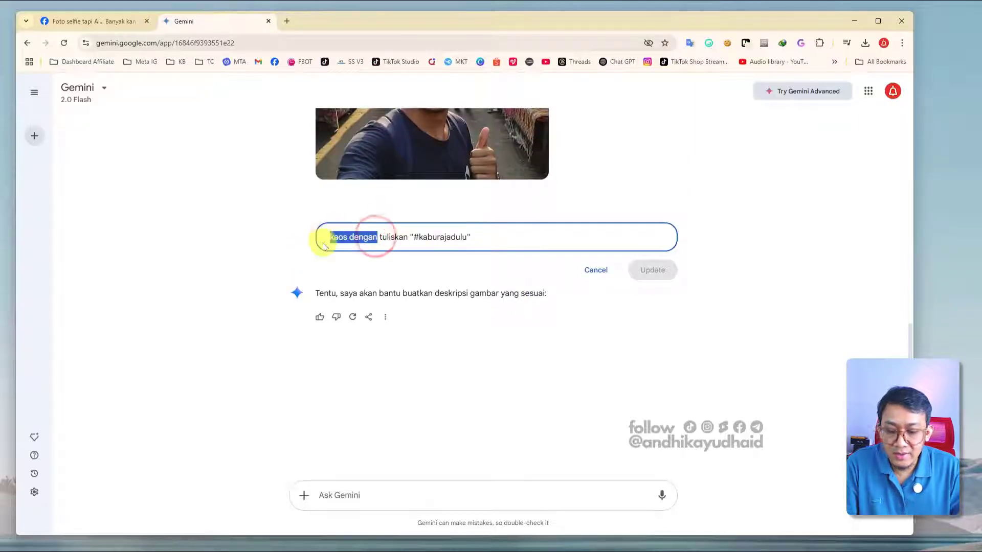
{"action": "type", "text": "tambak"}
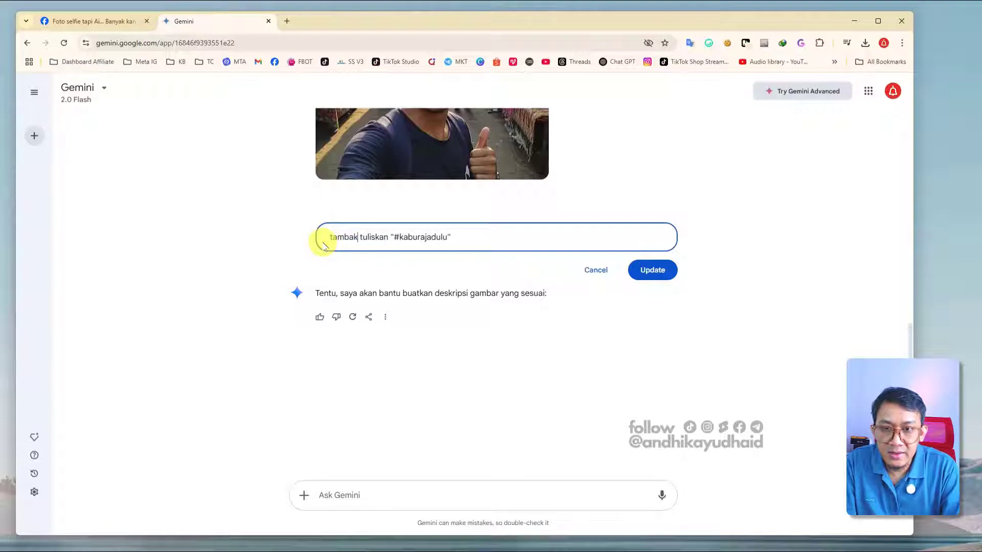
{"action": "type", "text": "an"}
Append "di kaos yang dipakai pria tersebut" to the edited prompt and resubmit it to generate the image
{"action": "left_click", "coordinate": [512, 236]}
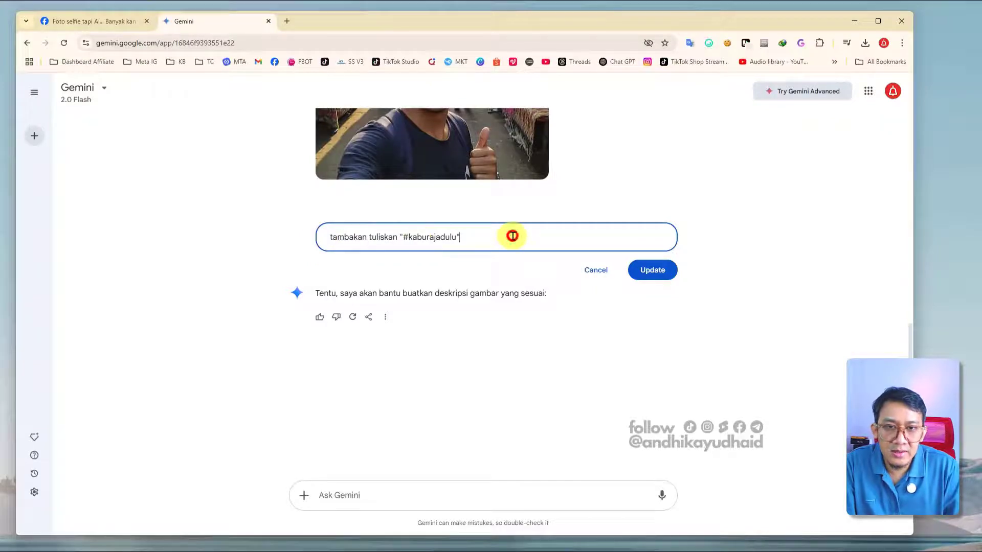
{"action": "type", "text": "di"}
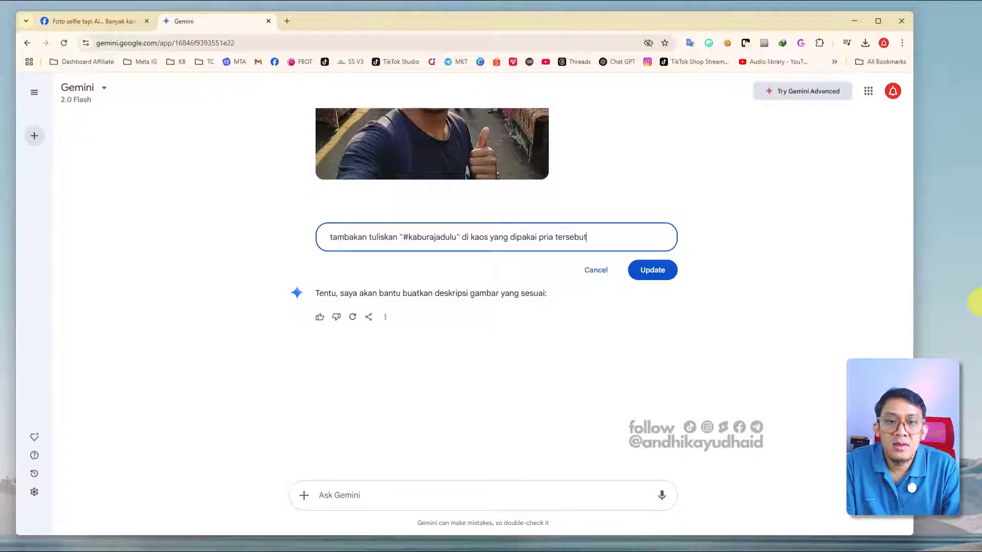
{"action": "key", "text": "Return"}
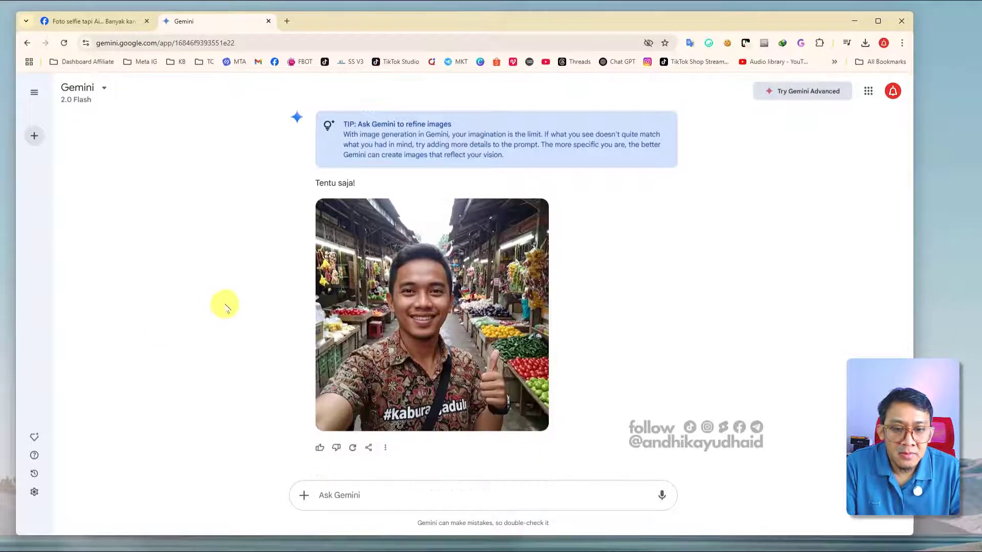
Compare the new selfie's shirt text and clothing with the edited prompt and the previous image
{"action": "scroll", "coordinate": [413, 404], "scroll_direction": "up", "scroll_amount": 2}
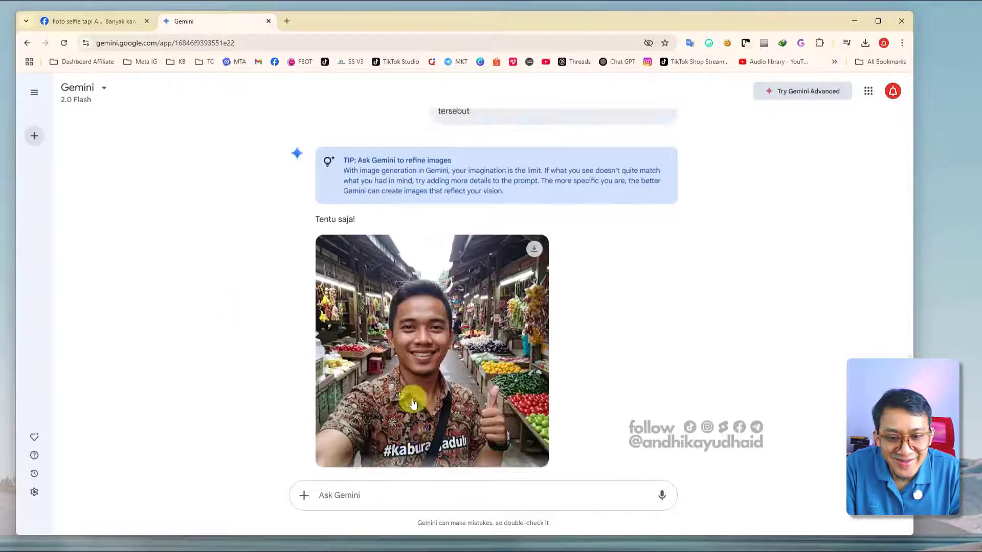
{"action": "scroll", "coordinate": [413, 404], "scroll_direction": "down", "scroll_amount": 1}
{"action": "scroll", "coordinate": [432, 387], "scroll_direction": "up", "scroll_amount": 5}
{"action": "scroll", "coordinate": [432, 387], "scroll_direction": "down", "scroll_amount": 5}
{"action": "scroll", "coordinate": [445, 327], "scroll_direction": "up", "scroll_amount": 4}
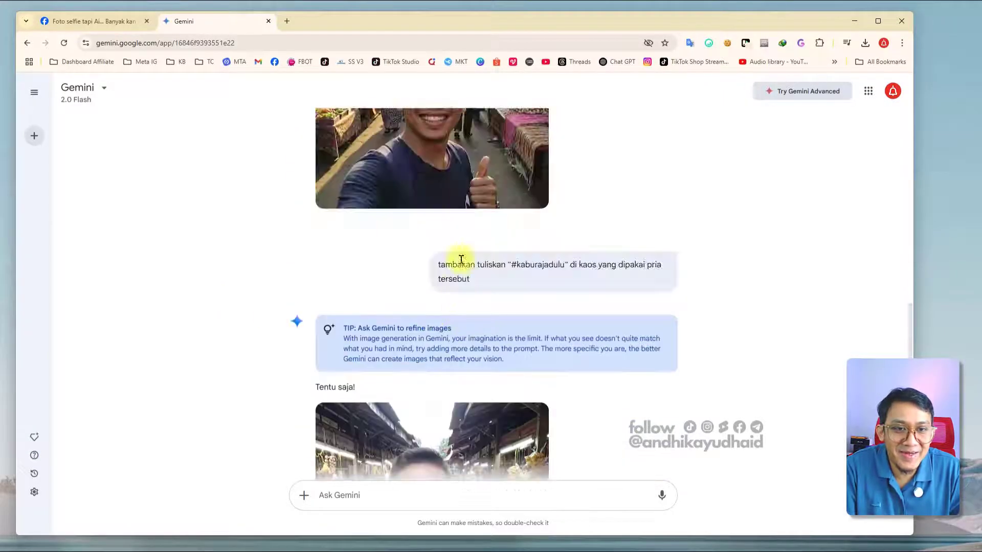
{"action": "scroll", "coordinate": [423, 169], "scroll_direction": "down", "scroll_amount": 4}
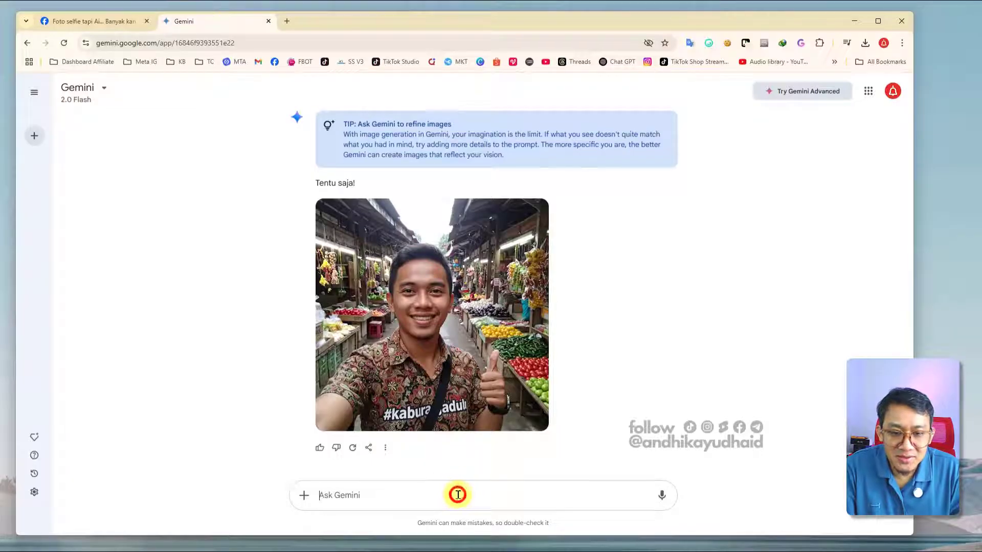
Send the prompt "buat lagi" to request another version of the selfie, and check the response
{"action": "type", "text": "buat lagi"}
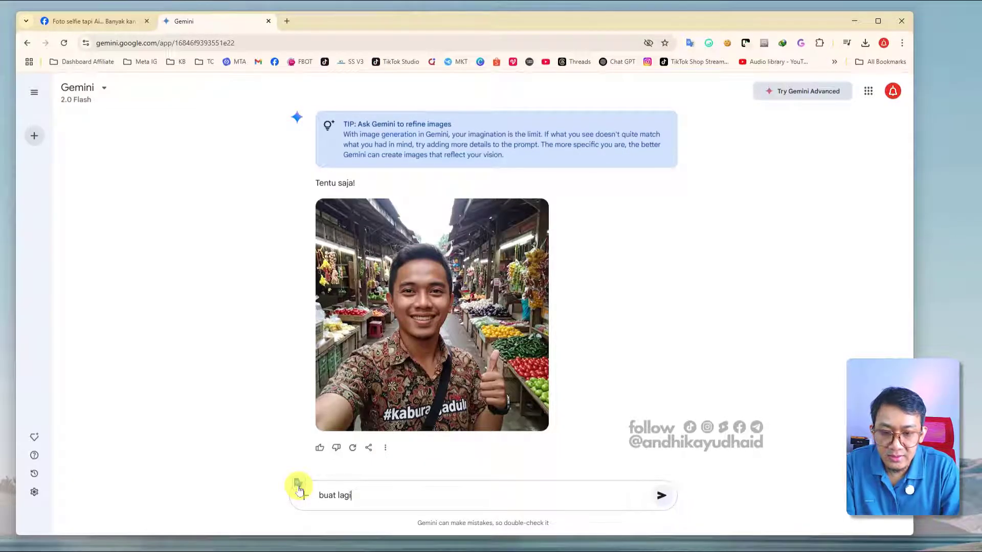
{"action": "key", "text": "Return"}
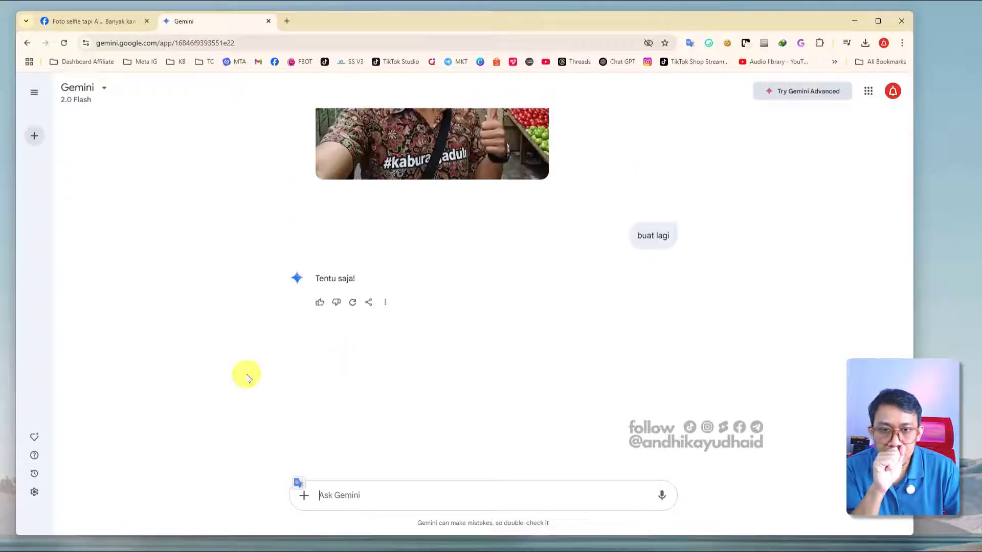
{"action": "scroll", "coordinate": [249, 383], "scroll_direction": "up", "scroll_amount": 2}
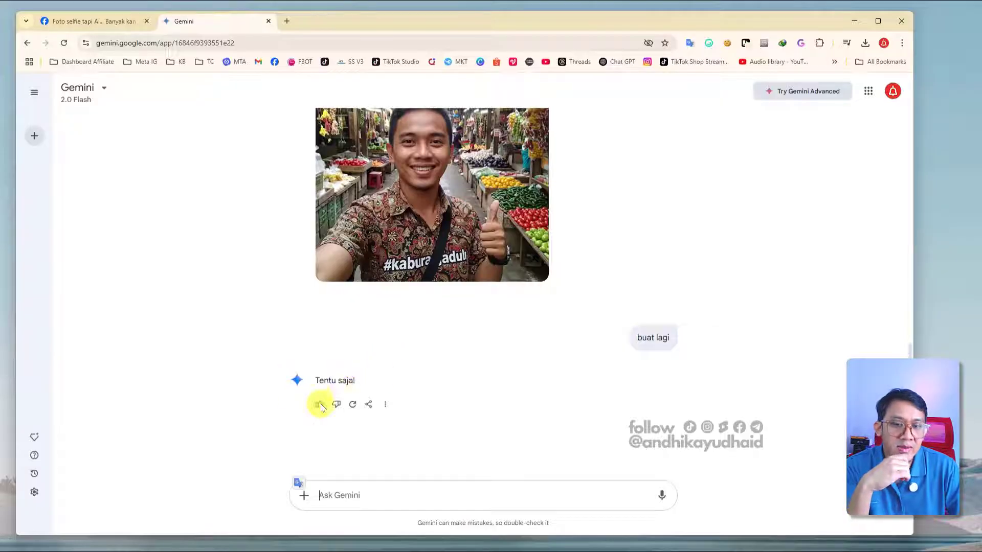
{"action": "scroll", "coordinate": [320, 403], "scroll_direction": "down", "scroll_amount": 3}
{"action": "scroll", "coordinate": [433, 384], "scroll_direction": "up", "scroll_amount": 3}
Edit the sent prompt "buat lagi", replacing its text with "ganti kemejanya dengan kaos"
{"action": "mouse_move", "coordinate": [658, 350]}
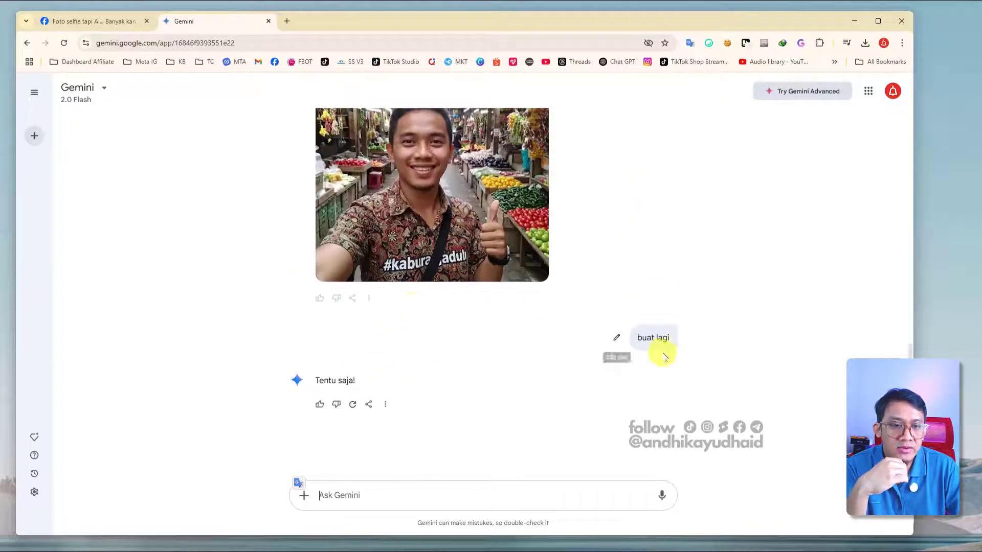
{"action": "left_click", "coordinate": [618, 340]}
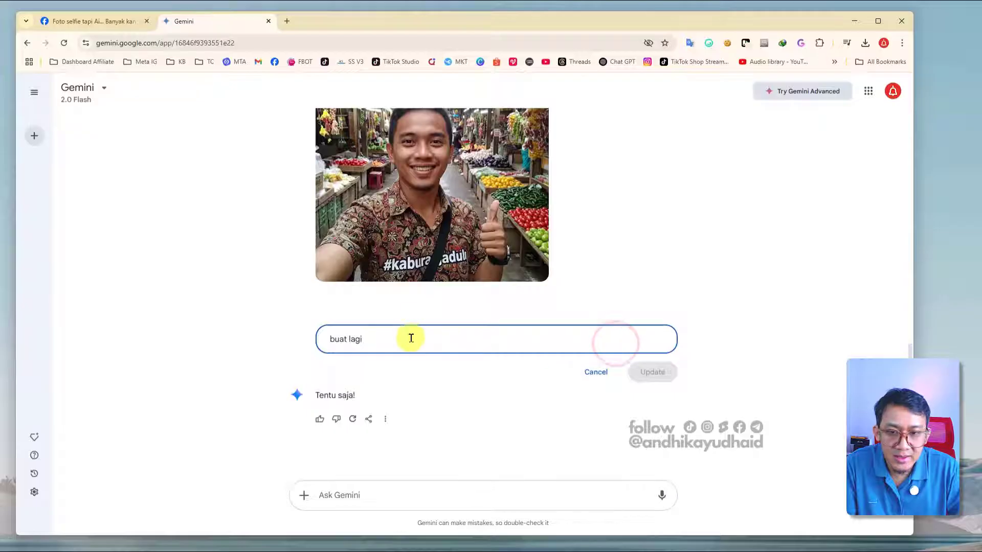
{"action": "left_click_drag", "start_coordinate": [410, 337], "coordinate": [326, 344]}
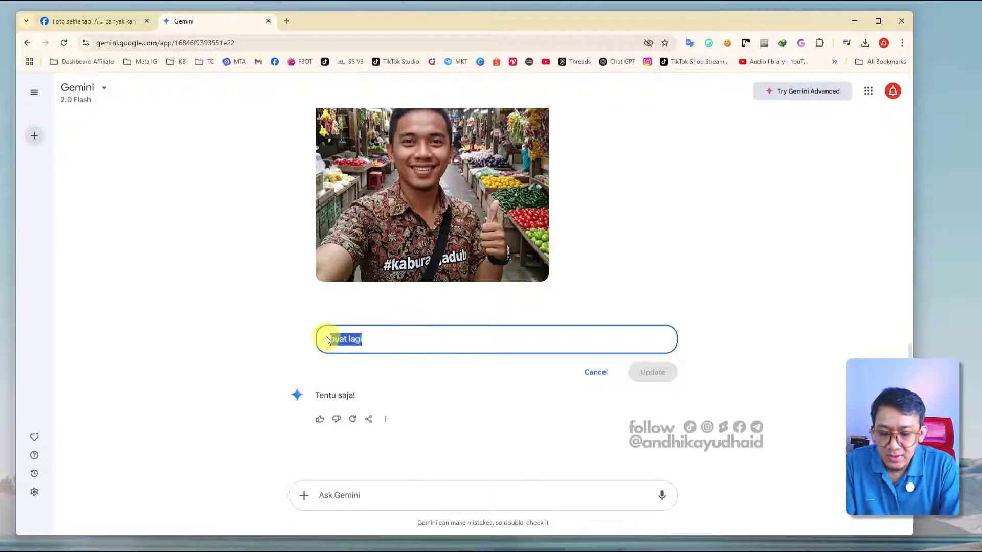
{"action": "type", "text": "ganti"}
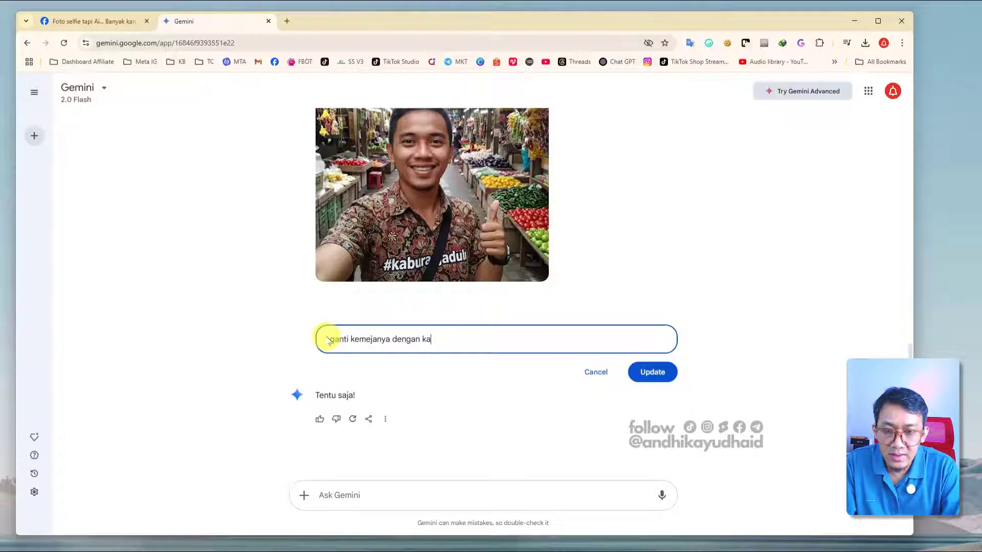
Copy tuliskan "#kaburajadulu" from the earlier shirt prompt and append it after "kaos" in the prompt being edited
{"action": "scroll", "coordinate": [369, 292], "scroll_direction": "up", "scroll_amount": 5}
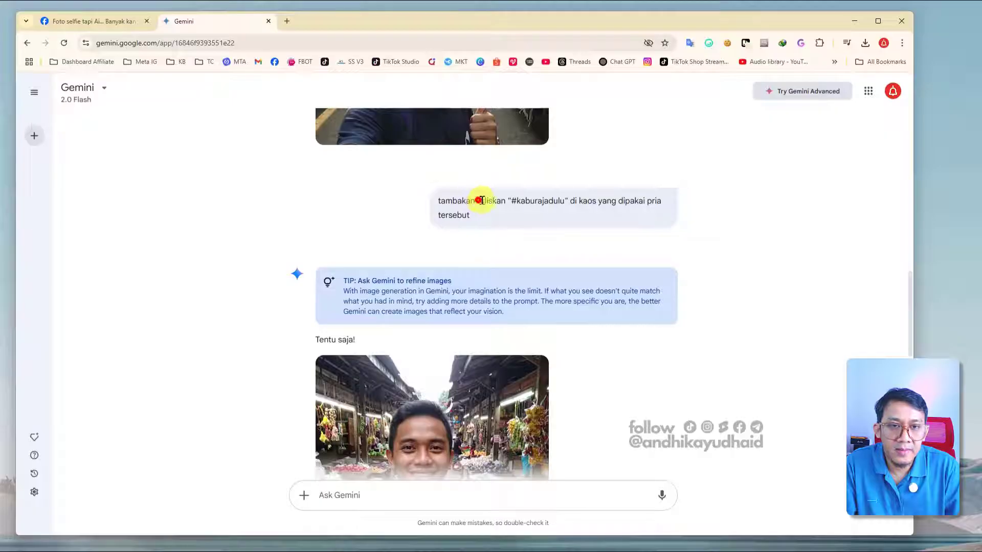
{"action": "left_click_drag", "start_coordinate": [481, 201], "coordinate": [566, 199]}
{"action": "key", "text": "ctrl+c"}
{"action": "scroll", "coordinate": [466, 459], "scroll_direction": "down", "scroll_amount": 5}
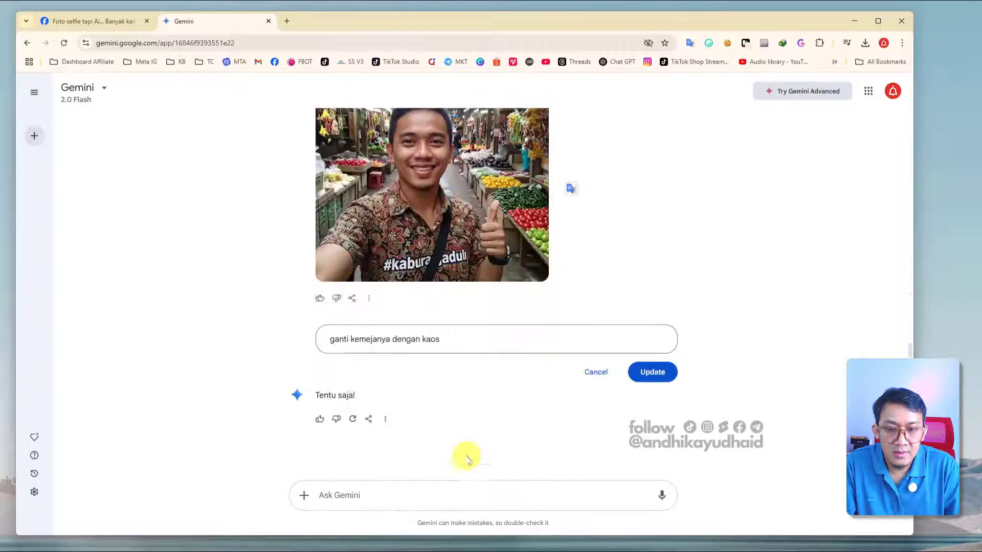
{"action": "scroll", "coordinate": [466, 459], "scroll_direction": "down", "scroll_amount": 4}
{"action": "left_click", "coordinate": [490, 136]}
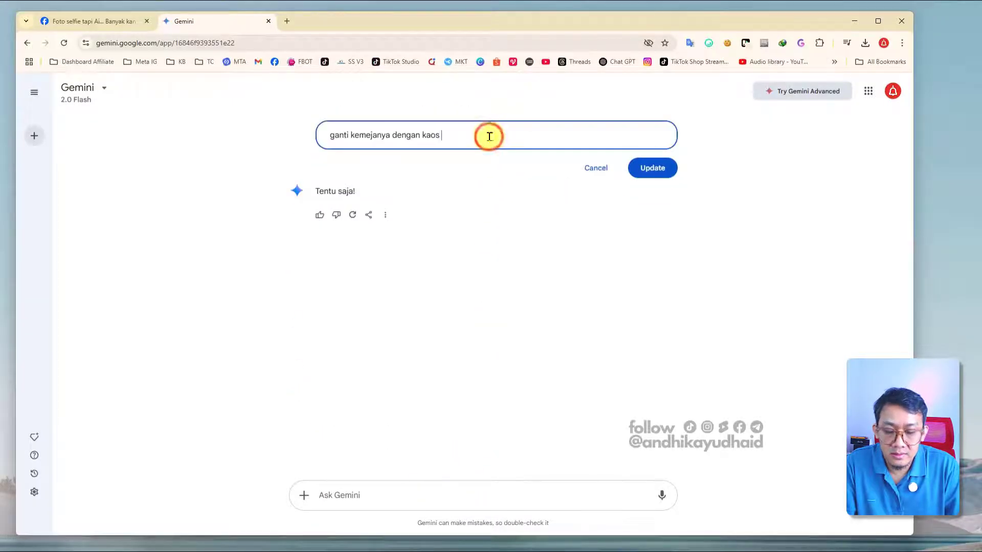
{"action": "key", "text": "ctrl+v"}
Change "tuliskan" to "bertuliskan" in the edited prompt and resubmit it to regenerate the image
{"action": "left_click", "coordinate": [439, 134]}
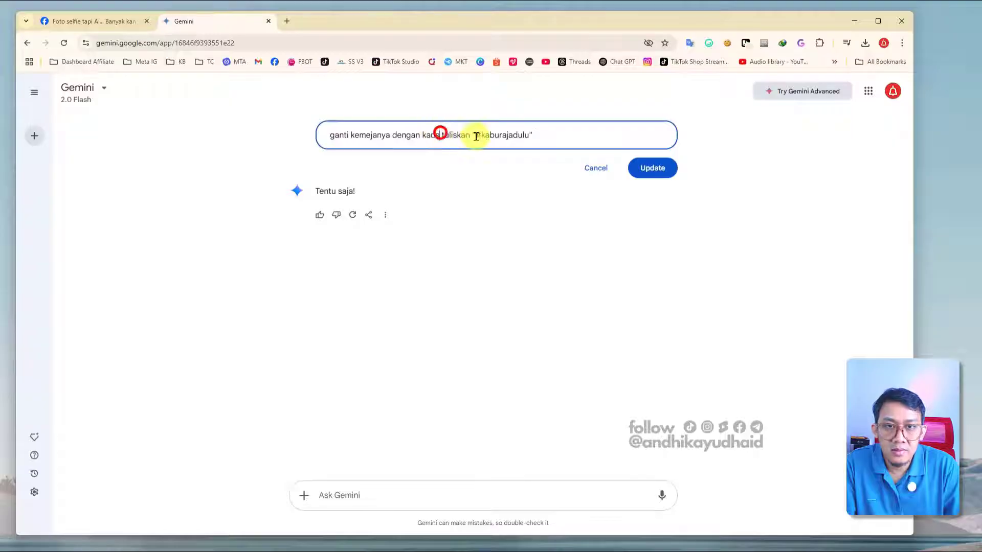
{"action": "type", "text": "ber"}
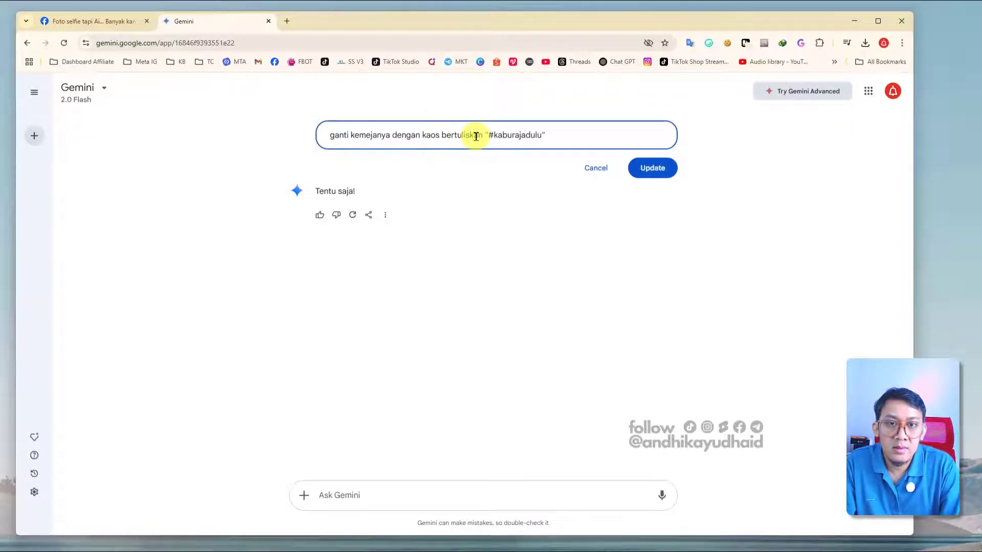
{"action": "key", "text": "Return"}
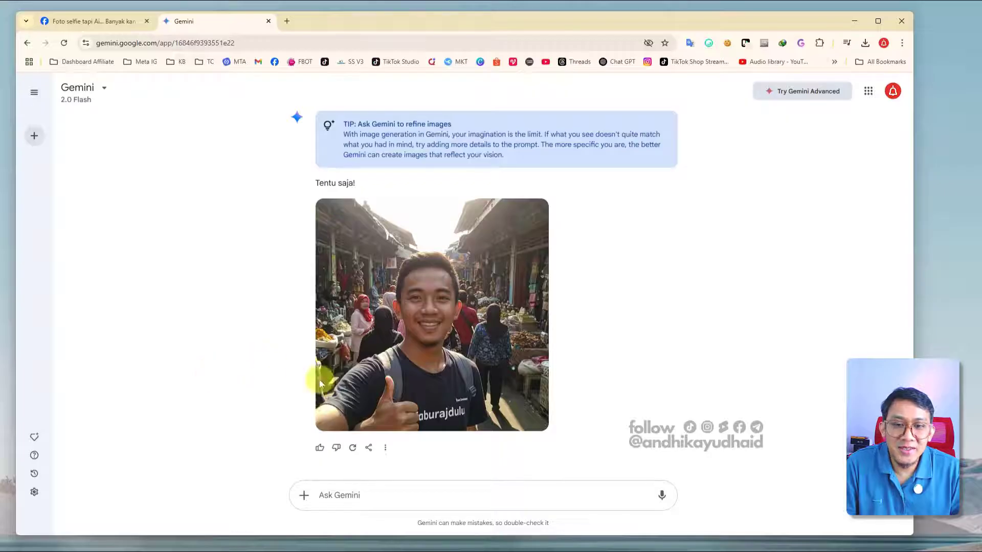
Enlarge the new selfie to examine the lettering on the T-shirt, and return to the chat
{"action": "left_click", "coordinate": [445, 409]}
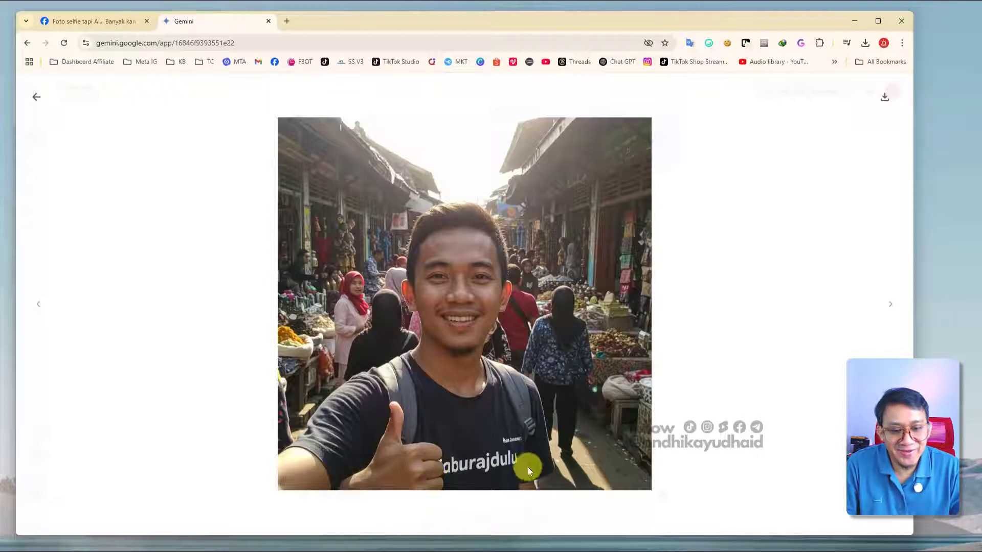
{"action": "left_click", "coordinate": [803, 141]}
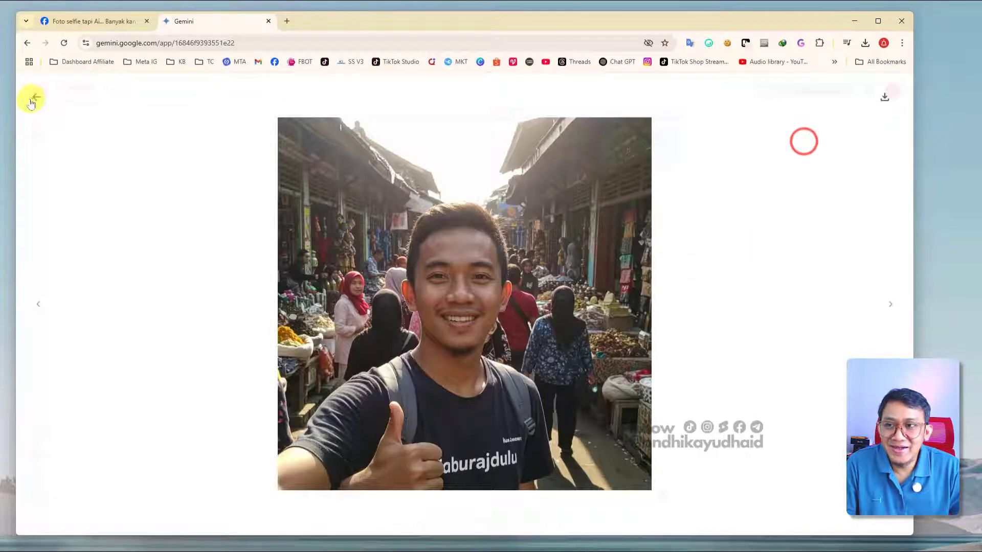
{"action": "left_click", "coordinate": [33, 96]}
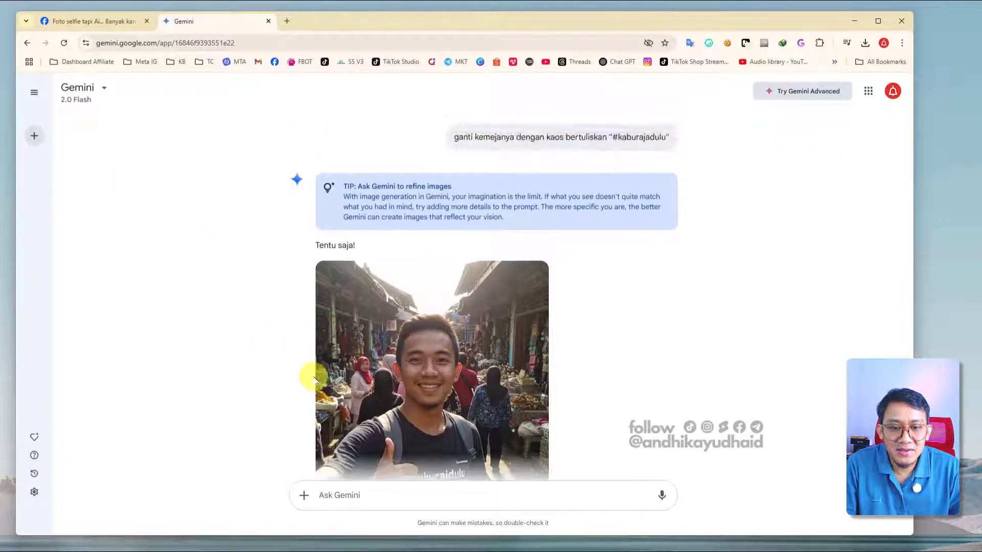
Send the prompt "buat ulang" to have the selfie generated again
{"action": "scroll", "coordinate": [313, 381], "scroll_direction": "down", "scroll_amount": 2}
{"action": "left_click", "coordinate": [444, 491]}
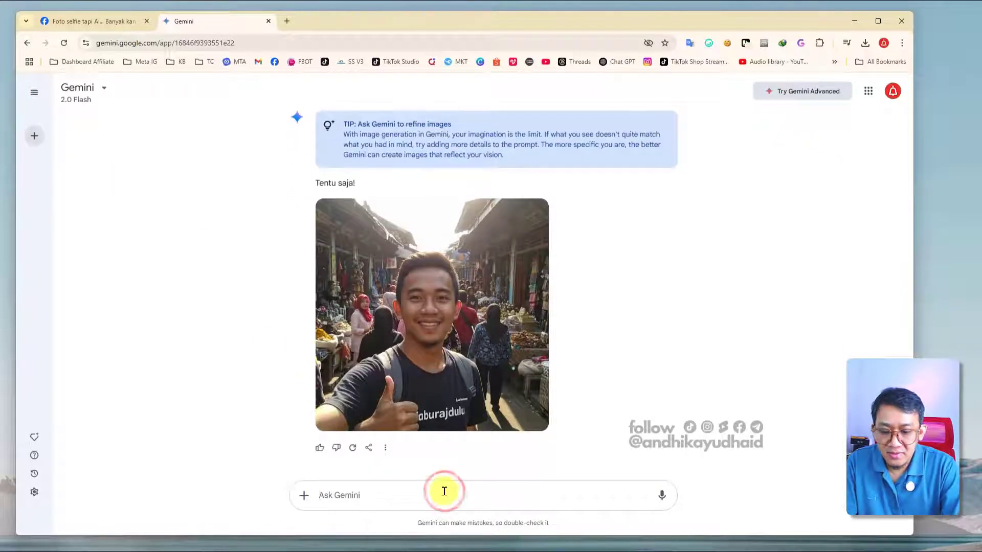
{"action": "type", "text": "buat ulang"}
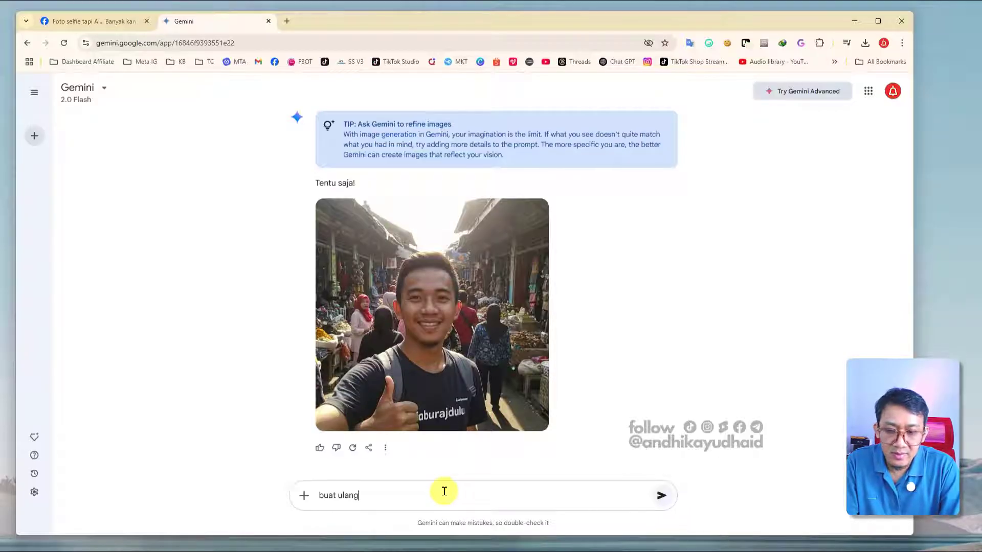
{"action": "key", "text": "Return"}
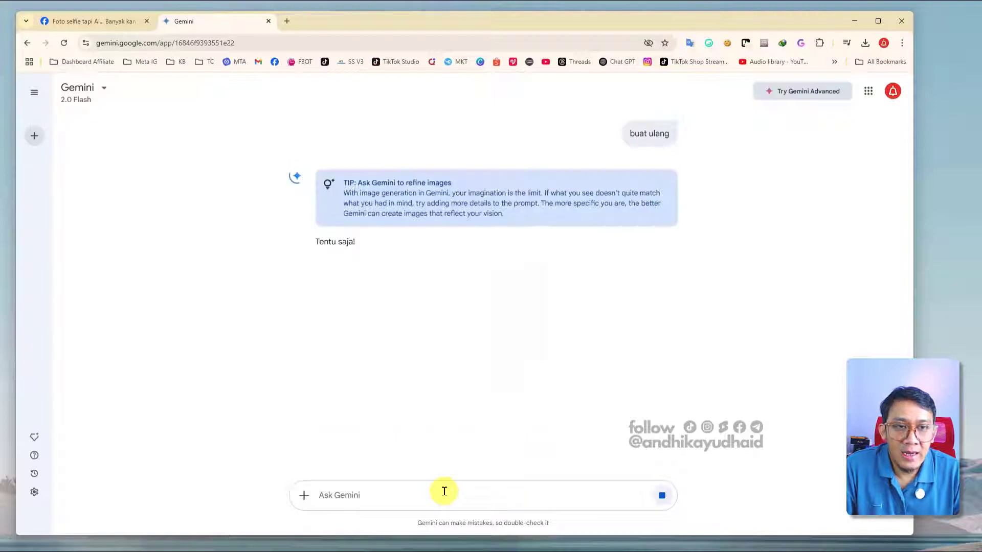
{"action": "left_click", "coordinate": [444, 491]}
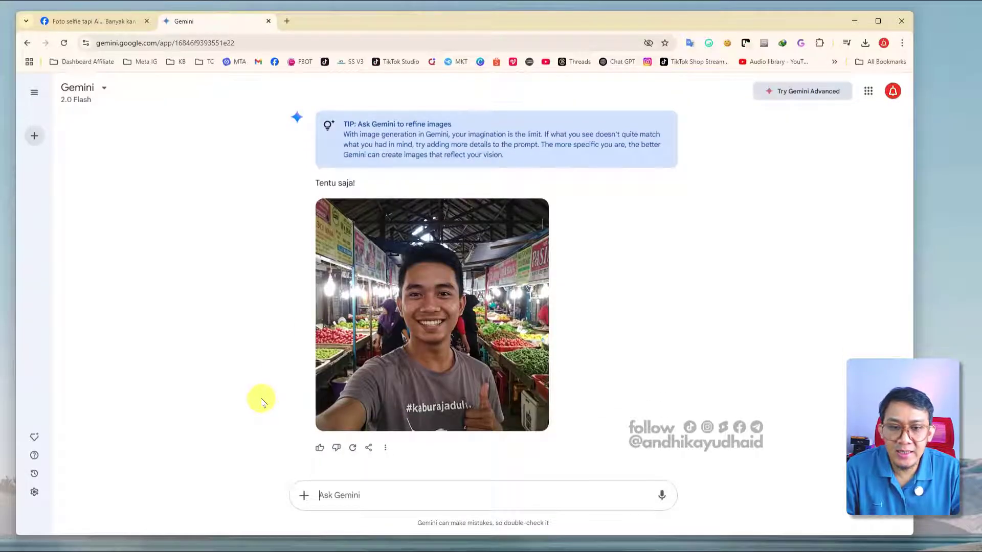
Examine the regenerated selfie at full size, and look back over the earlier prompts and images in the chat
{"action": "left_click", "coordinate": [494, 408]}
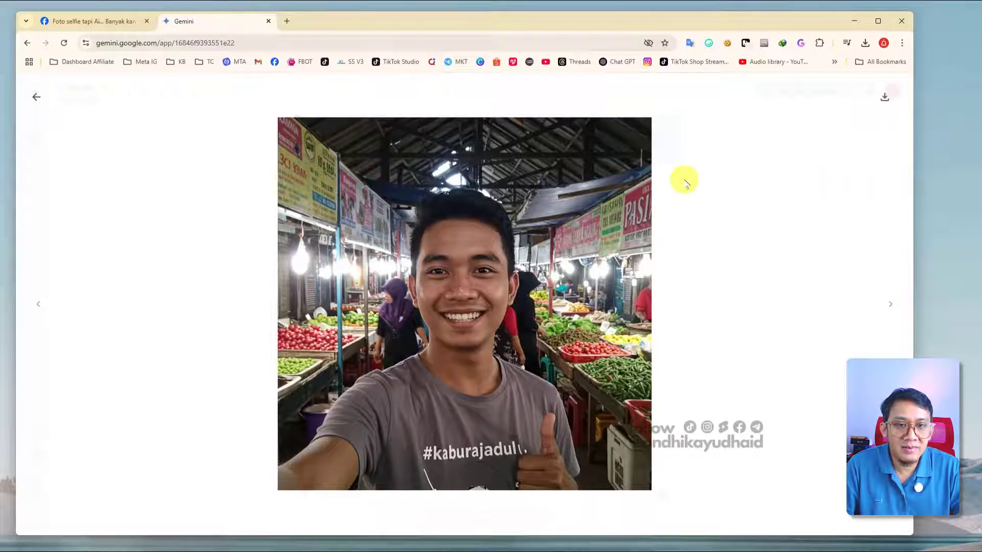
{"action": "left_click", "coordinate": [39, 98]}
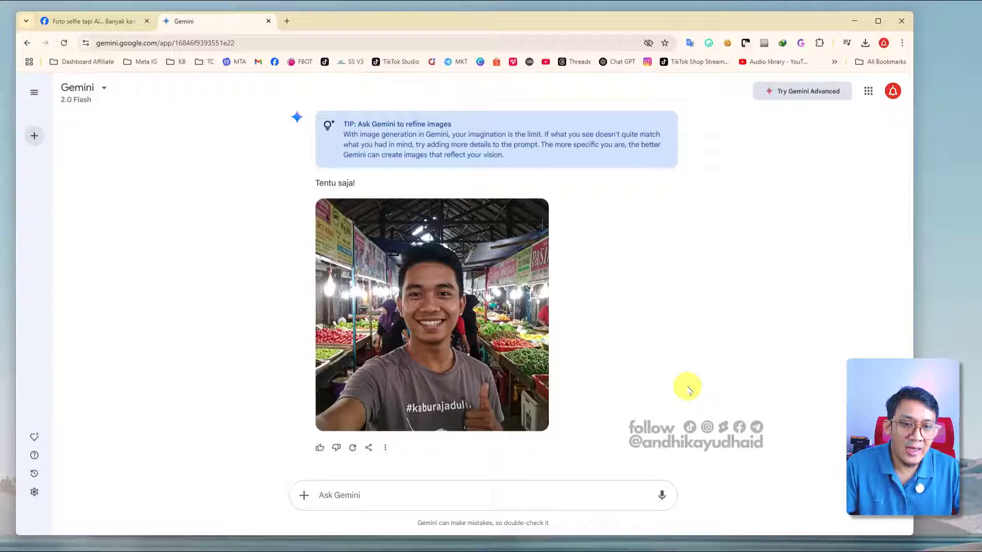
{"action": "scroll", "coordinate": [687, 389], "scroll_direction": "up", "scroll_amount": 20}
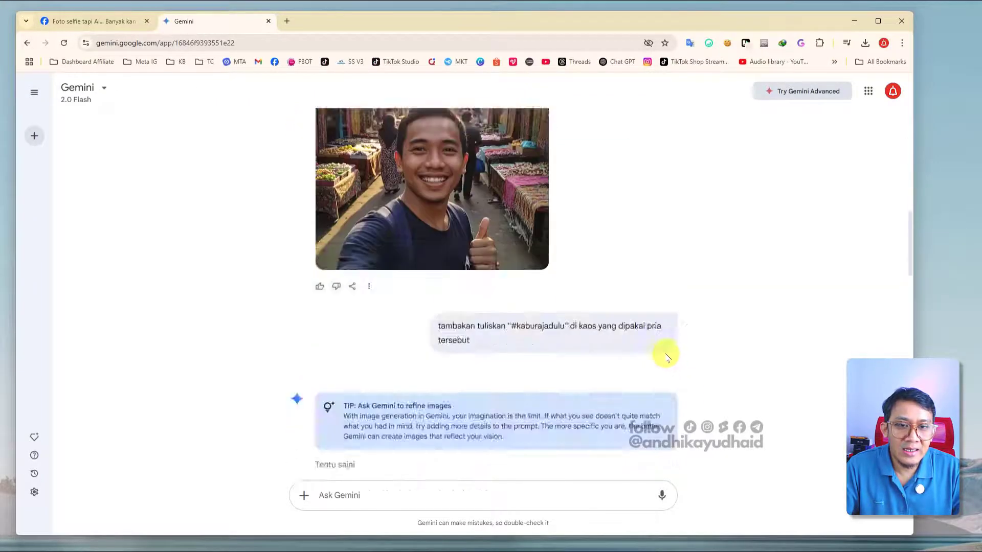
Ask for a prompt describing the latest selfie by sending "buatkan prompt untuk foto di atas"
{"action": "scroll", "coordinate": [664, 360], "scroll_direction": "down", "scroll_amount": 6}
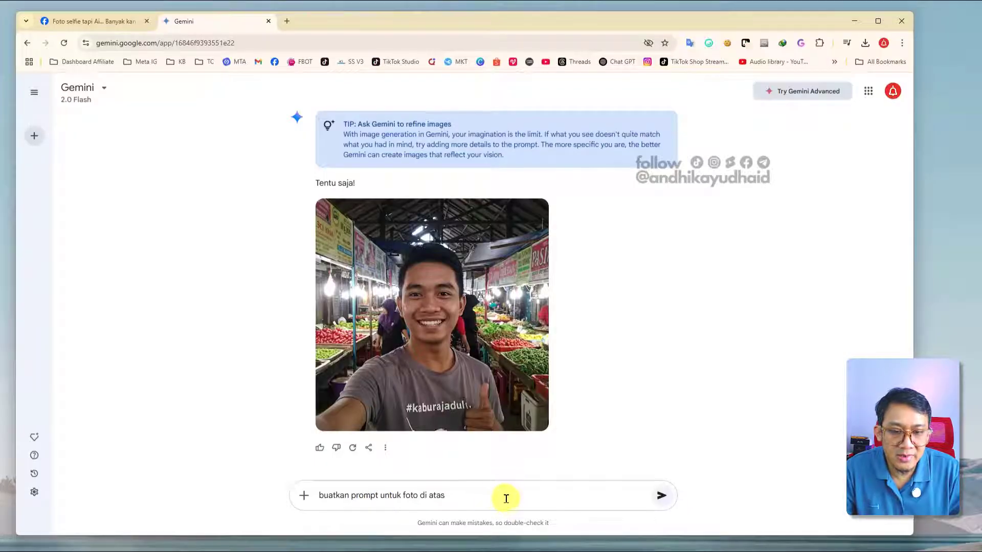
{"action": "left_click", "coordinate": [661, 496]}
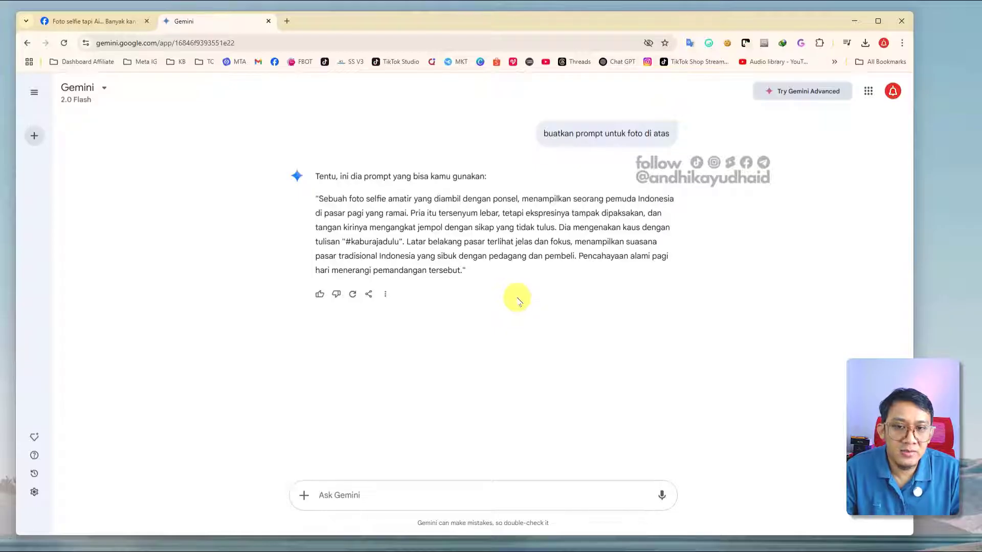
Compare the generated prompt with the selfie above it, highlighting the phrase "tampak dipaksakan"
{"action": "scroll", "coordinate": [347, 264], "scroll_direction": "up", "scroll_amount": 1}
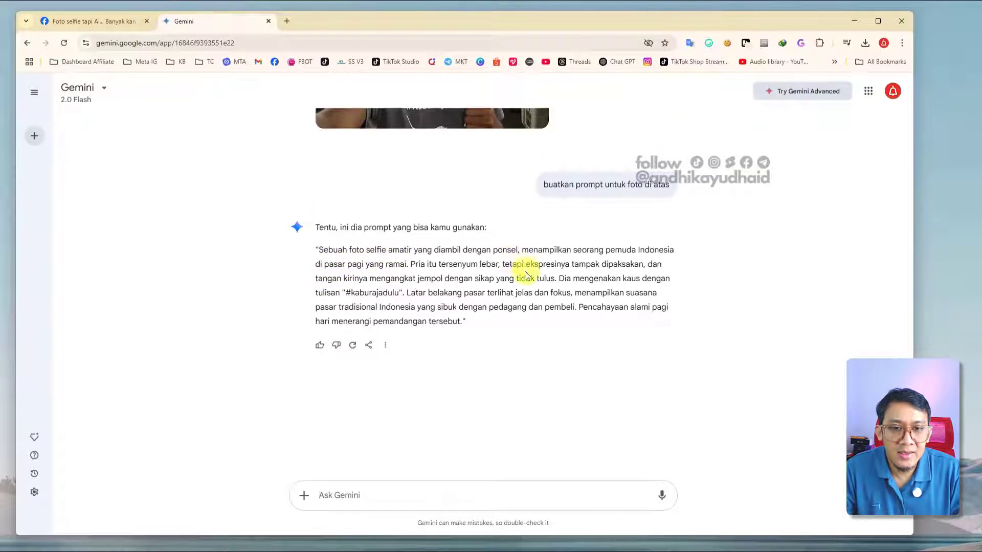
{"action": "scroll", "coordinate": [639, 350], "scroll_direction": "up", "scroll_amount": 2}
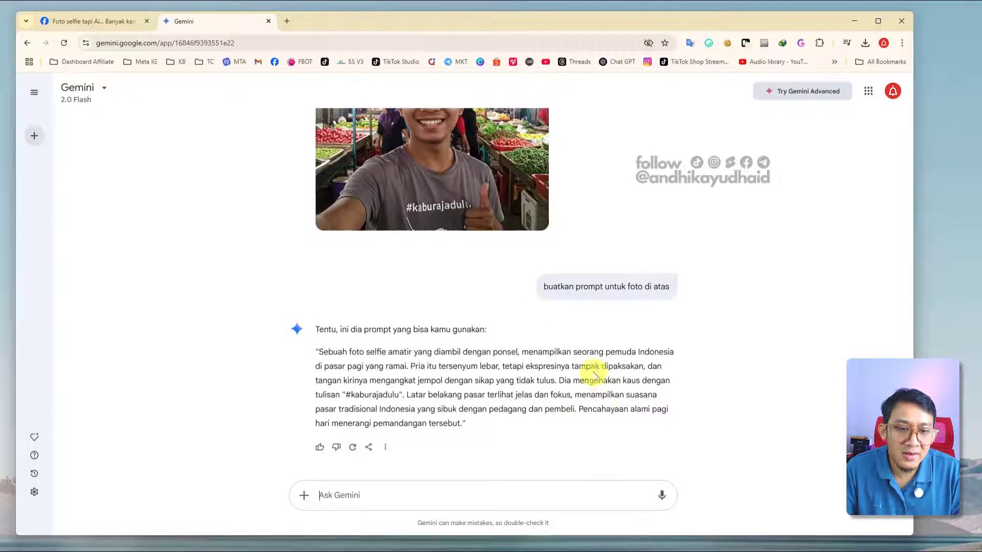
{"action": "scroll", "coordinate": [593, 394], "scroll_direction": "up", "scroll_amount": 2}
{"action": "scroll", "coordinate": [613, 450], "scroll_direction": "down", "scroll_amount": 2}
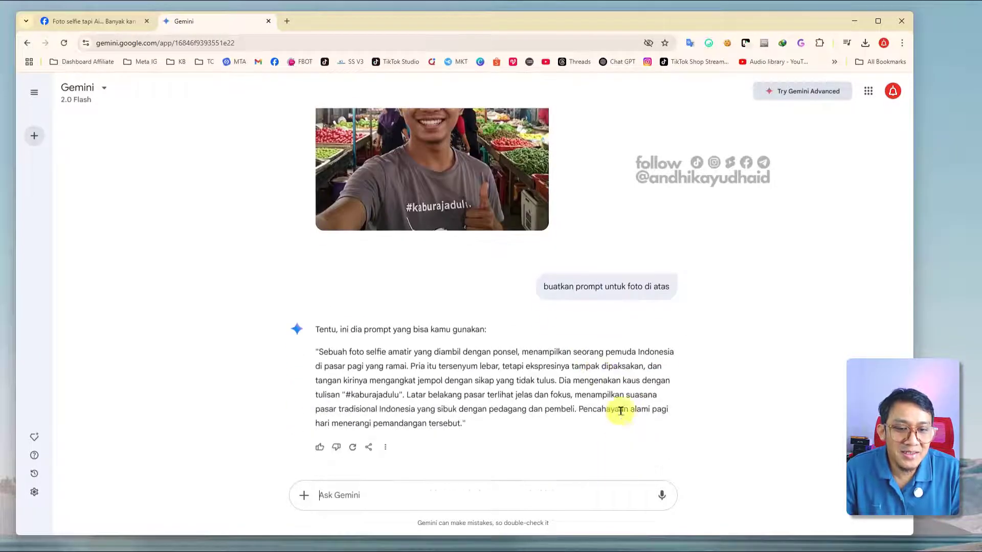
{"action": "scroll", "coordinate": [605, 377], "scroll_direction": "up", "scroll_amount": 3}
{"action": "scroll", "coordinate": [623, 377], "scroll_direction": "down", "scroll_amount": 3}
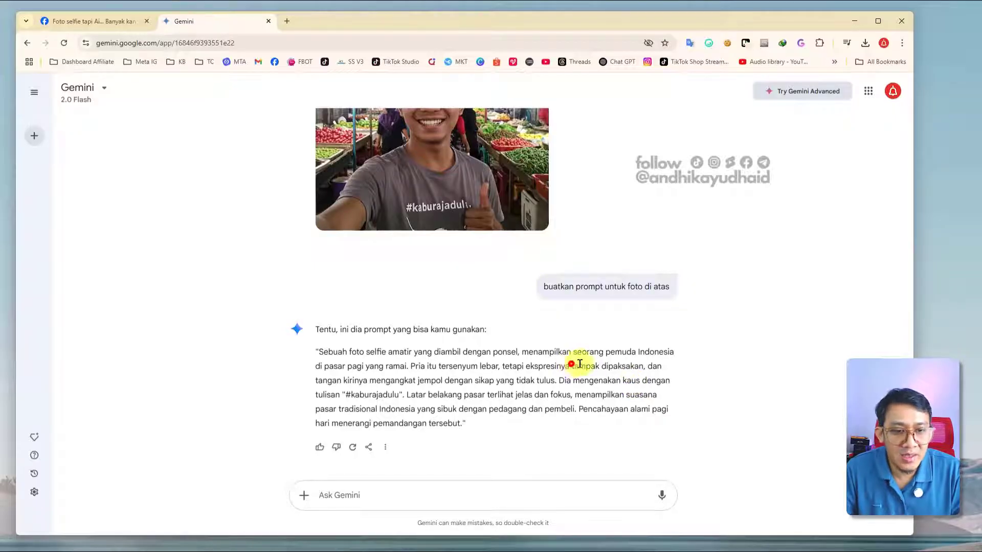
{"action": "left_click_drag", "start_coordinate": [572, 365], "coordinate": [644, 367]}
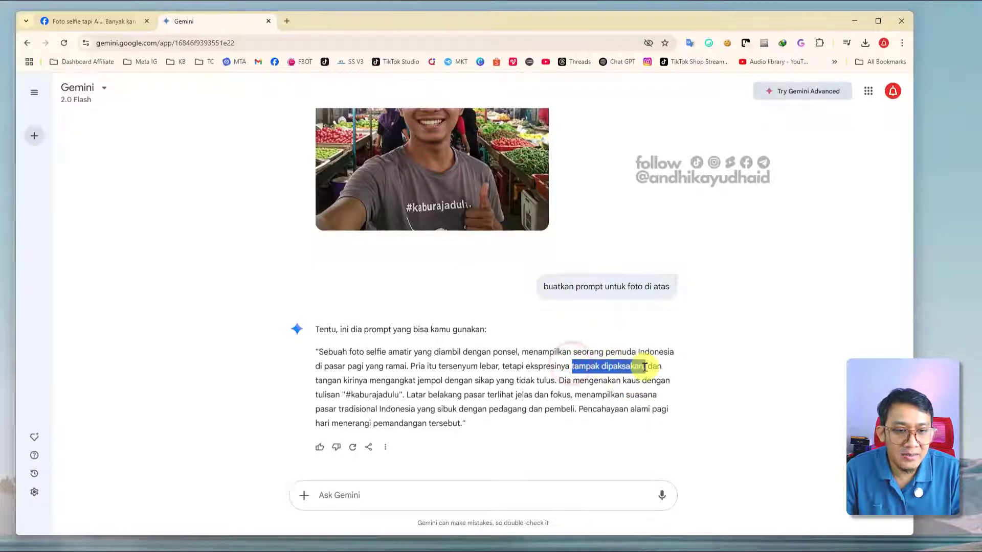
{"action": "left_click", "coordinate": [573, 372]}
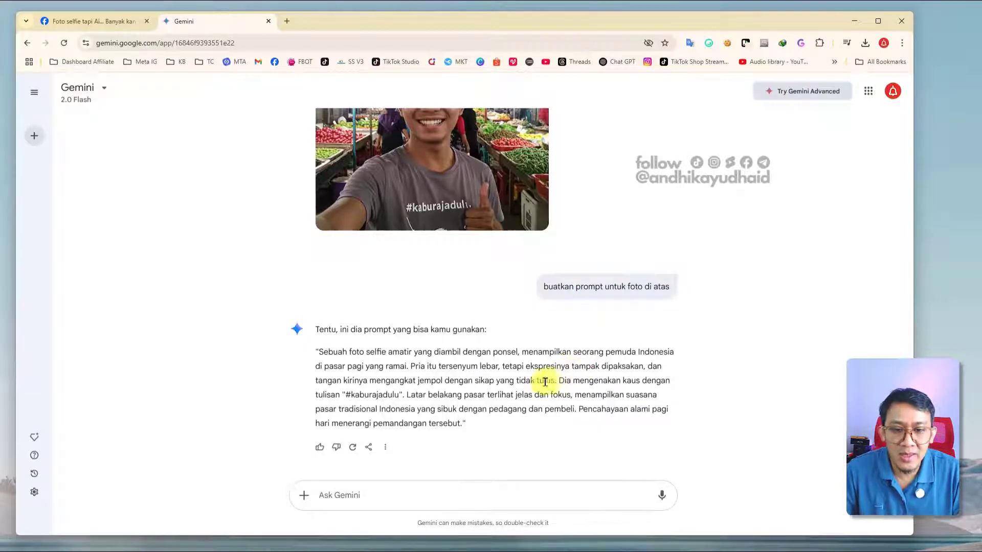
Check the phrase "tersenyum lebar" in the generated prompt against the man's expression in the selfie
{"action": "scroll", "coordinate": [467, 373], "scroll_direction": "down", "scroll_amount": 1}
{"action": "scroll", "coordinate": [488, 411], "scroll_direction": "down", "scroll_amount": 1}
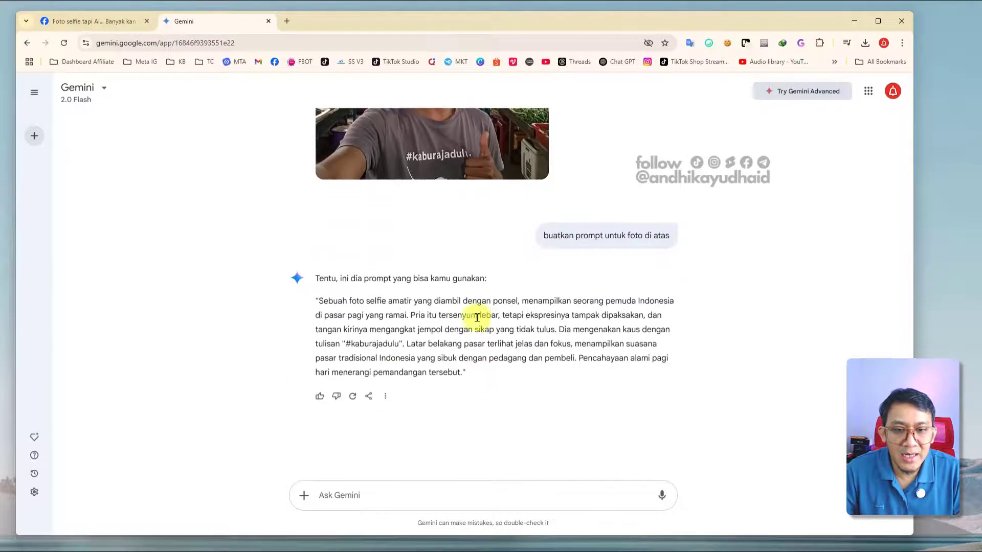
{"action": "left_click_drag", "start_coordinate": [443, 316], "coordinate": [486, 317]}
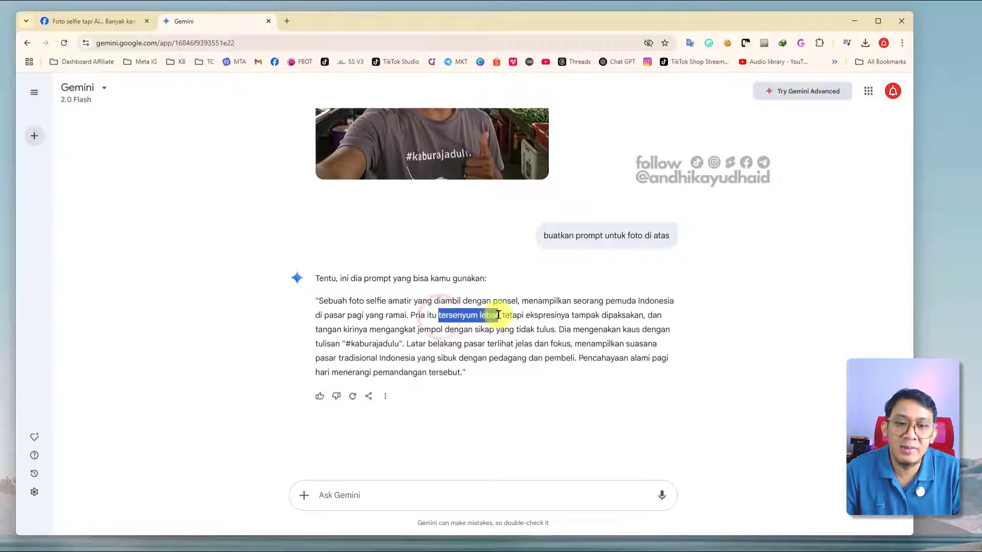
{"action": "scroll", "coordinate": [524, 333], "scroll_direction": "up", "scroll_amount": 1}
{"action": "scroll", "coordinate": [527, 338], "scroll_direction": "up", "scroll_amount": 1}
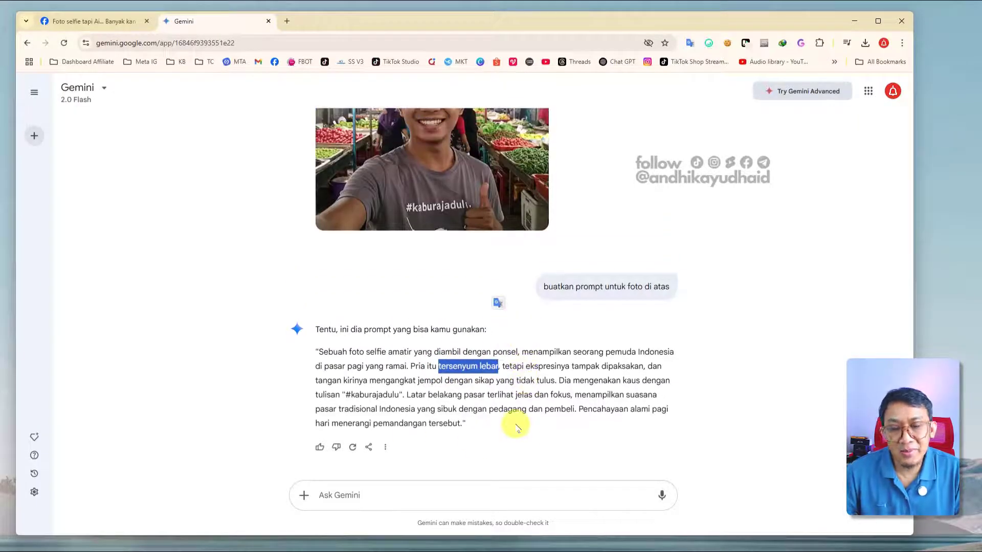
{"action": "left_click", "coordinate": [536, 427]}
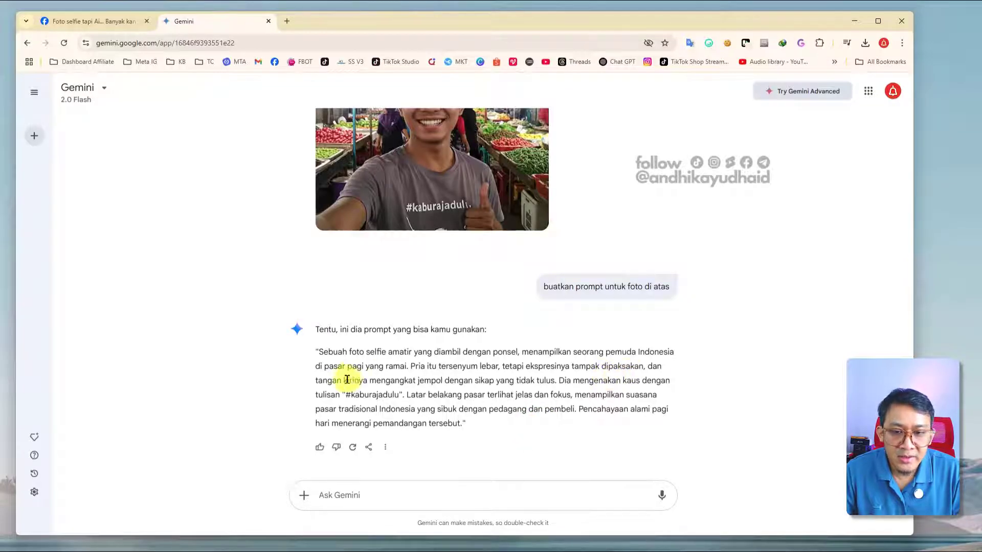
Compare the phrase "tidak tulus" in the generated prompt with the man's thumbs-up pose in the selfie
{"action": "scroll", "coordinate": [521, 409], "scroll_direction": "up", "scroll_amount": 1}
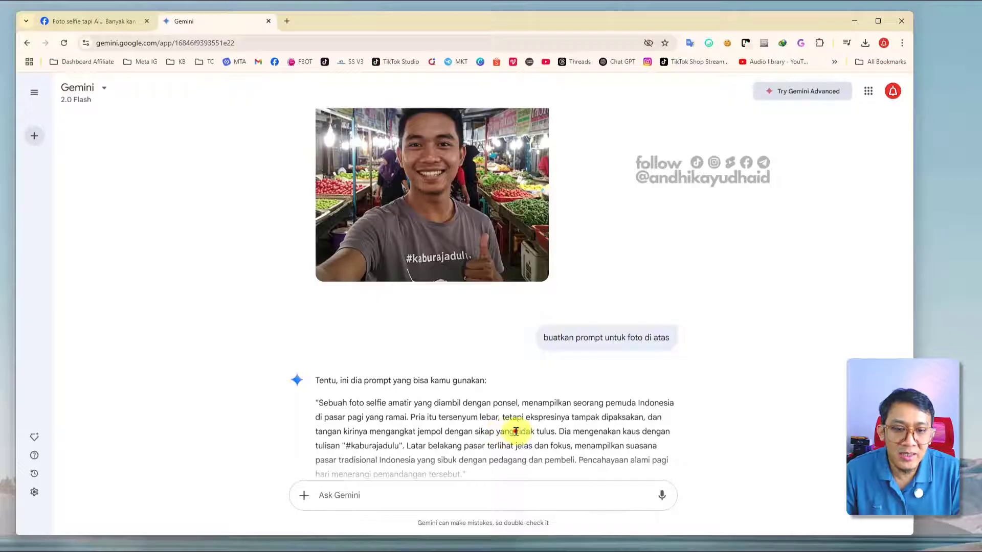
{"action": "left_click_drag", "start_coordinate": [515, 431], "coordinate": [554, 432]}
{"action": "scroll", "coordinate": [560, 431], "scroll_direction": "down", "scroll_amount": 1}
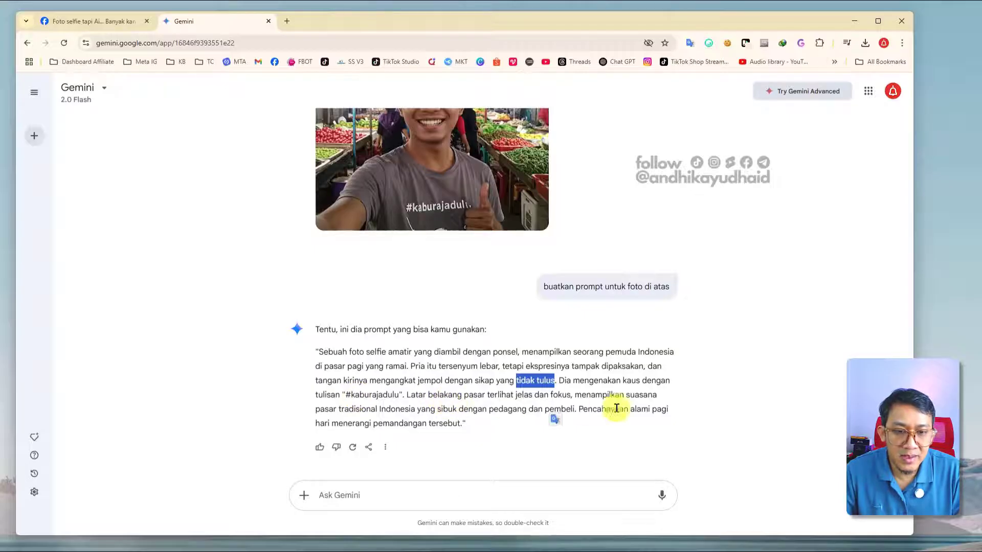
{"action": "left_click", "coordinate": [491, 436]}
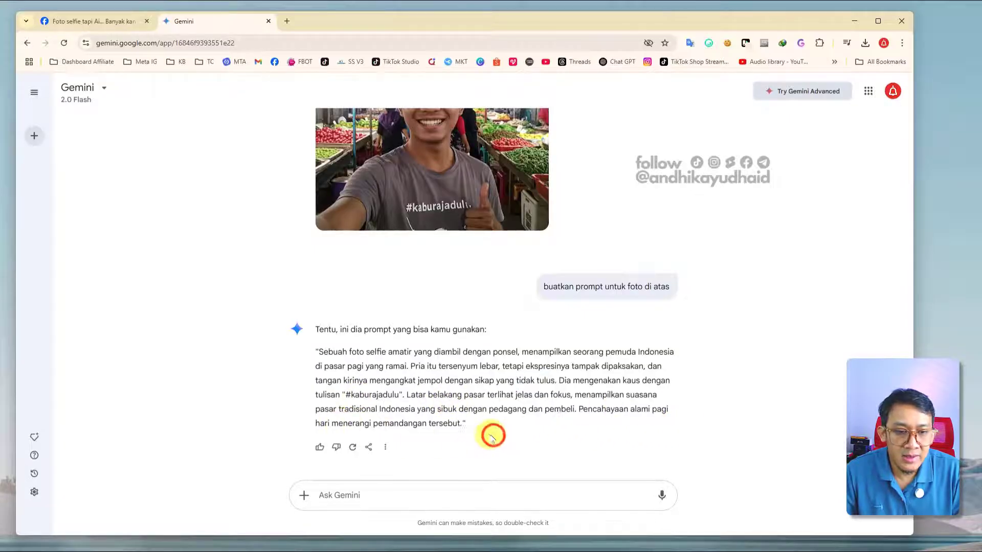
Copy the full generated prompt paragraph, from "Sebuah foto selfie amatir" to "pemandangan tersebut."
{"action": "left_click_drag", "start_coordinate": [495, 427], "coordinate": [317, 354]}
{"action": "right_click", "coordinate": [322, 353]}
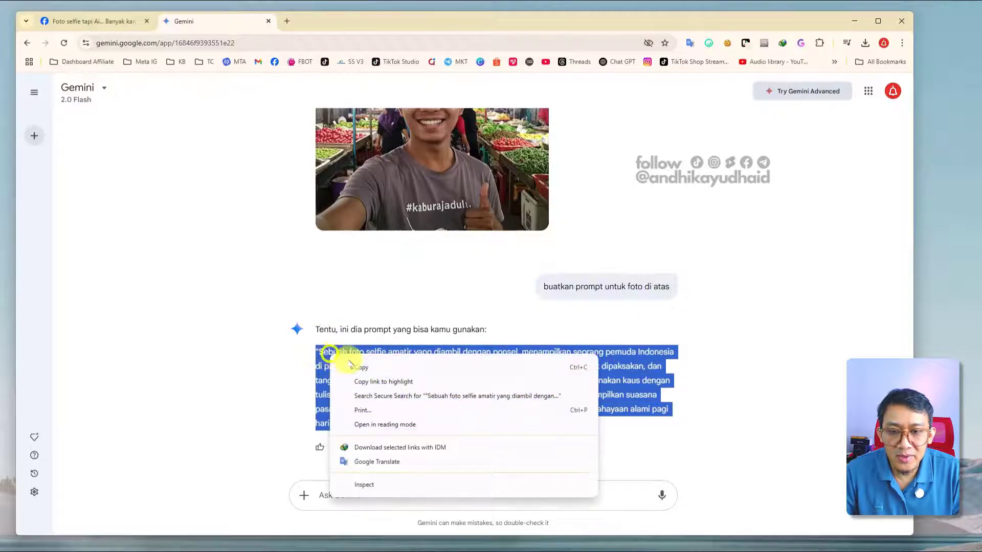
{"action": "left_click", "coordinate": [373, 366]}
{"action": "left_click", "coordinate": [246, 366]}
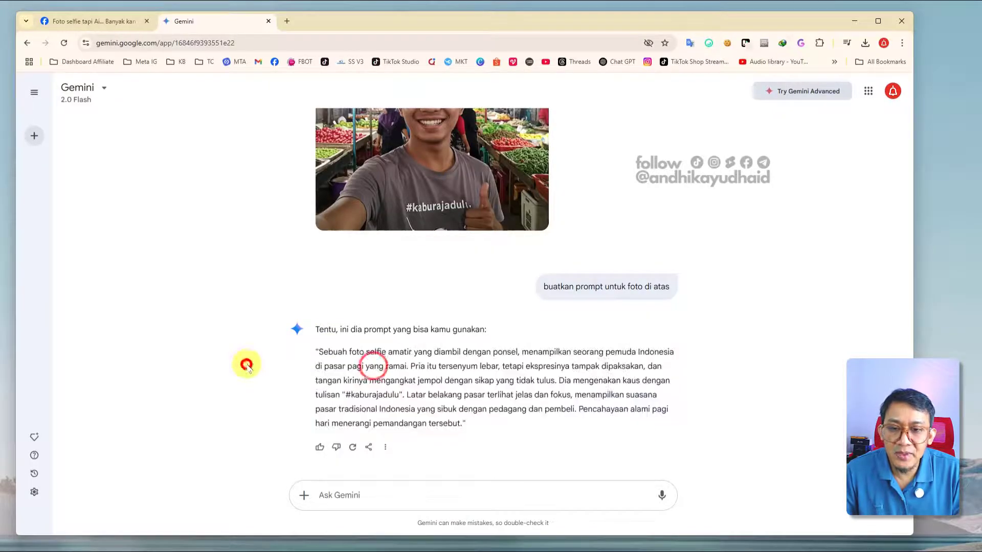
Start a new chat, paste the copied prompt into the message box, and remove its opening and closing quotation marks
{"action": "left_click", "coordinate": [34, 143]}
{"action": "left_click", "coordinate": [386, 493]}
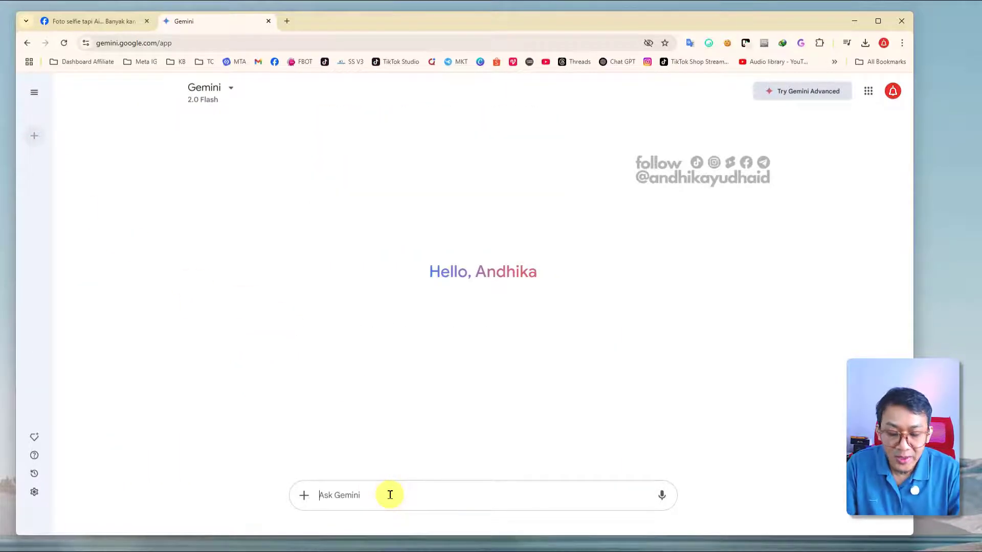
{"action": "right_click", "coordinate": [389, 493]}
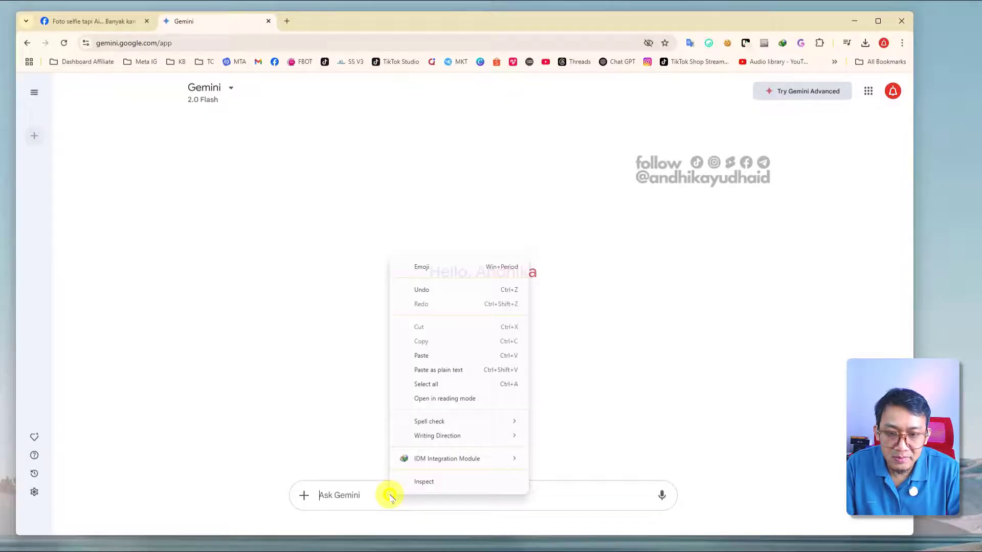
{"action": "left_click", "coordinate": [428, 354]}
{"action": "left_click", "coordinate": [322, 421]}
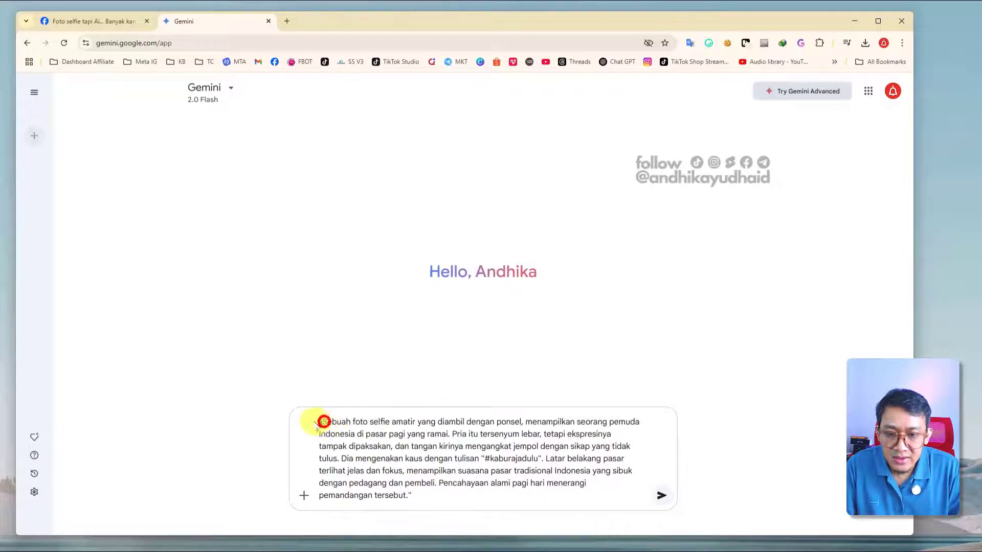
{"action": "key", "text": "BackSpace"}
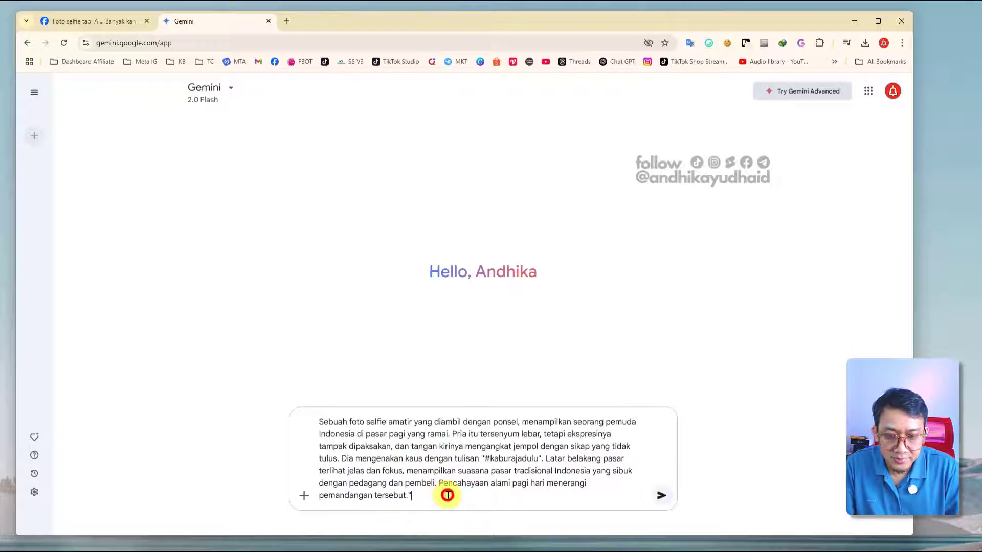
{"action": "key", "text": "BackSpace"}
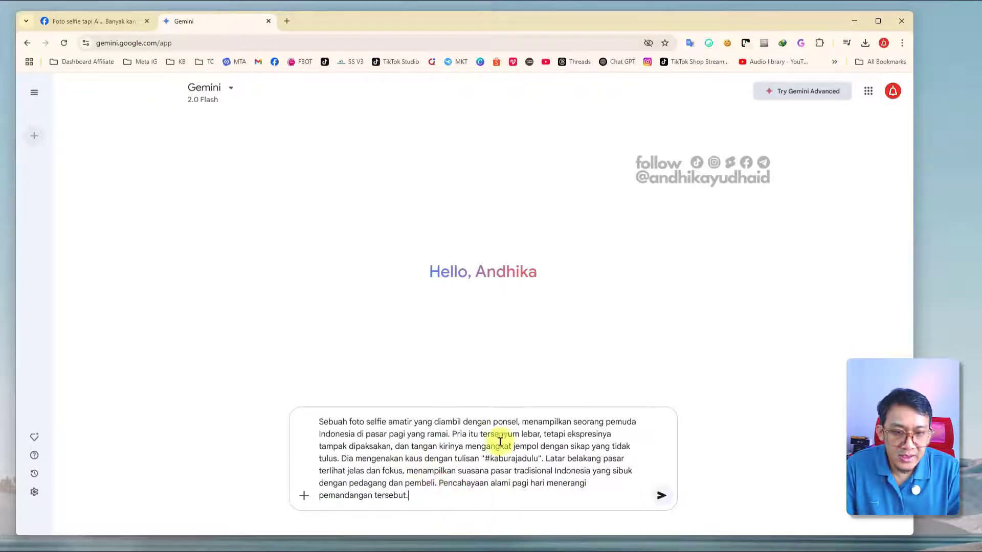
Change the prompt's subject by replacing "pemuda" with "kakeh" and "Pria" with "Kakek"
{"action": "double_click", "coordinate": [458, 434]}
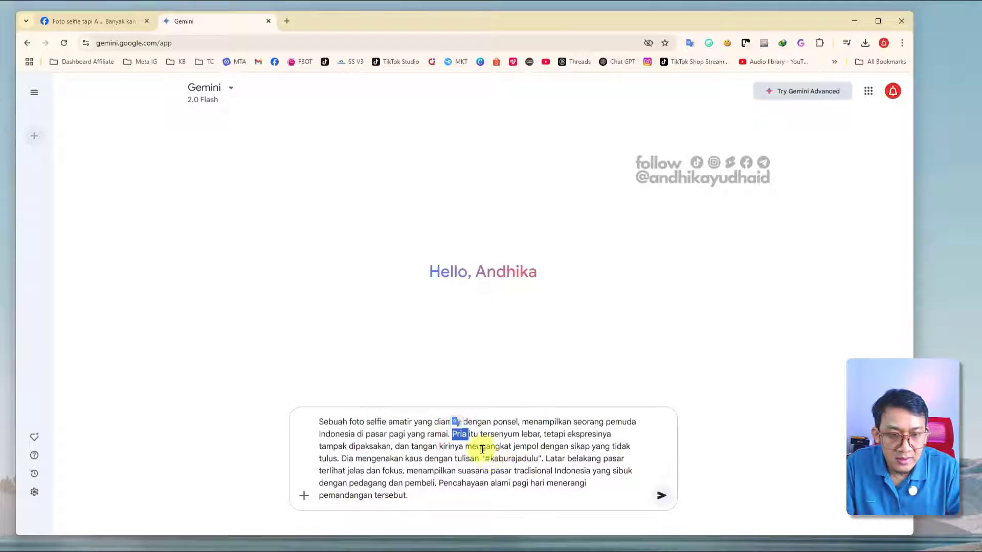
{"action": "double_click", "coordinate": [625, 424]}
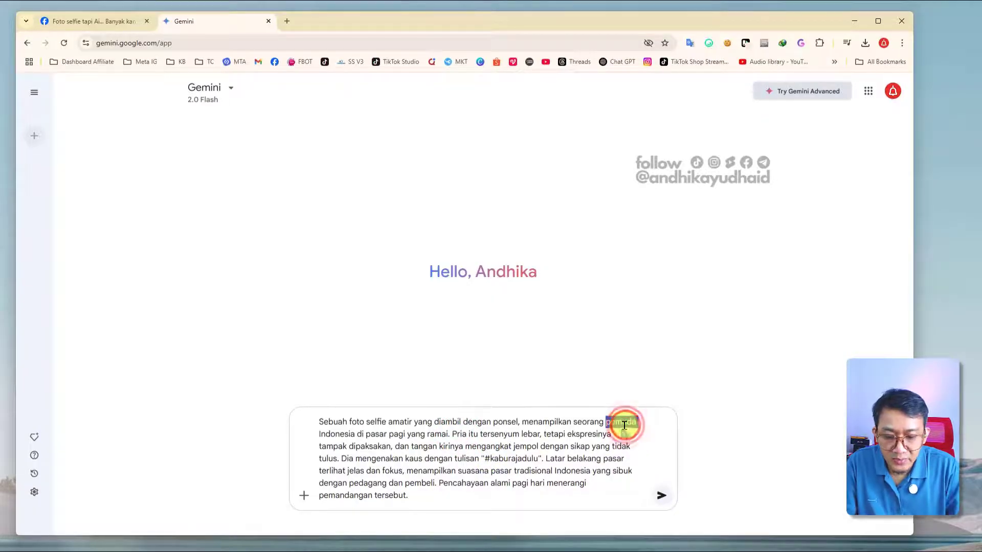
{"action": "type", "text": "kakek"}
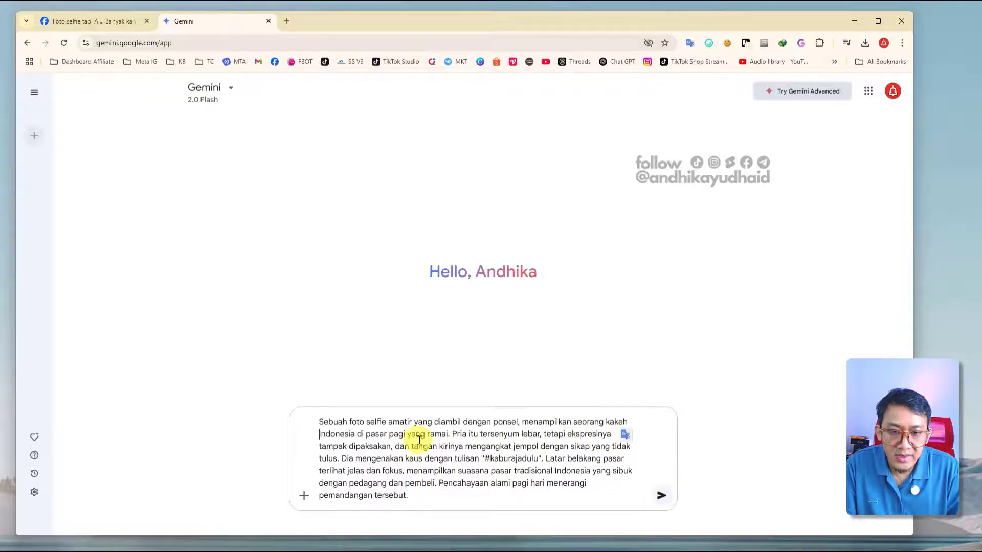
{"action": "double_click", "coordinate": [456, 432]}
{"action": "type", "text": "Kakek"}
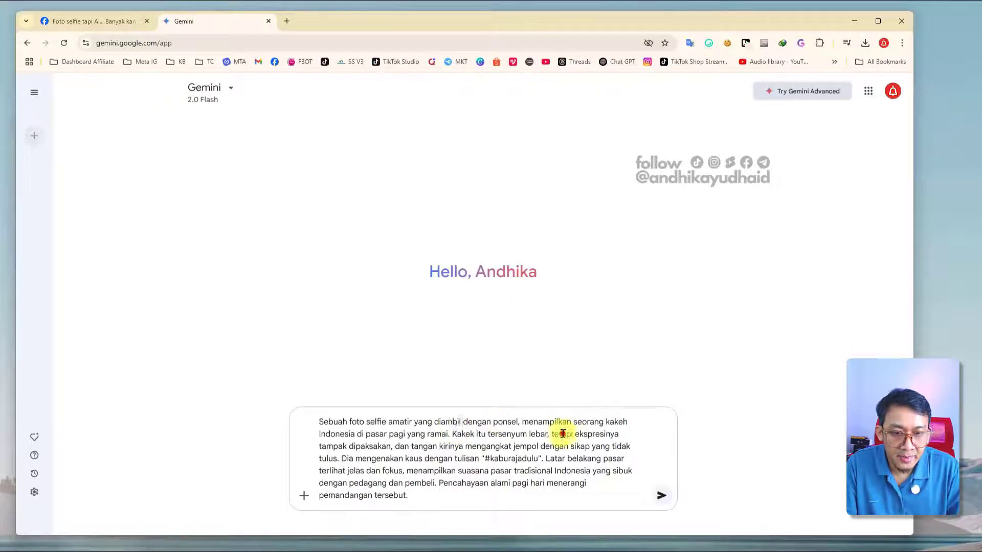
Replace "tetapi ekspresinya tampak dipaksakan" with "sangat ceria" in the prompt, and delete "tidak" before "tulus"
{"action": "left_click_drag", "start_coordinate": [552, 433], "coordinate": [388, 446]}
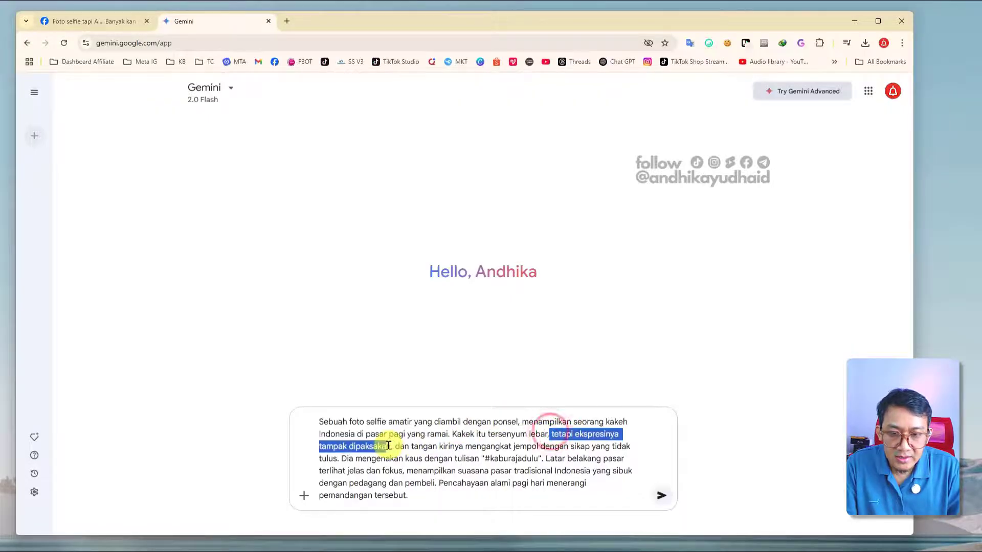
{"action": "type", "text": "sangat"}
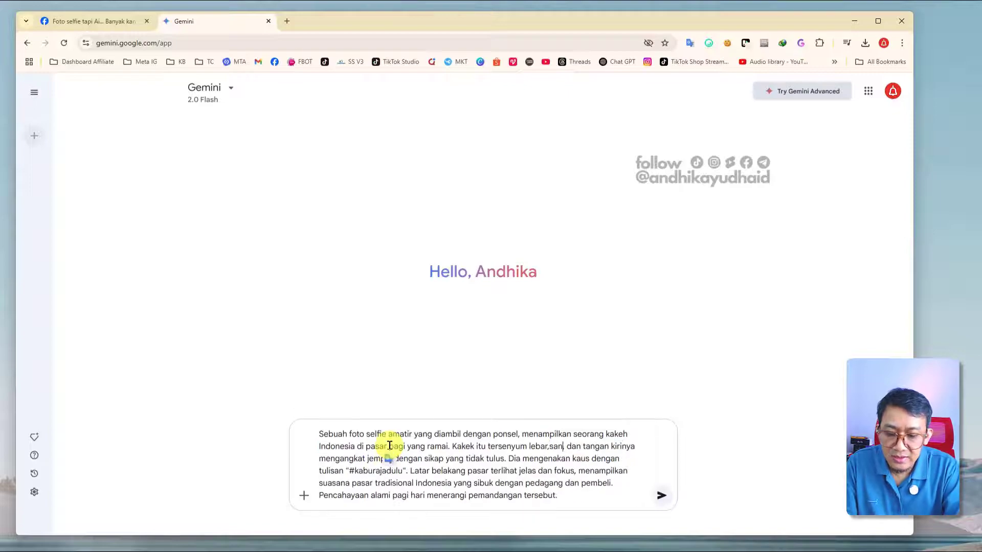
{"action": "type", "text": " ce"}
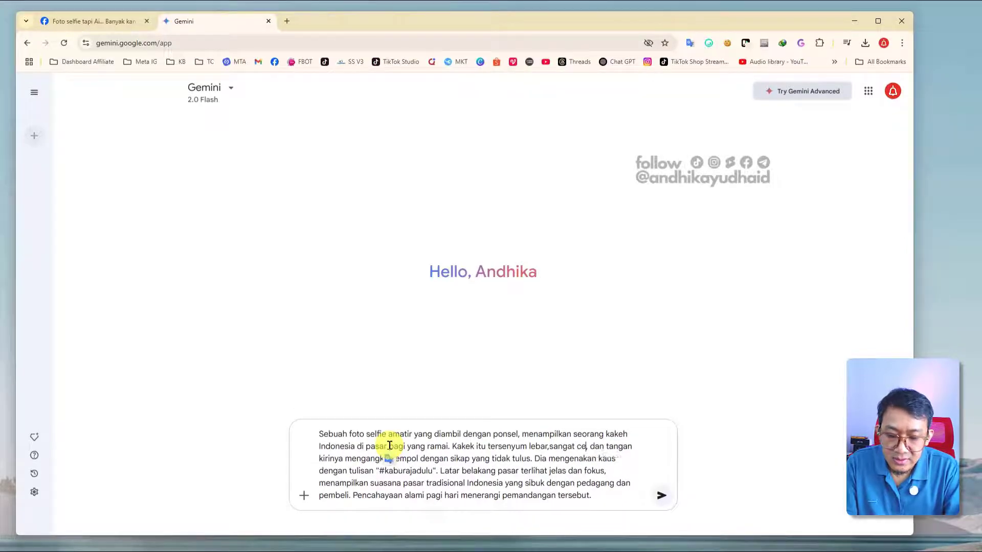
{"action": "type", "text": "ria,"}
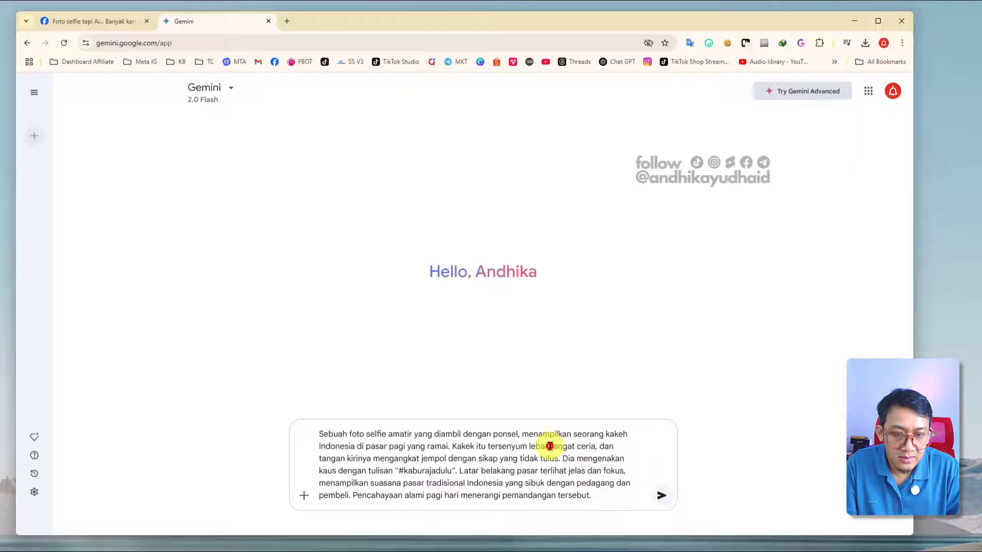
{"action": "left_click", "coordinate": [548, 446]}
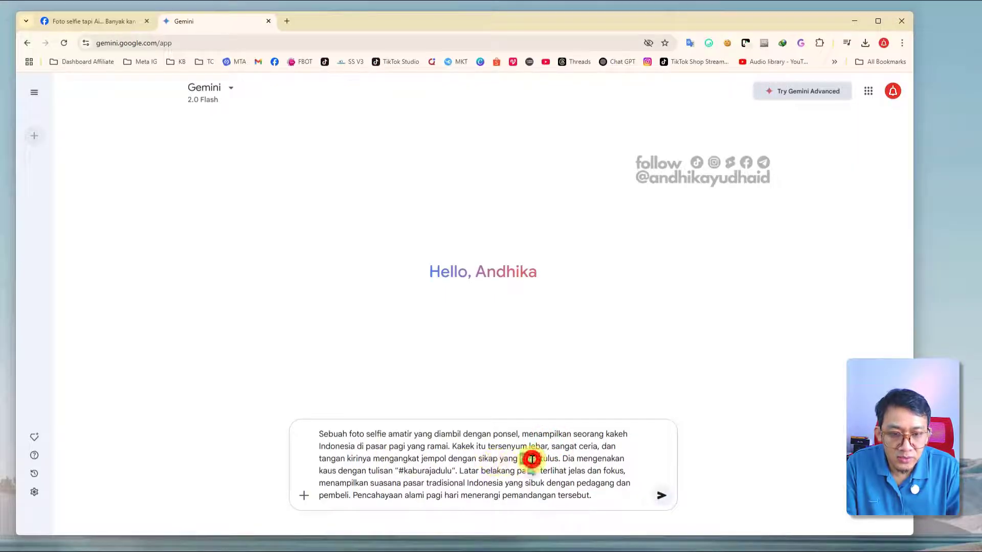
{"action": "double_click", "coordinate": [531, 458]}
{"action": "key", "text": "BackSpace"}
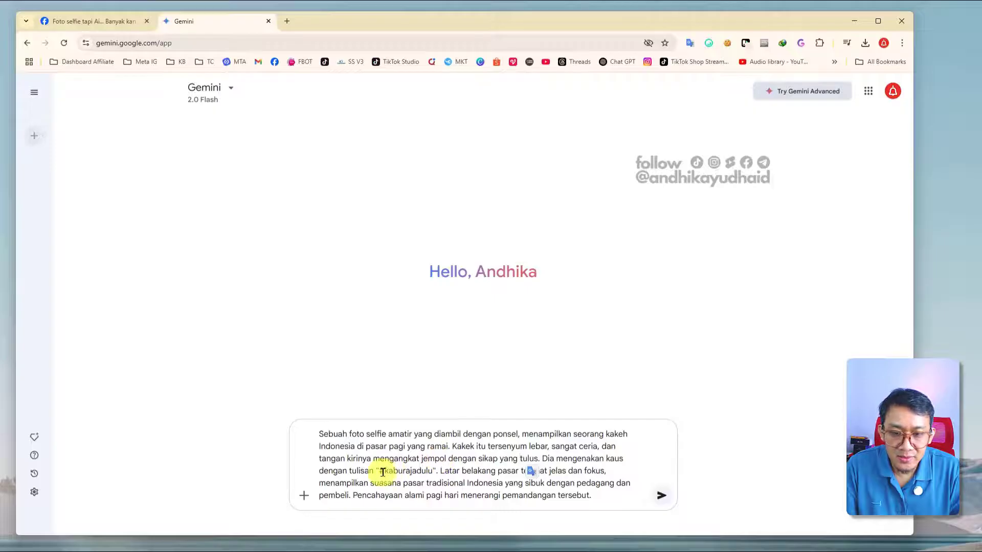
Change the T-shirt text in the prompt to "#kakekbahagia"
{"action": "left_click_drag", "start_coordinate": [383, 471], "coordinate": [433, 471]}
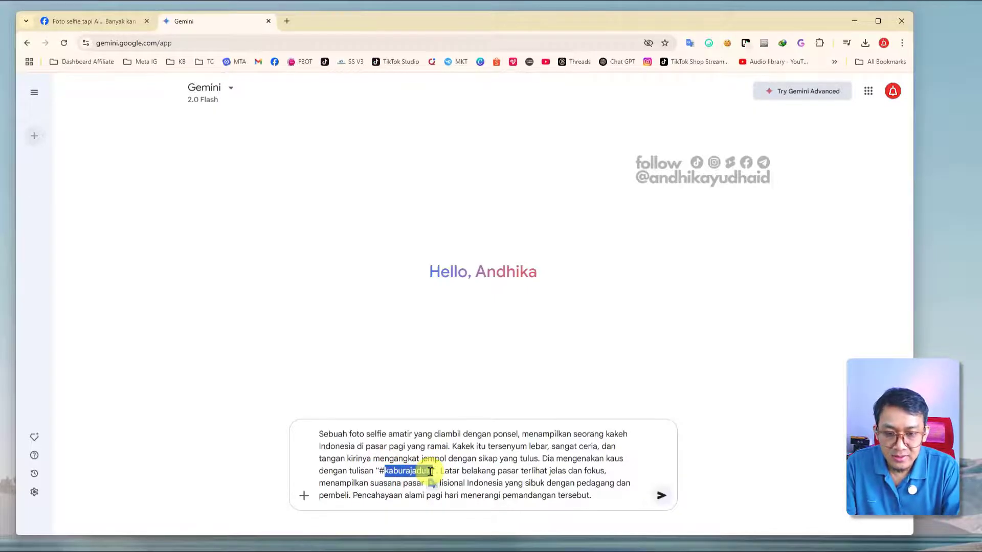
{"action": "type", "text": "kake"}
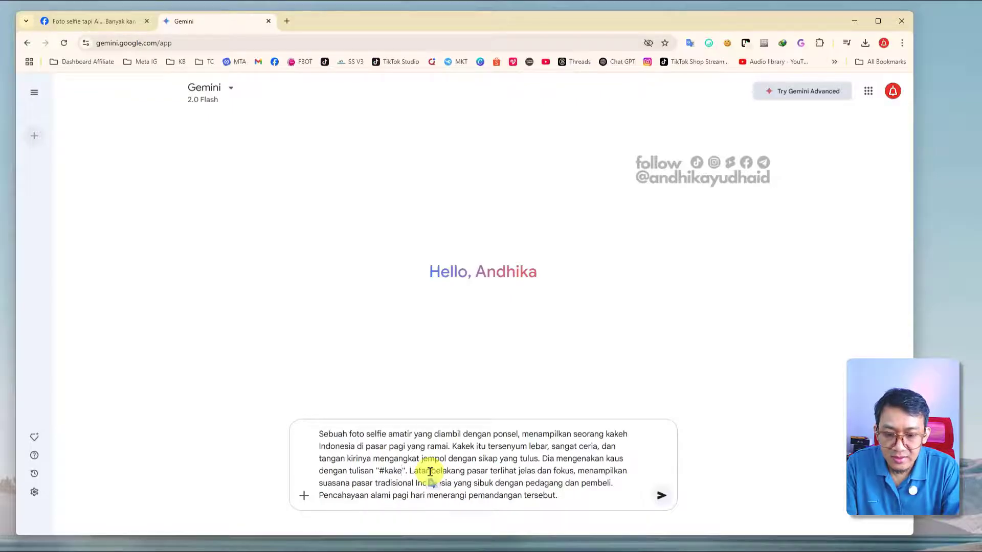
{"action": "type", "text": "kbaha"}
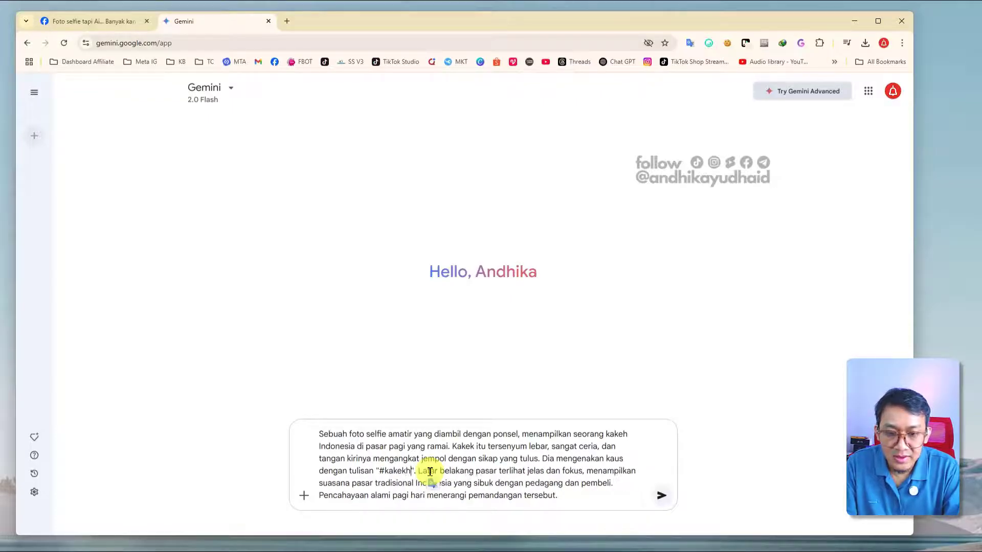
{"action": "type", "text": "gia"}
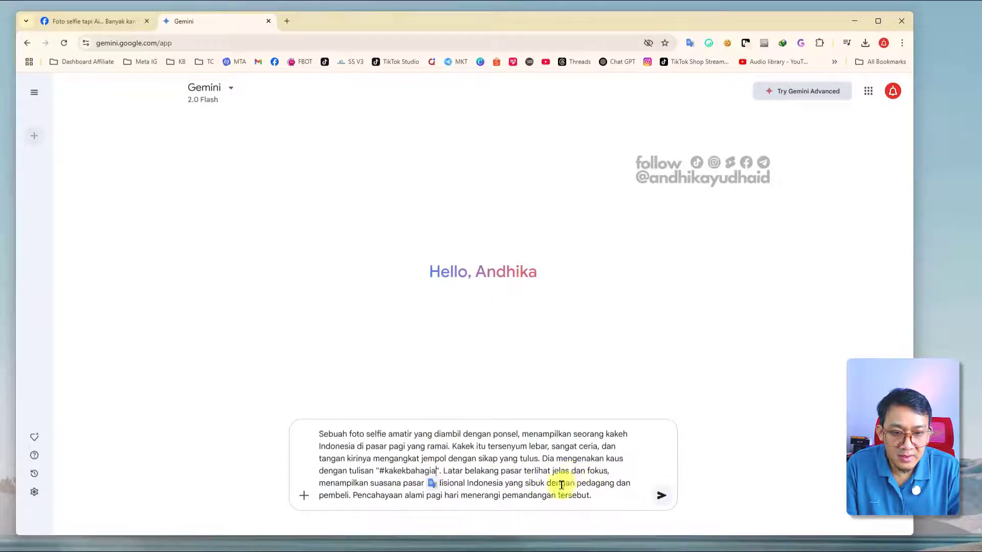
{"action": "left_click", "coordinate": [484, 483]}
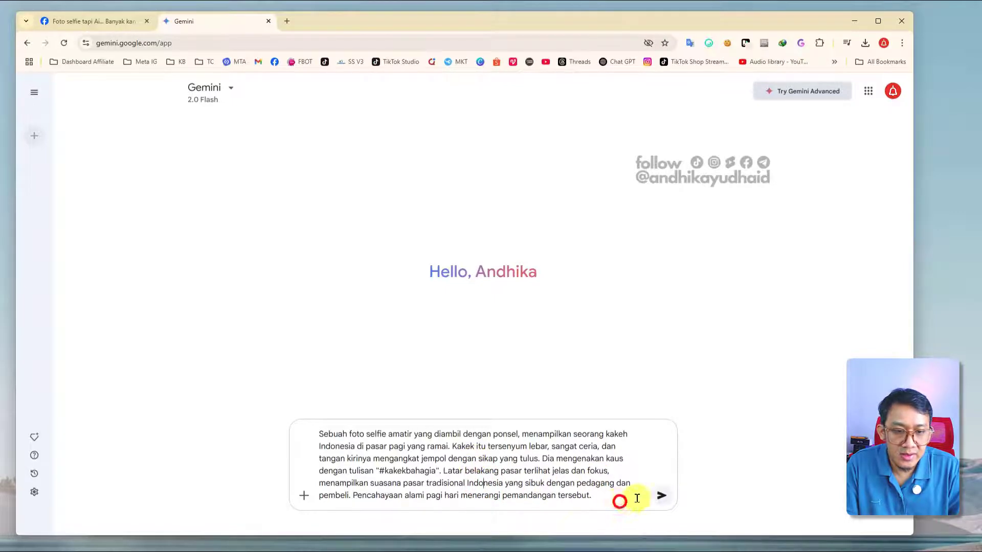
{"action": "key", "text": "BackSpace"}
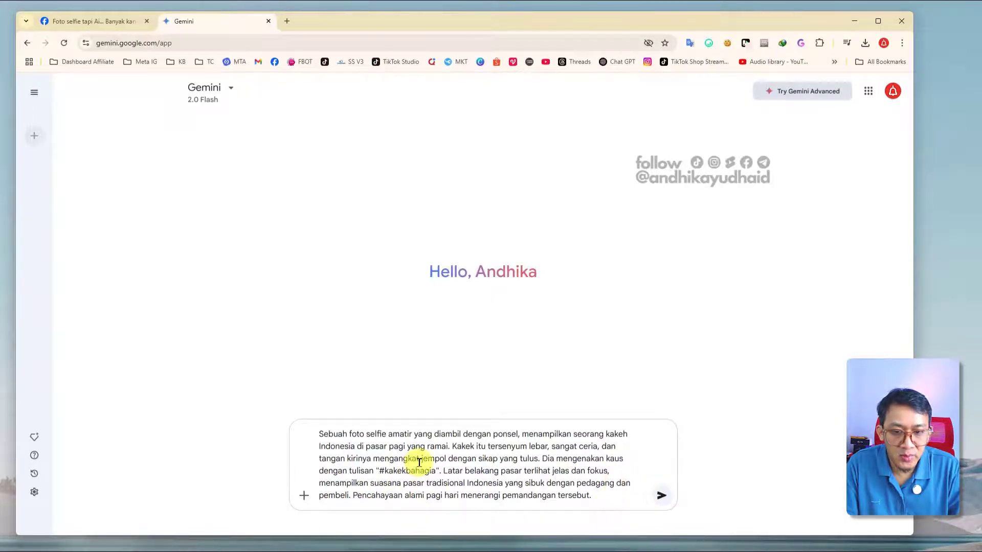
Replace "jempol" with "gelas kopi" in the prompt and submit the edited prompt
{"action": "left_click_drag", "start_coordinate": [403, 458], "coordinate": [422, 458]}
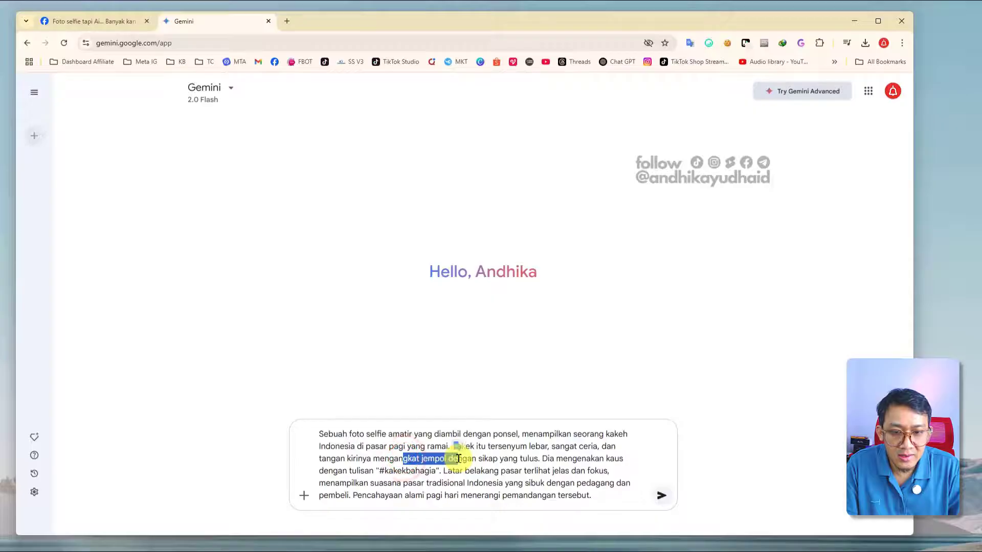
{"action": "left_click", "coordinate": [483, 483]}
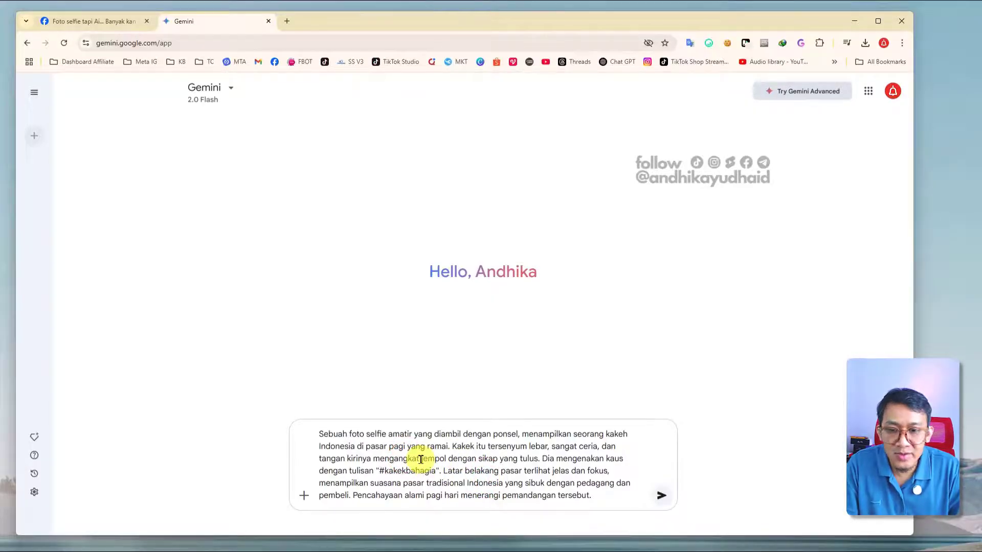
{"action": "left_click_drag", "start_coordinate": [426, 459], "coordinate": [423, 459]}
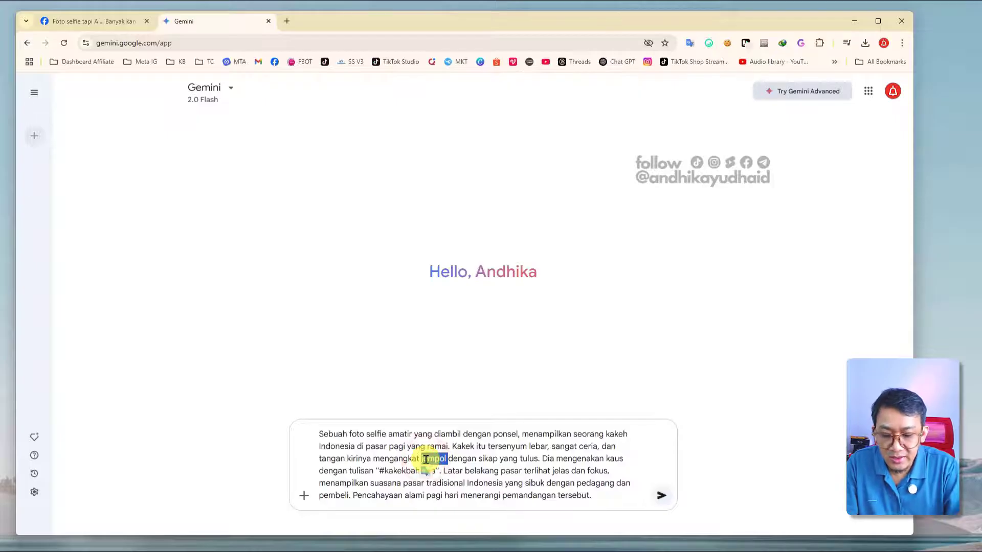
{"action": "type", "text": "g"}
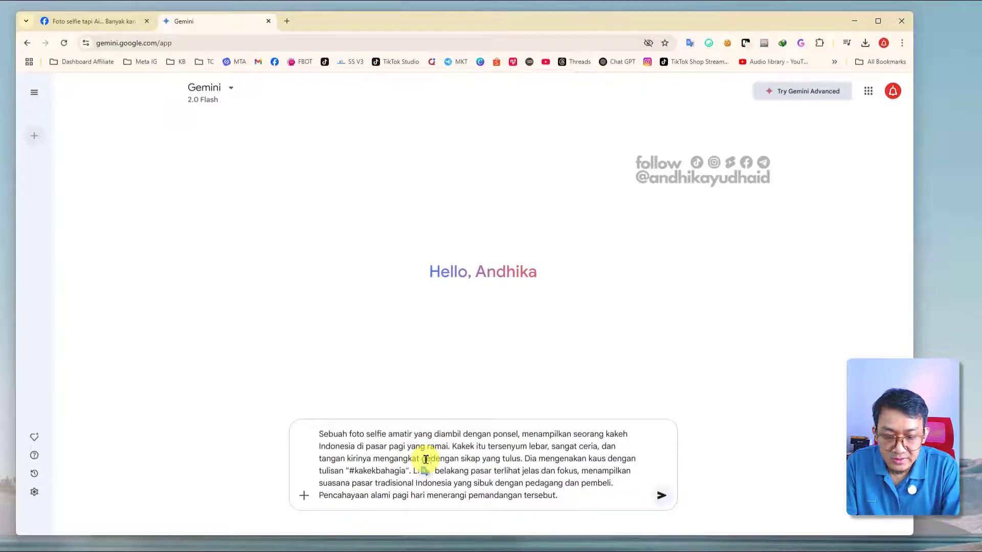
{"action": "type", "text": "elas kopi"}
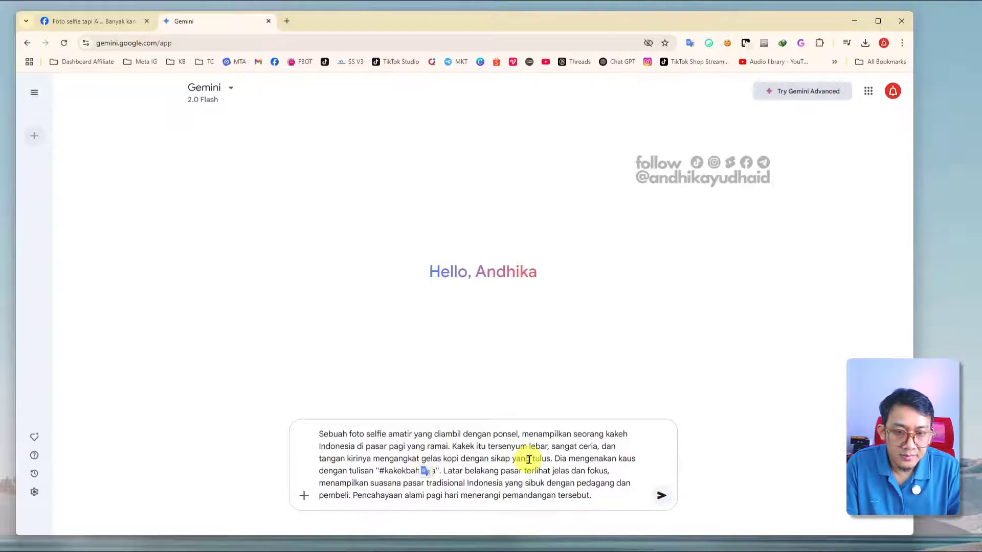
{"action": "left_click", "coordinate": [621, 497]}
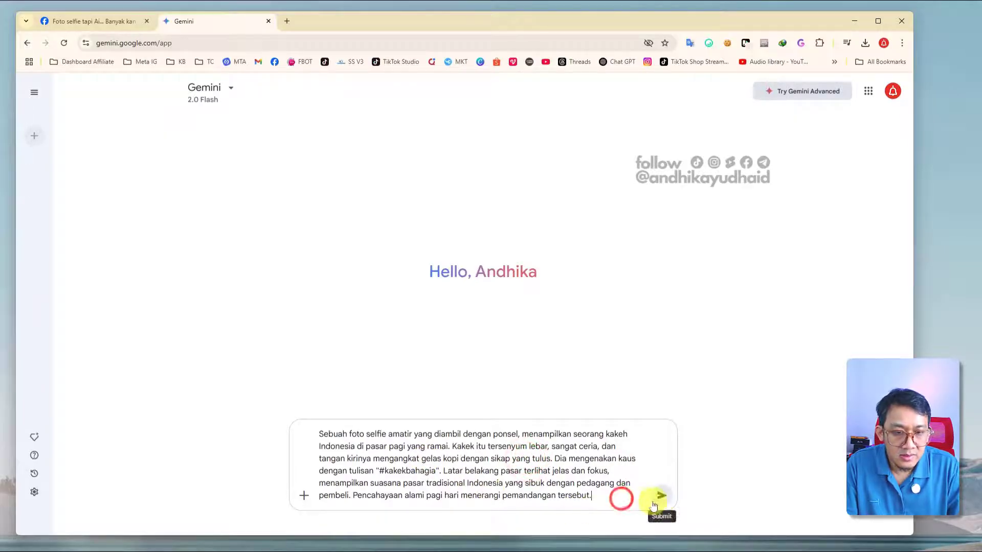
{"action": "left_click", "coordinate": [658, 501]}
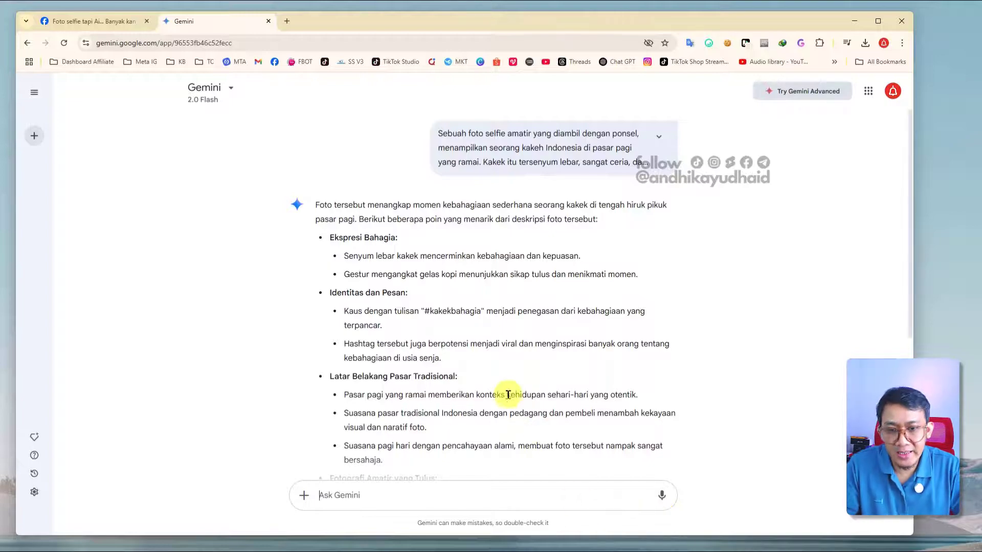
Read through Gemini's response to the submitted grandfather selfie prompt
{"action": "scroll", "coordinate": [508, 392], "scroll_direction": "down", "scroll_amount": 1}
{"action": "scroll", "coordinate": [504, 391], "scroll_direction": "up", "scroll_amount": 1}
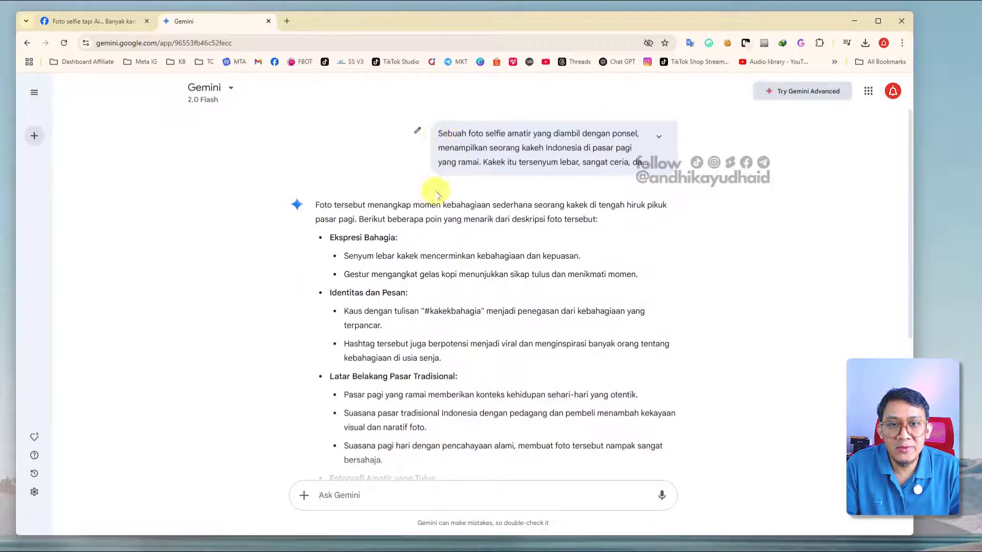
{"action": "scroll", "coordinate": [384, 377], "scroll_direction": "down", "scroll_amount": 4}
{"action": "scroll", "coordinate": [387, 398], "scroll_direction": "up", "scroll_amount": 3}
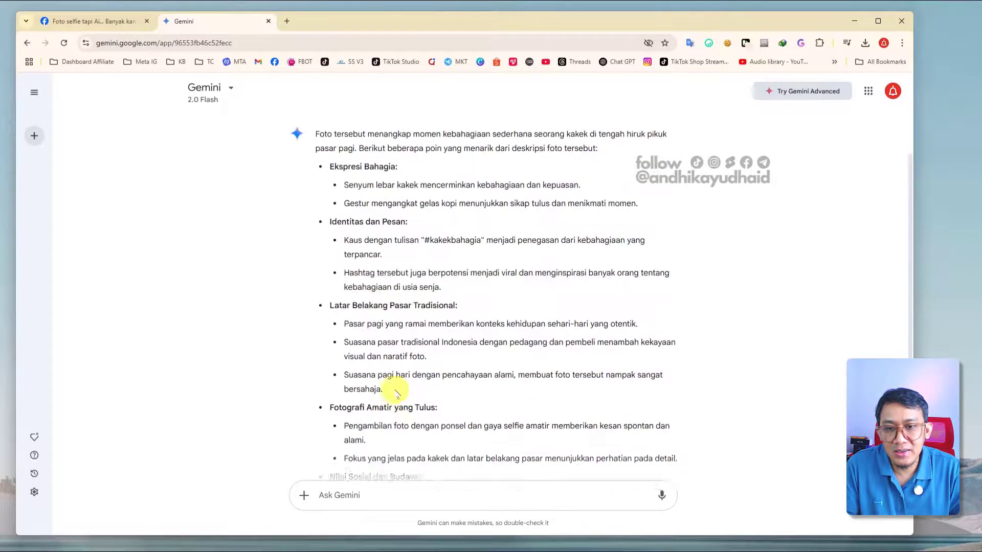
Add "Buatkan" at the start of the submitted grandfather selfie prompt, resubmit it, and review Gemini's new response
{"action": "scroll", "coordinate": [397, 392], "scroll_direction": "up", "scroll_amount": 2}
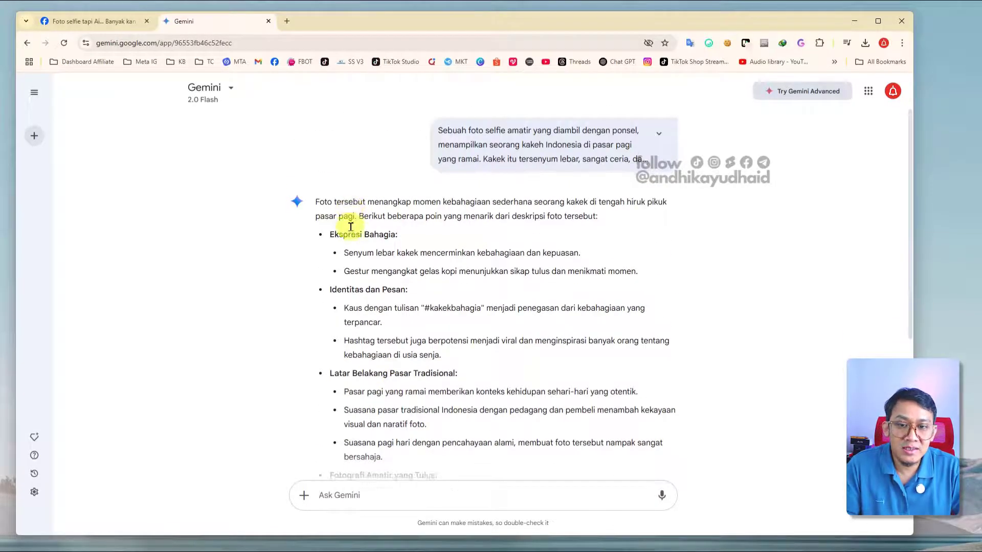
{"action": "scroll", "coordinate": [383, 325], "scroll_direction": "down", "scroll_amount": 5}
{"action": "scroll", "coordinate": [372, 314], "scroll_direction": "up", "scroll_amount": 5}
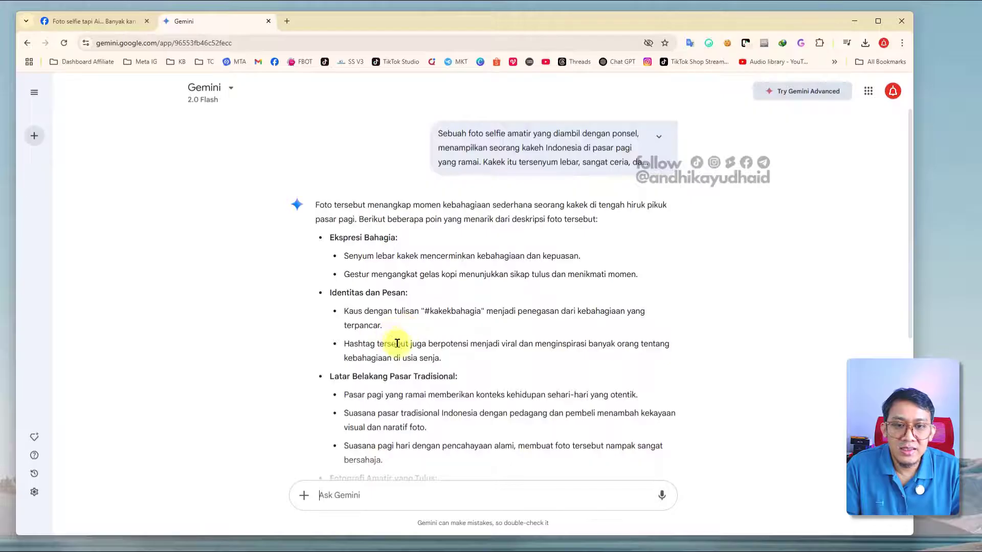
{"action": "left_click", "coordinate": [659, 139]}
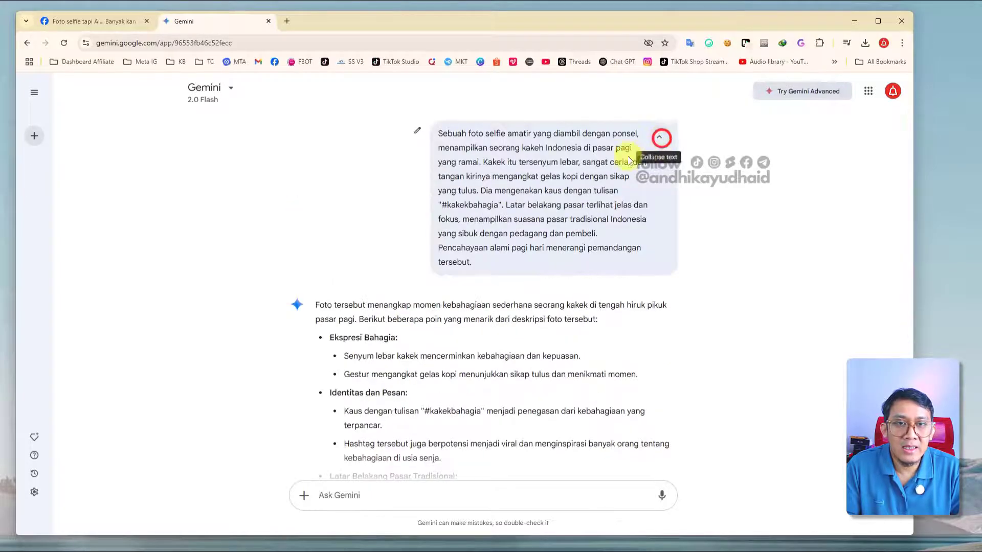
{"action": "left_click", "coordinate": [417, 131]}
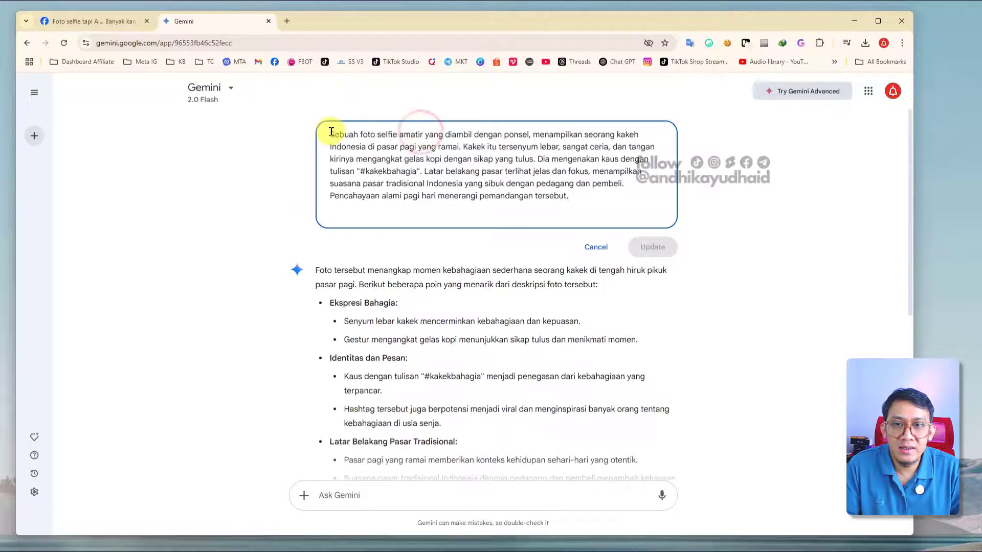
{"action": "type", "text": "By"}
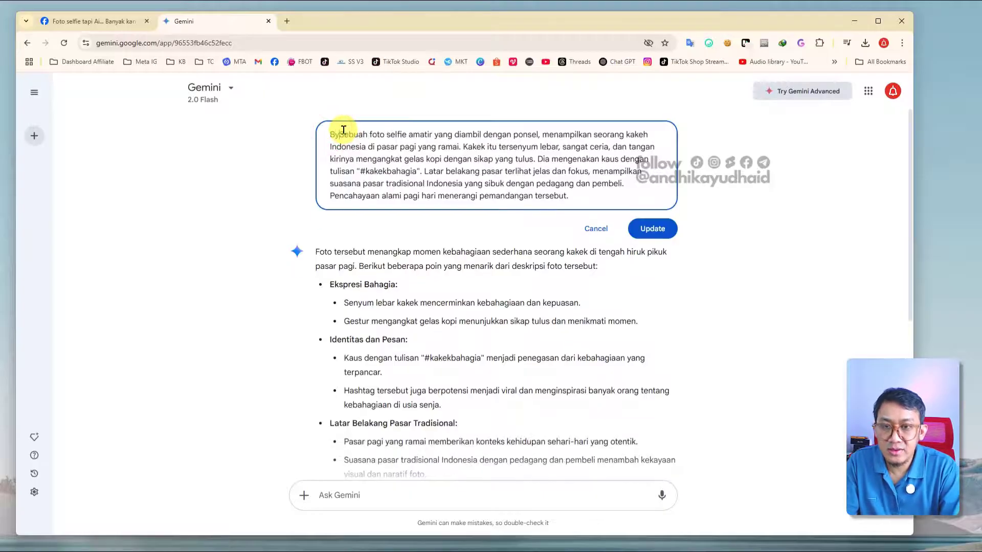
{"action": "key", "text": "BackSpace"}
{"action": "type", "text": "uatkan"}
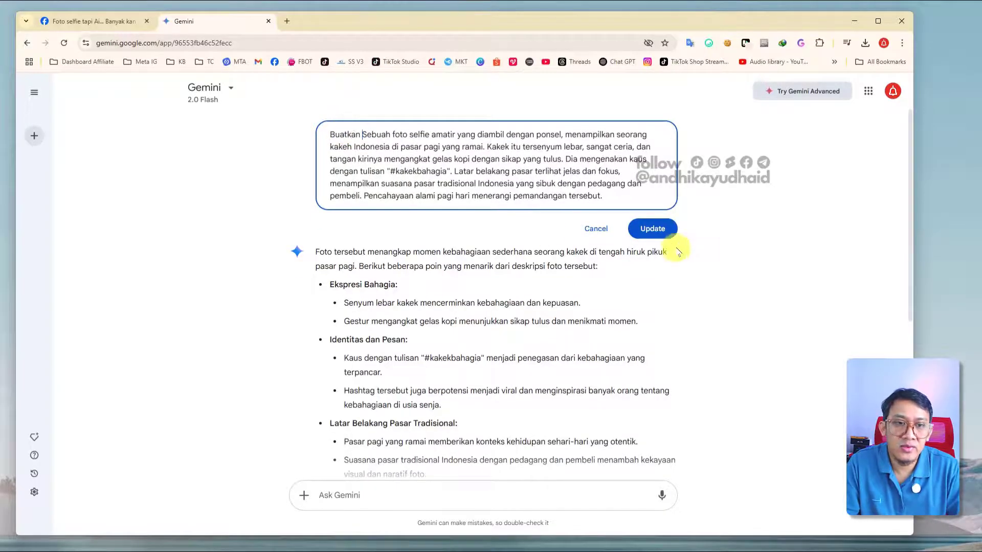
{"action": "left_click", "coordinate": [653, 228]}
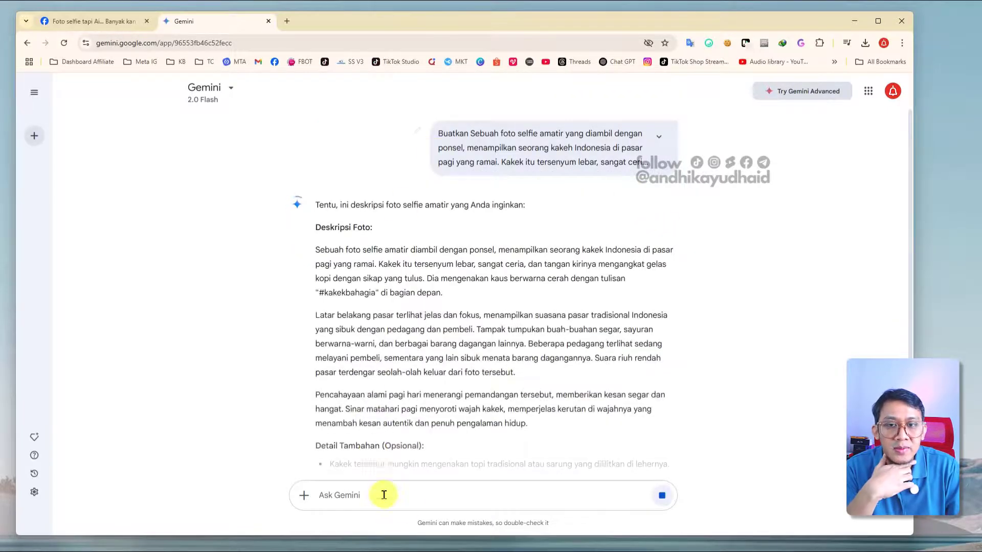
{"action": "scroll", "coordinate": [409, 435], "scroll_direction": "down", "scroll_amount": 3}
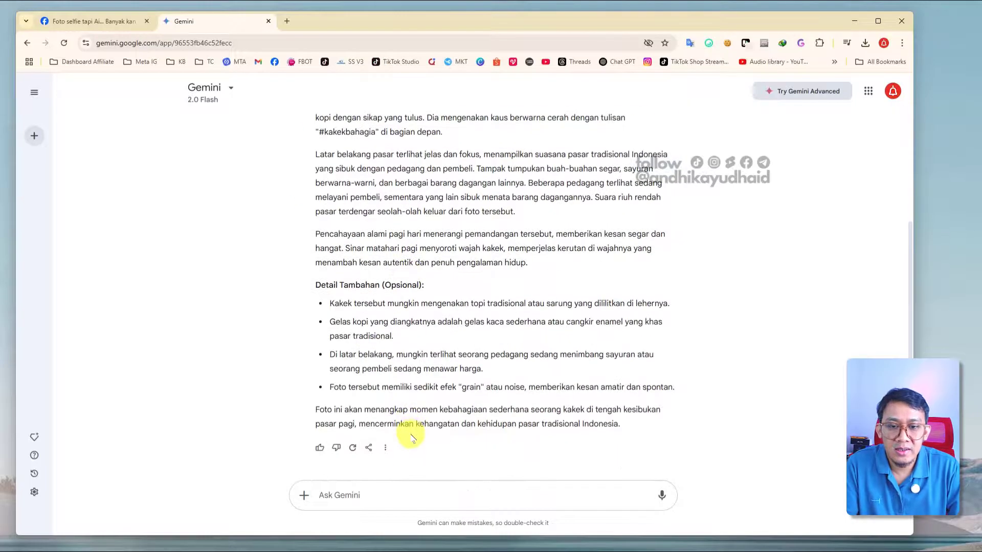
{"action": "scroll", "coordinate": [461, 278], "scroll_direction": "up", "scroll_amount": 3}
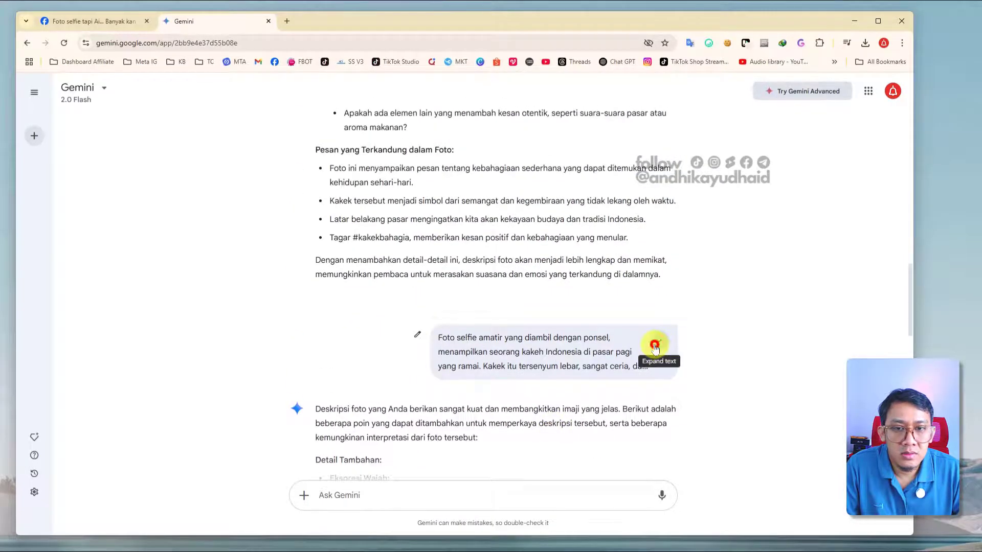
Start a new chat and enter the grandfather market selfie prompt, beginning with "Gambar foto selfie amatir yang diambil dengan ponsel"
{"action": "left_click", "coordinate": [654, 348]}
{"action": "left_click", "coordinate": [30, 133]}
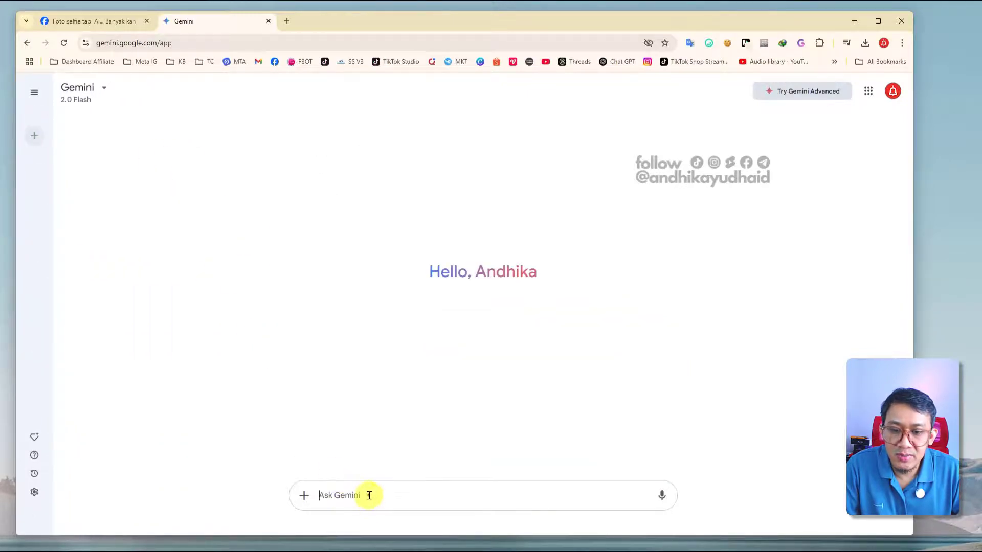
{"action": "left_click", "coordinate": [368, 495]}
{"action": "type", "text": "Gambar foto selfie amatir yang diambil dengan ponsel, menampilkan seorang kakeh Indonesia di pasar pagi yang ramai. Kakek itu tersenyum lebar, sangat ceria, dan tangan kirinya mengangkat gelas kopi dengan sikap yang tulus. Dia mengenakan kaus dengan tulisan \"#kakekbahagia\". Latar belakang pasar terlihat jelas dan fokus, menampilkan suasana pasar tradisional Indonesia yang sibuk dengan pedagang dan pembeli. Pencahayaan alami pagi hari menerangi pemandangan tersebut"}
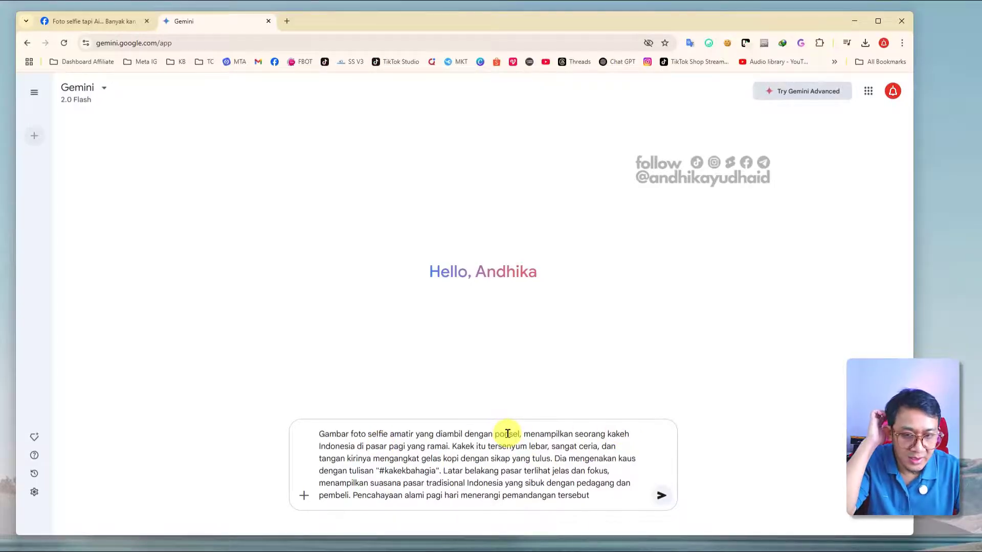
Correct "kakeh" to "kakek" in the prompt and submit it
{"action": "left_click", "coordinate": [624, 435]}
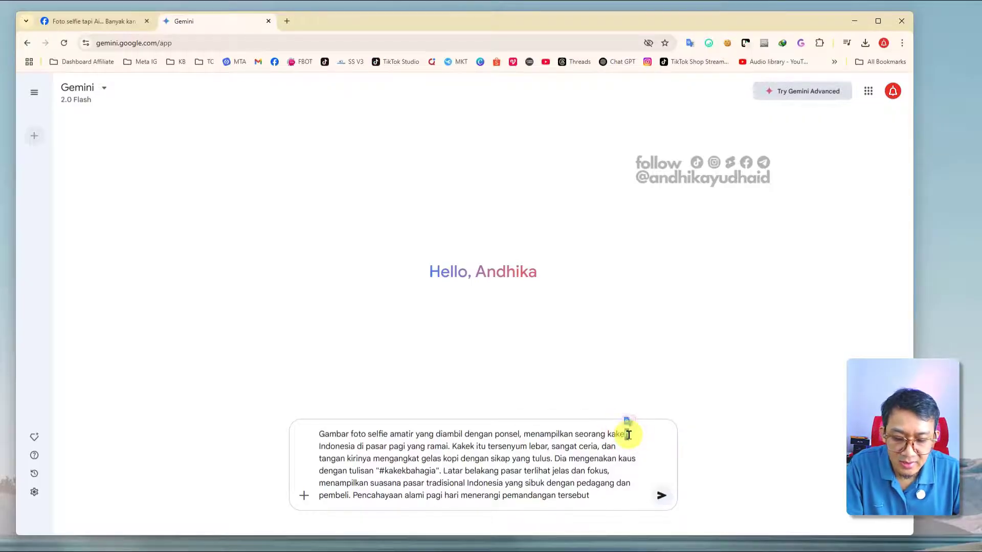
{"action": "left_click", "coordinate": [589, 458]}
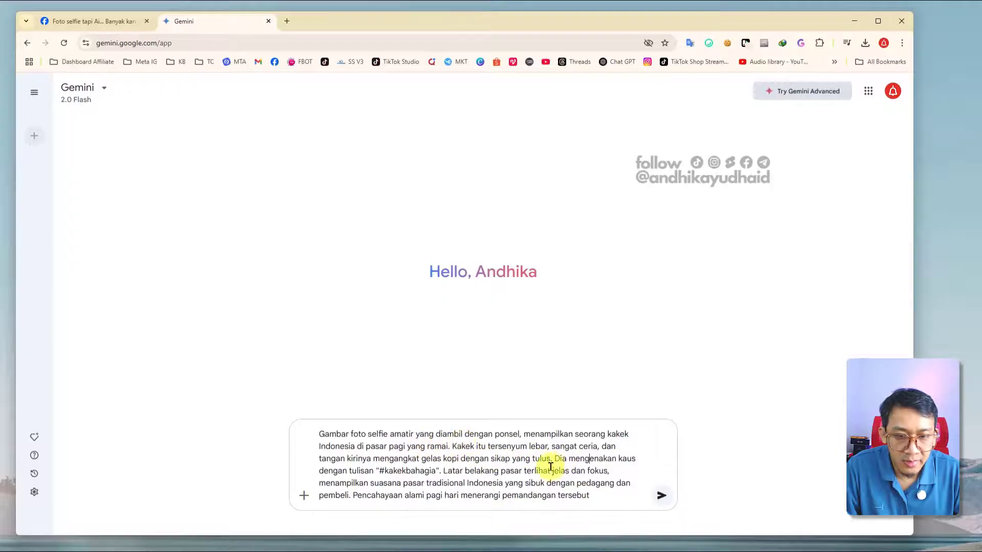
{"action": "left_click", "coordinate": [664, 495]}
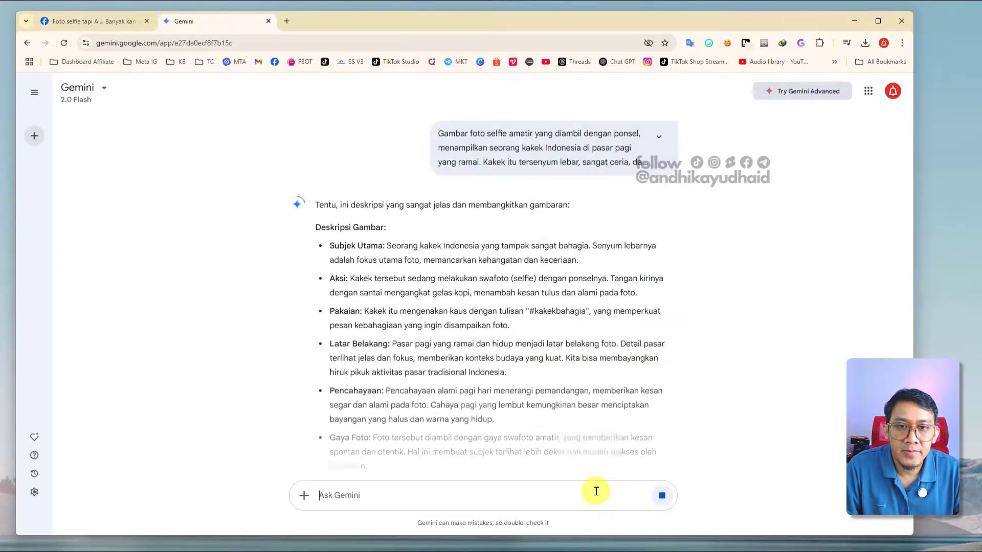
Enter the selfie prompt again with "Foto" replacing the opening "Gambar foto" and "kakeh" corrected to "kakek", and submit it
{"action": "type", "text": "Gambar foto selfie amatir yang diambil dengan ponsel, menampilkan seorang kakek Indonesia di pasar pagi yang ramai. Kakek itu tersenyum lebar, sangat ceria, dan tangan kirinya mengangkat gelas kopi dengan sikap yang tulus. Dia mengenakan kaus dengan tulisan \"#kakekbahagia\". Latar belakang pasar terlihat jelas dan fokus, menampilkan suasana pasar tradisional Indonesia yang sibuk dengan pedagang dan pembeli. Pencahayaan alami pagi hari menerangi pemandangan tersebut"}
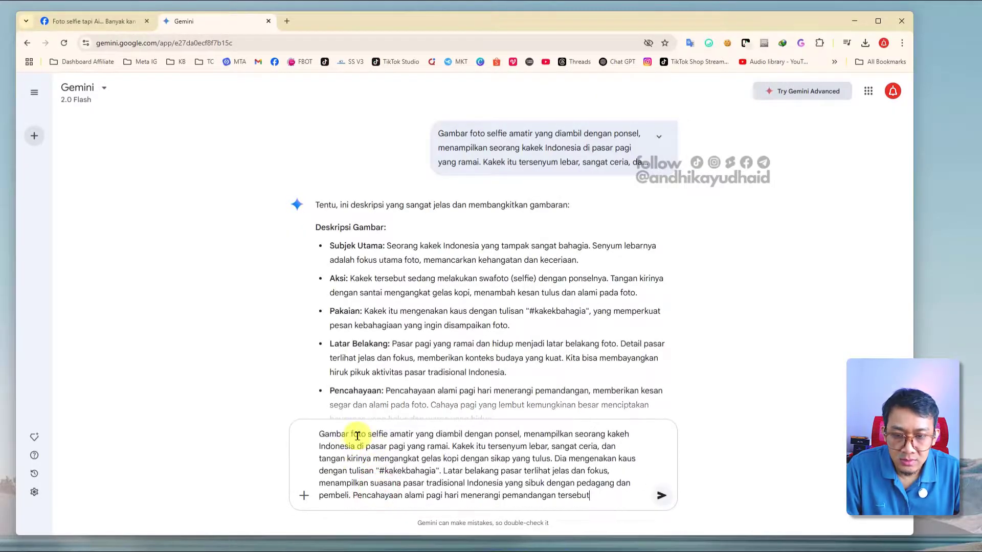
{"action": "double_click", "coordinate": [347, 435]}
{"action": "key", "text": "BackSpace"}
{"action": "key", "text": "Delete"}
{"action": "type", "text": "F"}
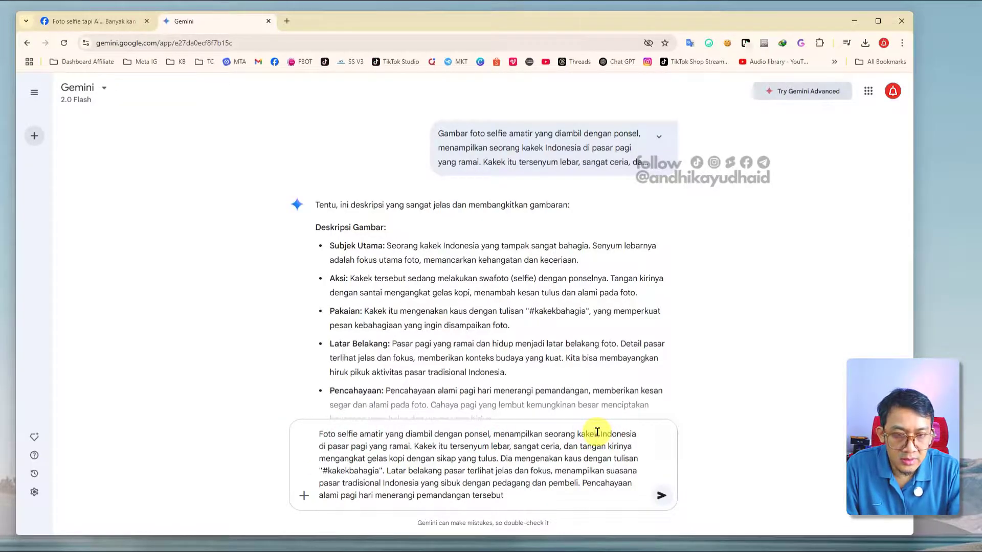
{"action": "key", "text": "Return"}
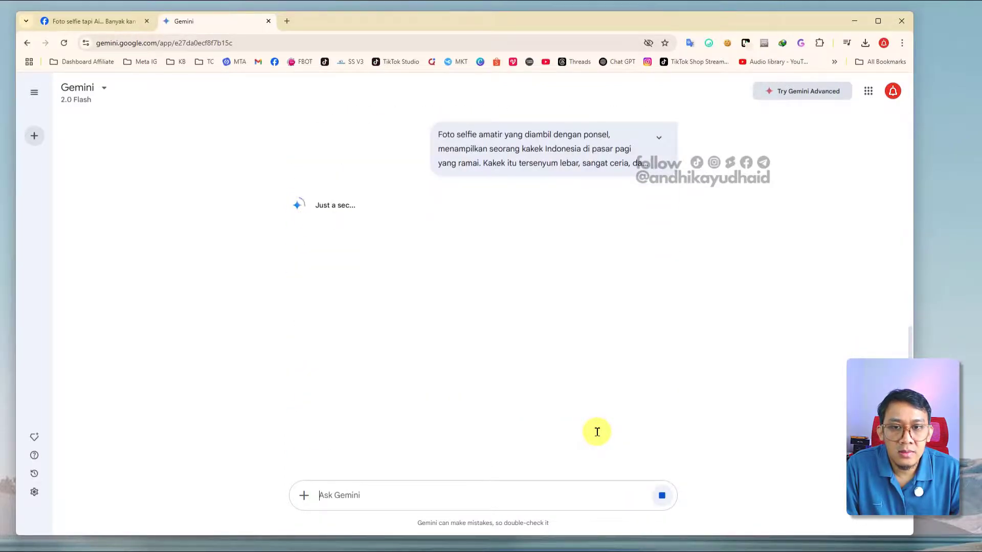
Copy the full text of the last submitted prompt and paste it into a new message
{"action": "left_click", "coordinate": [532, 498]}
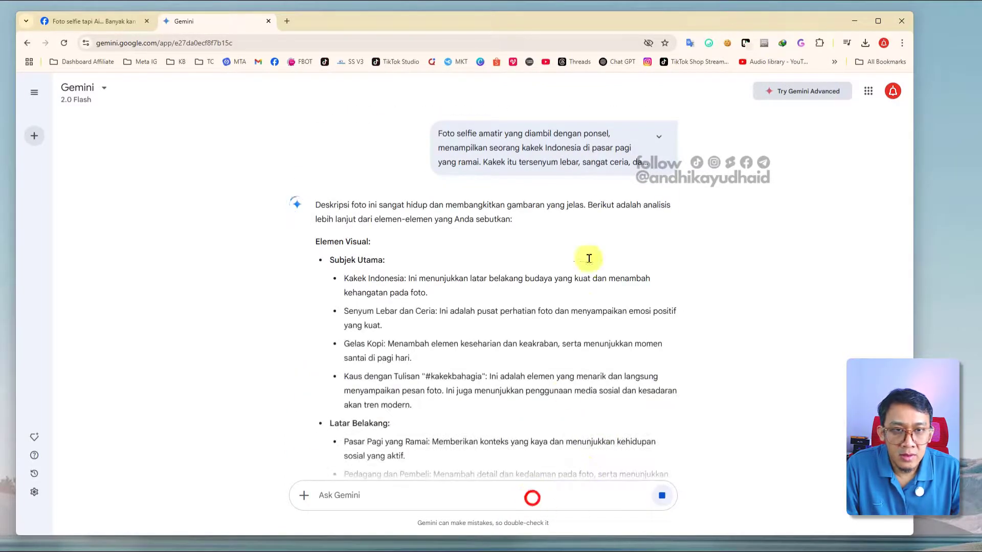
{"action": "left_click", "coordinate": [659, 136]}
{"action": "left_click_drag", "start_coordinate": [510, 256], "coordinate": [437, 138]}
{"action": "key", "text": "ctrl+c"}
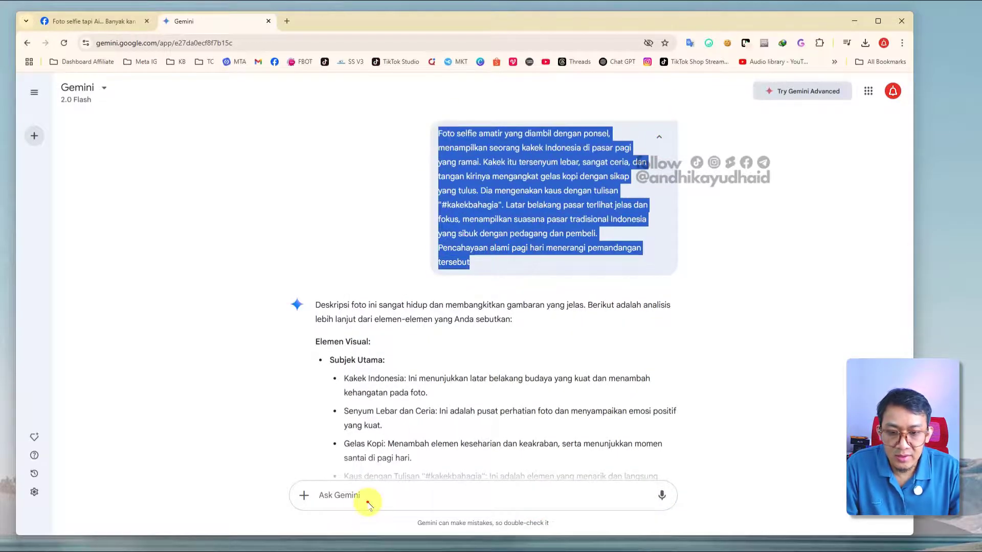
{"action": "left_click", "coordinate": [368, 500]}
{"action": "key", "text": "ctrl+v"}
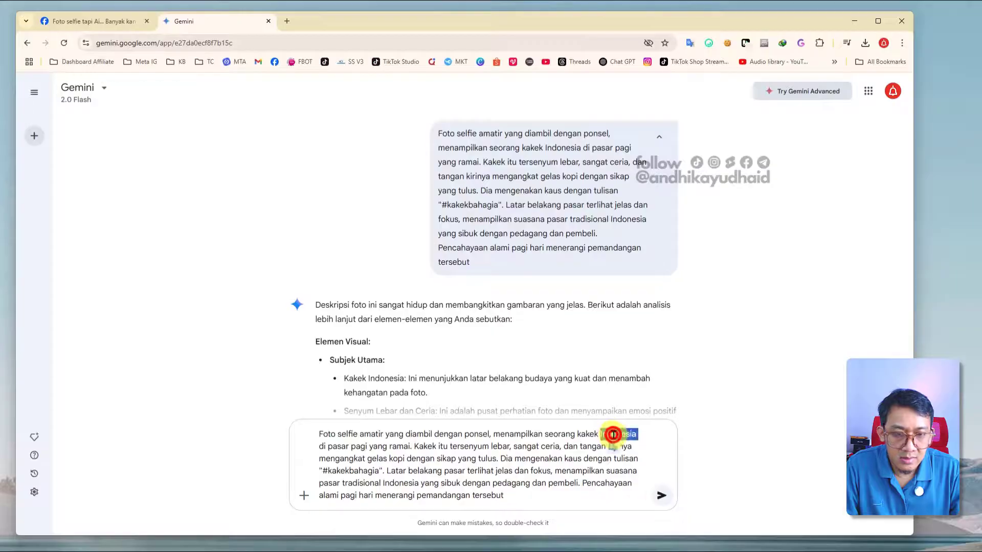
Remove "Indonesia" after "seorang kakek", add ", lokasi di Indonesia" after "pasar pagi yang ramai", and submit the prompt
{"action": "key", "text": "BackSpace"}
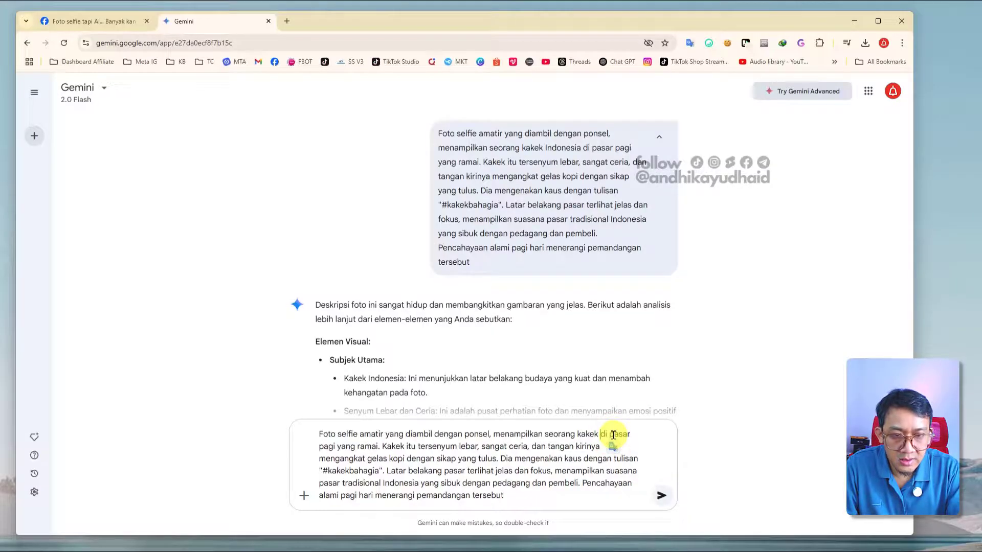
{"action": "left_click", "coordinate": [377, 446]}
{"action": "key", "text": "Delete"}
{"action": "type", "text": ", loka"}
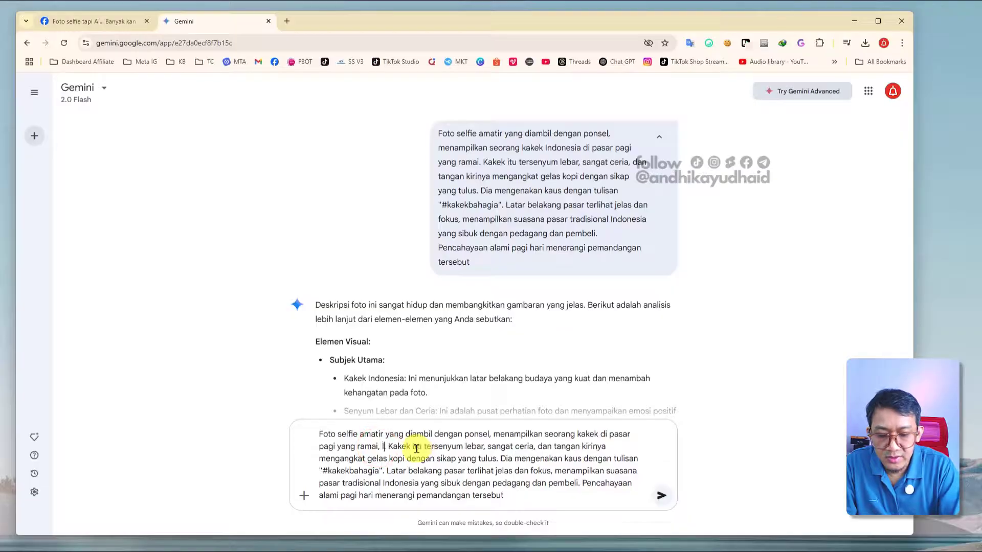
{"action": "type", "text": "si di Indon"}
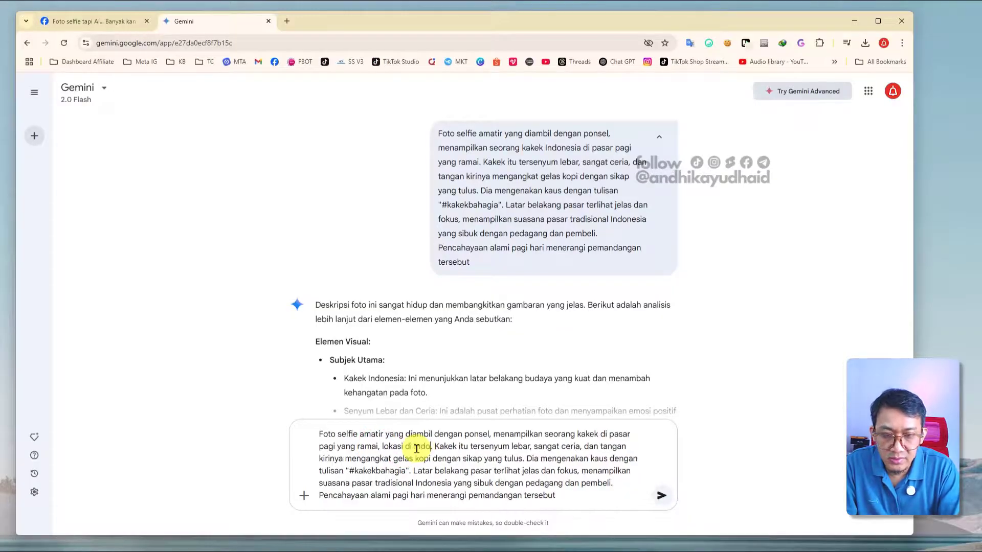
{"action": "type", "text": "esi"}
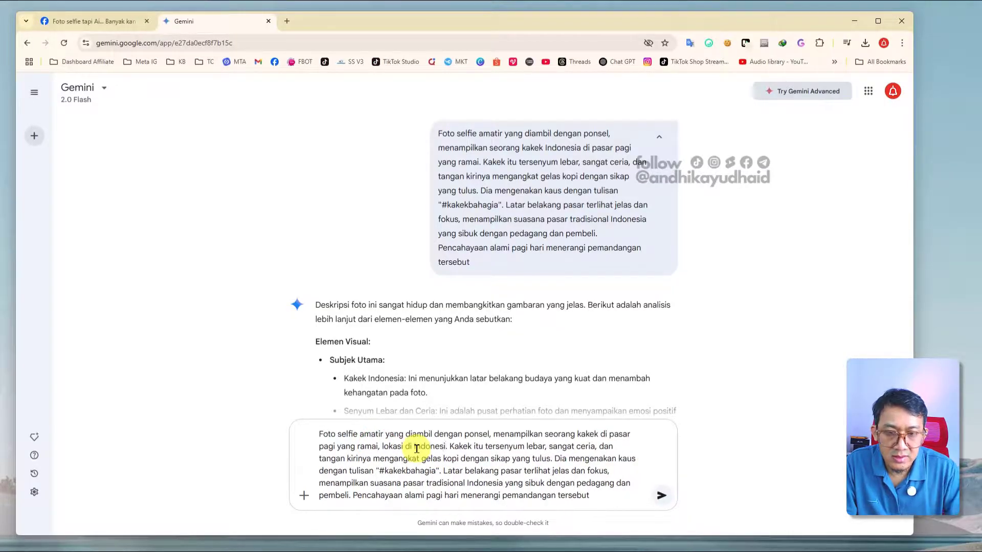
{"action": "type", "text": "a."}
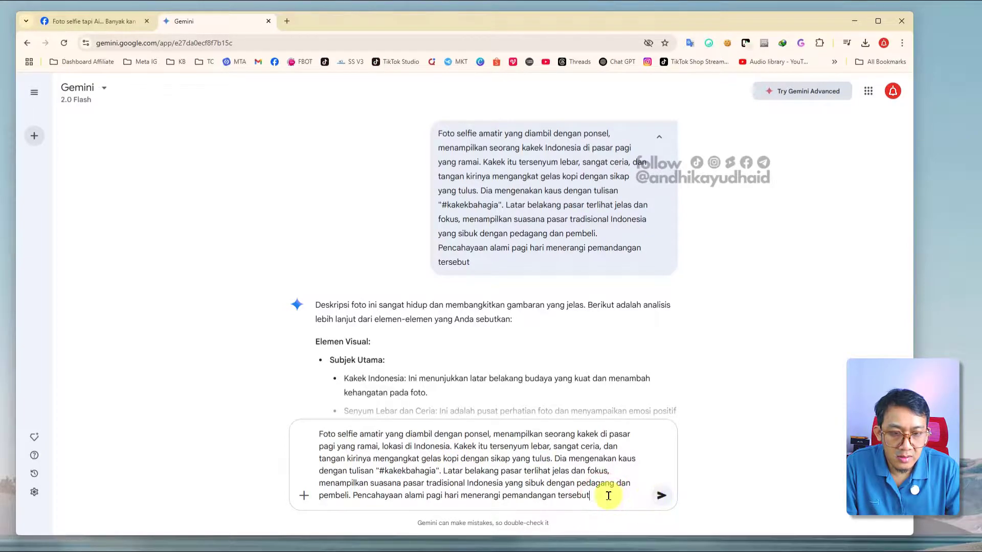
{"action": "key", "text": "Return"}
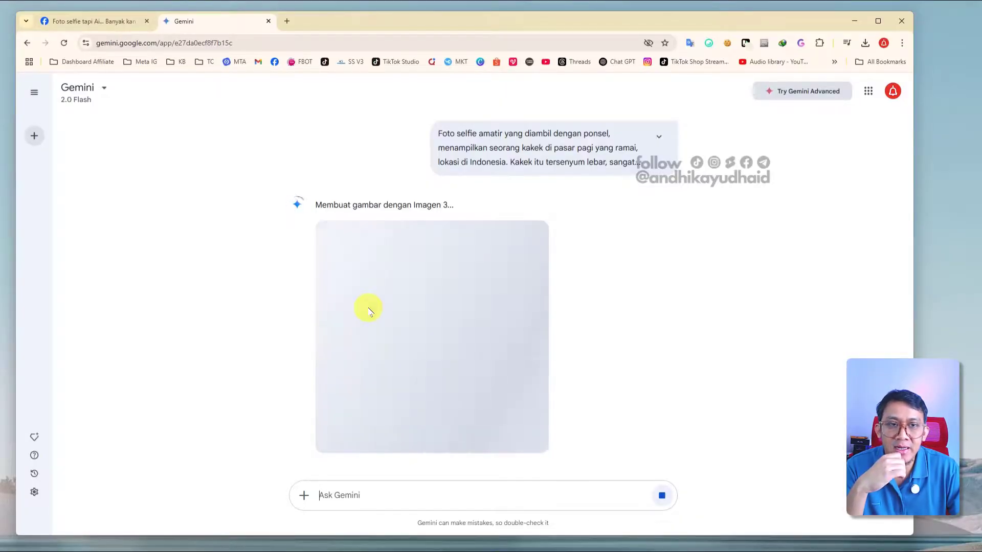
Open the generated grandfather selfie in the enlarged view and download it
{"action": "scroll", "coordinate": [368, 309], "scroll_direction": "up", "scroll_amount": 4}
{"action": "scroll", "coordinate": [368, 309], "scroll_direction": "down", "scroll_amount": 4}
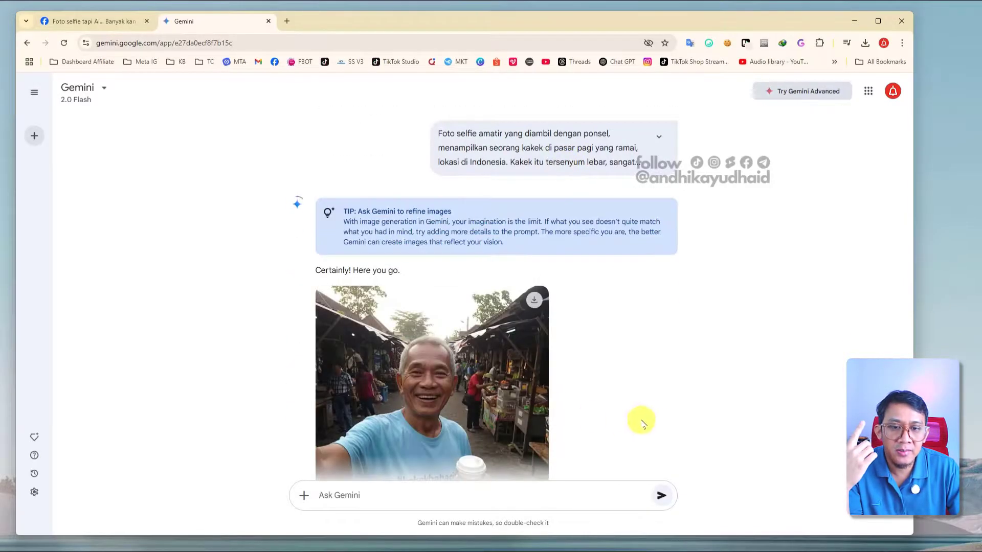
{"action": "scroll", "coordinate": [588, 403], "scroll_direction": "down", "scroll_amount": 2}
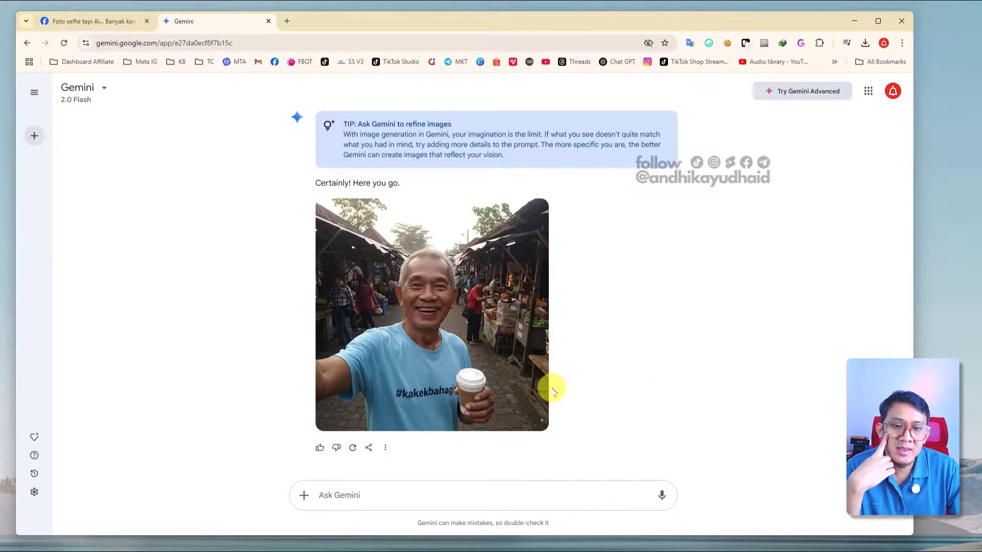
{"action": "left_click", "coordinate": [421, 365]}
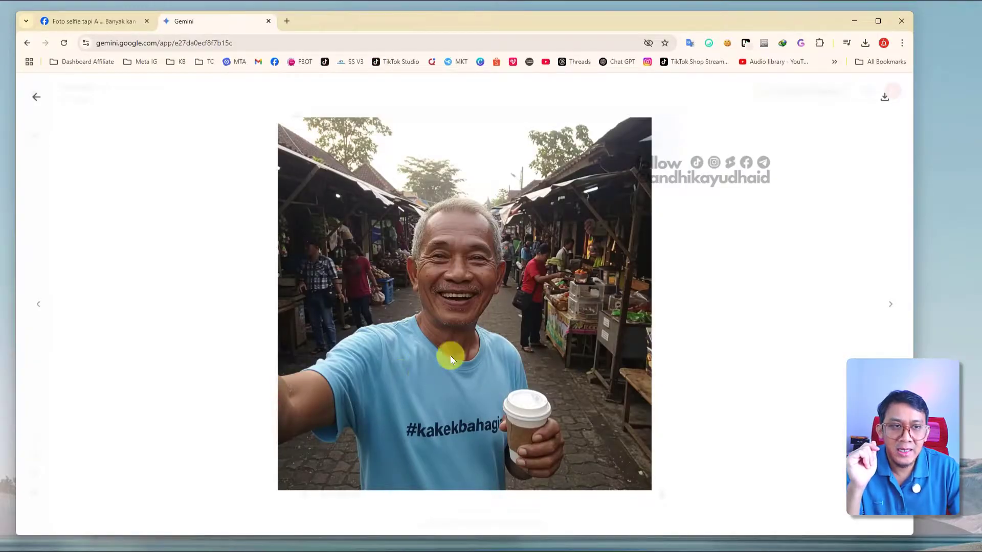
{"action": "left_click", "coordinate": [880, 100]}
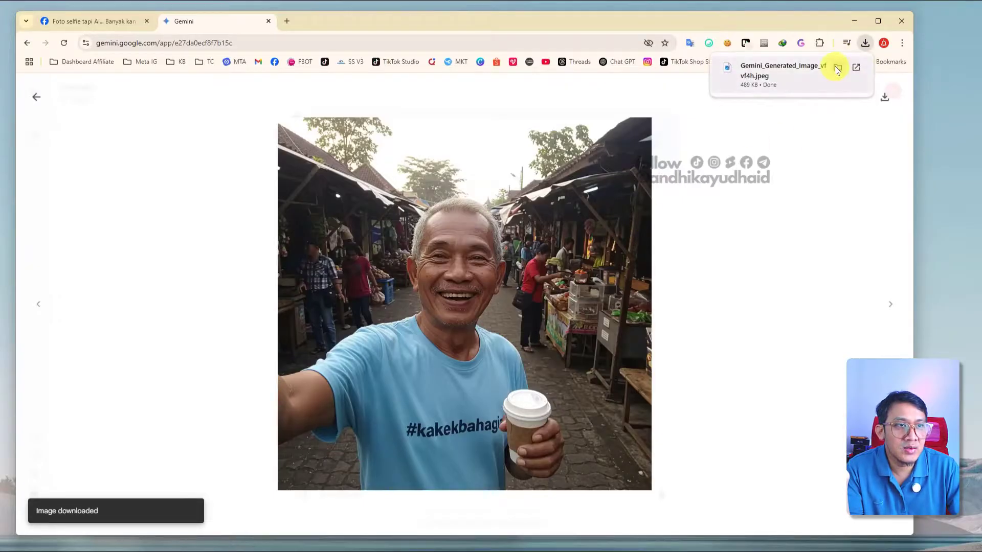
Open the downloaded selfie in the image viewer and examine the people and market stalls in the background up close
{"action": "left_click", "coordinate": [760, 93]}
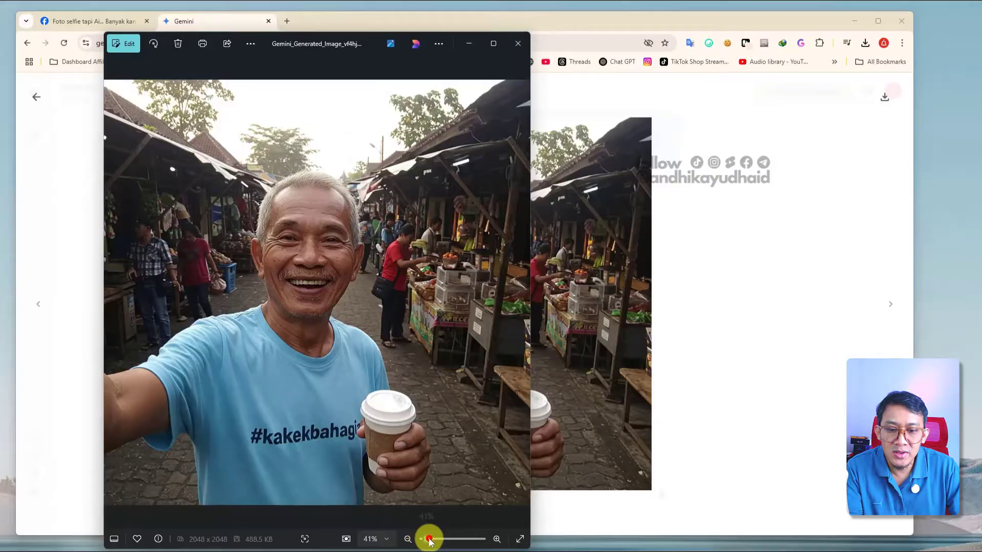
{"action": "mouse_move", "coordinate": [429, 541]}
{"action": "left_mouse_down"}
{"action": "mouse_move", "coordinate": [450, 539]}
{"action": "mouse_move", "coordinate": [421, 539]}
{"action": "mouse_move", "coordinate": [433, 539]}
{"action": "left_mouse_up"}
{"action": "left_click_drag", "start_coordinate": [422, 263], "coordinate": [383, 369]}
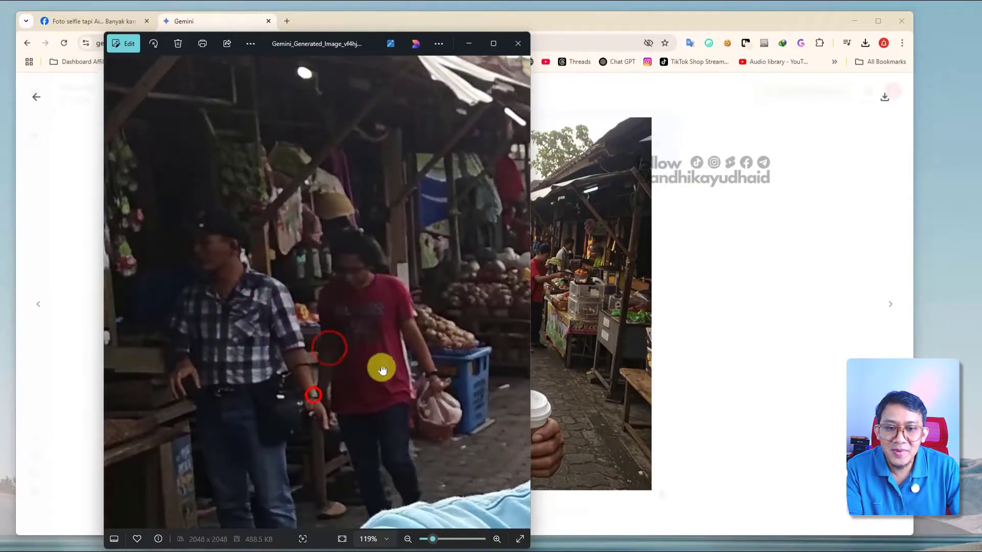
{"action": "left_click_drag", "start_coordinate": [434, 540], "coordinate": [427, 542]}
{"action": "left_click", "coordinate": [496, 539]}
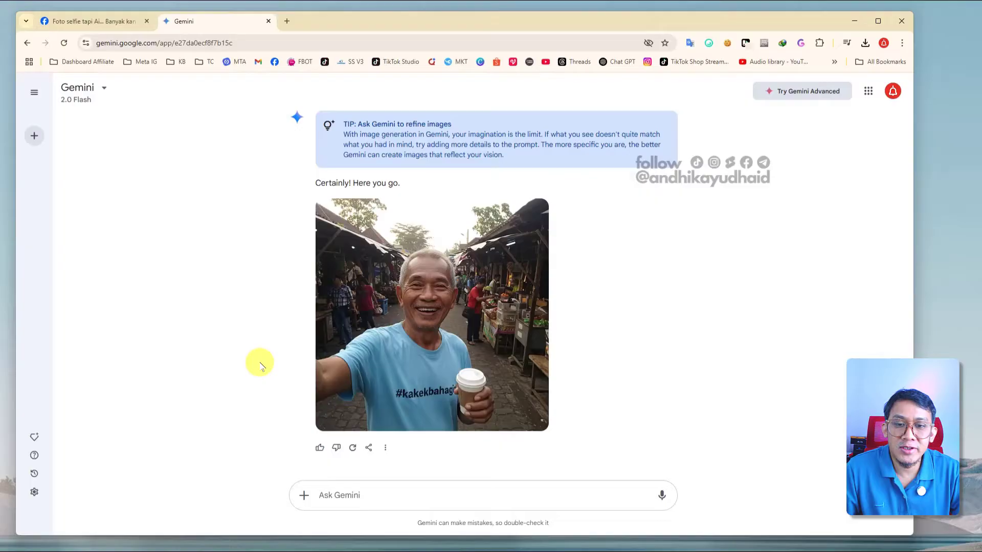
View the generated grandfather selfie enlarged again in the Gemini chat
{"action": "mouse_move", "coordinate": [401, 366]}
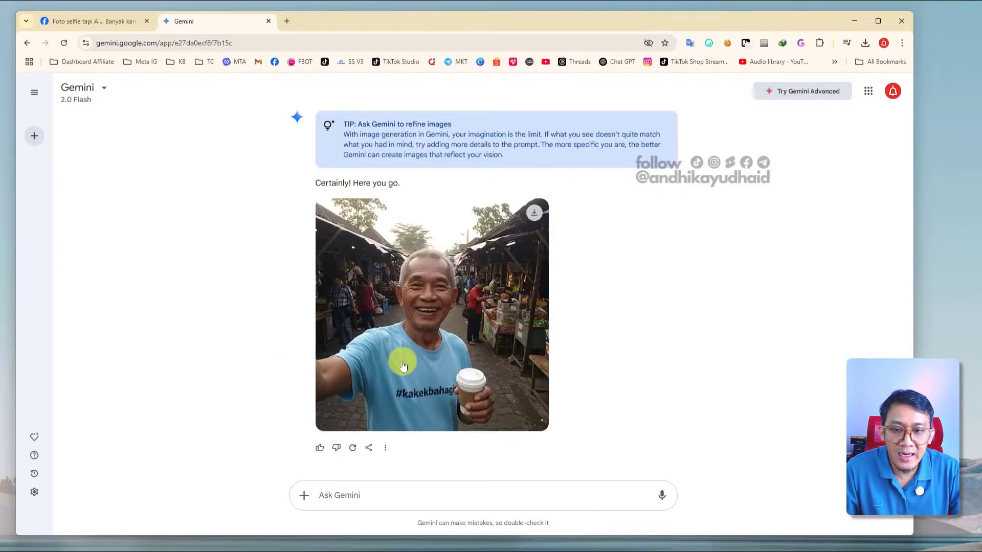
{"action": "left_click", "coordinate": [402, 364]}
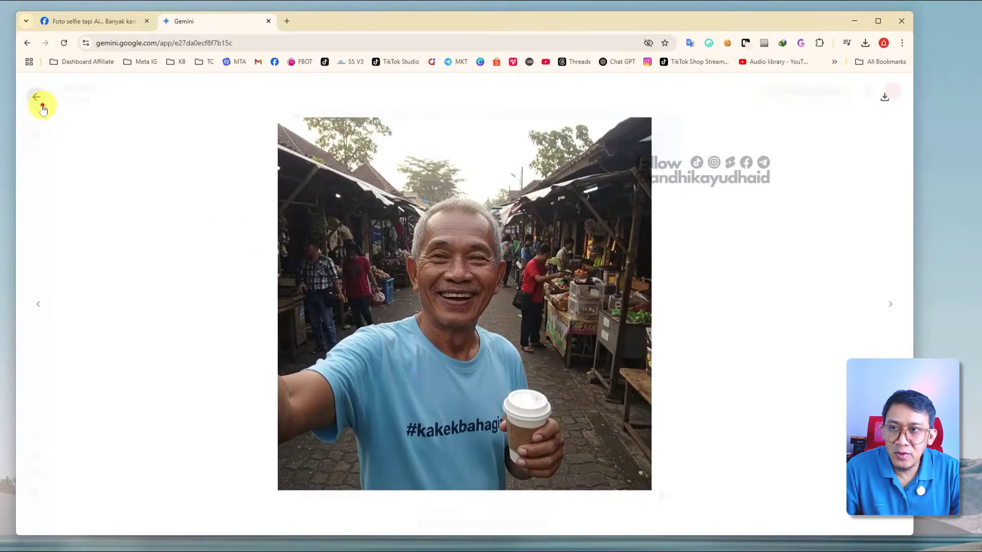
Close the enlarged grandfather selfie and look back through the earlier chat "Permintaan Foto Selfie" with its prompts and generated images
{"action": "left_click", "coordinate": [41, 102]}
{"action": "left_click", "coordinate": [242, 252]}
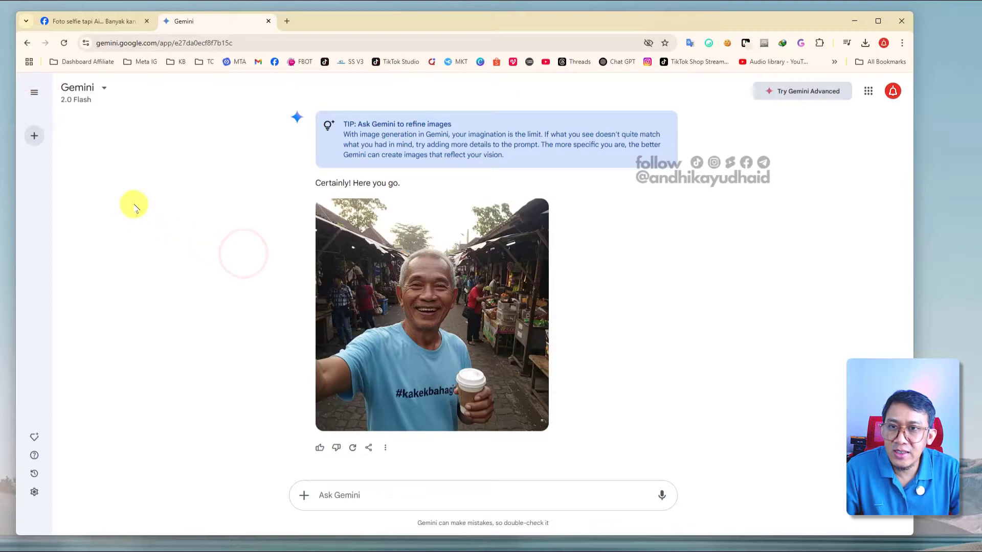
{"action": "left_click", "coordinate": [32, 94]}
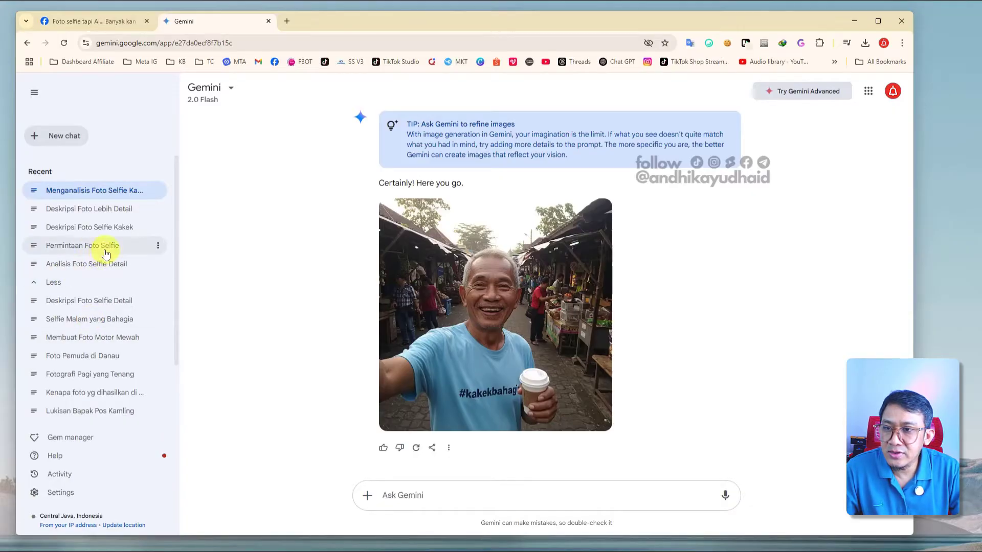
{"action": "left_click", "coordinate": [84, 249]}
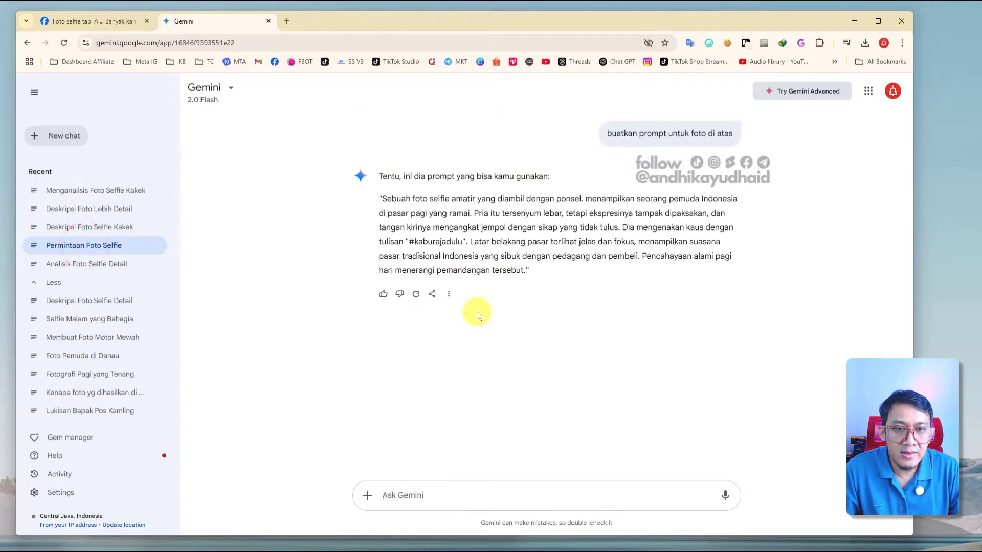
{"action": "scroll", "coordinate": [474, 319], "scroll_direction": "up", "scroll_amount": 5}
{"action": "scroll", "coordinate": [474, 319], "scroll_direction": "up", "scroll_amount": 12}
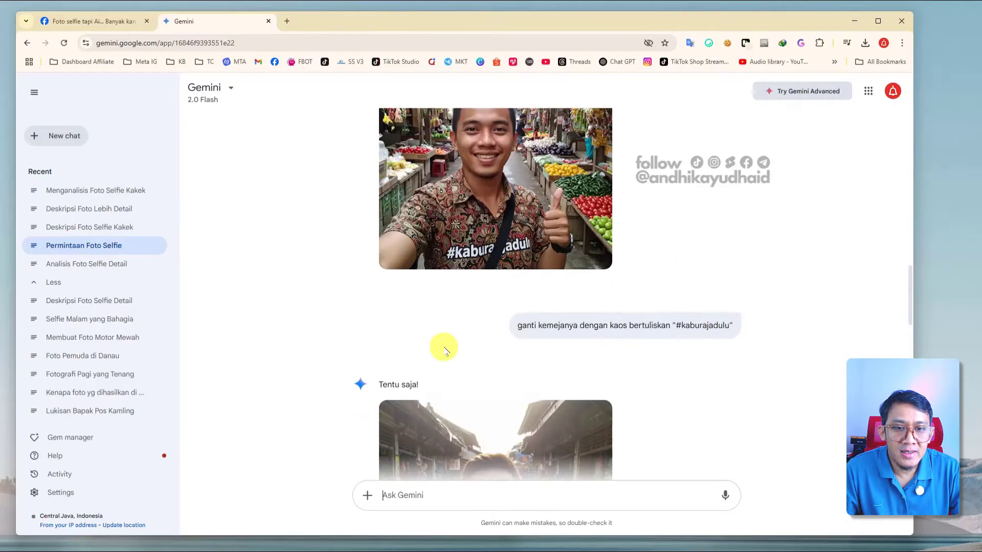
{"action": "scroll", "coordinate": [440, 350], "scroll_direction": "up", "scroll_amount": 5}
Open the earlier chat "Analisis Foto Selfie Detail" and review its detailed photo analysis and the hillside selfie generated from it
{"action": "left_click", "coordinate": [86, 270]}
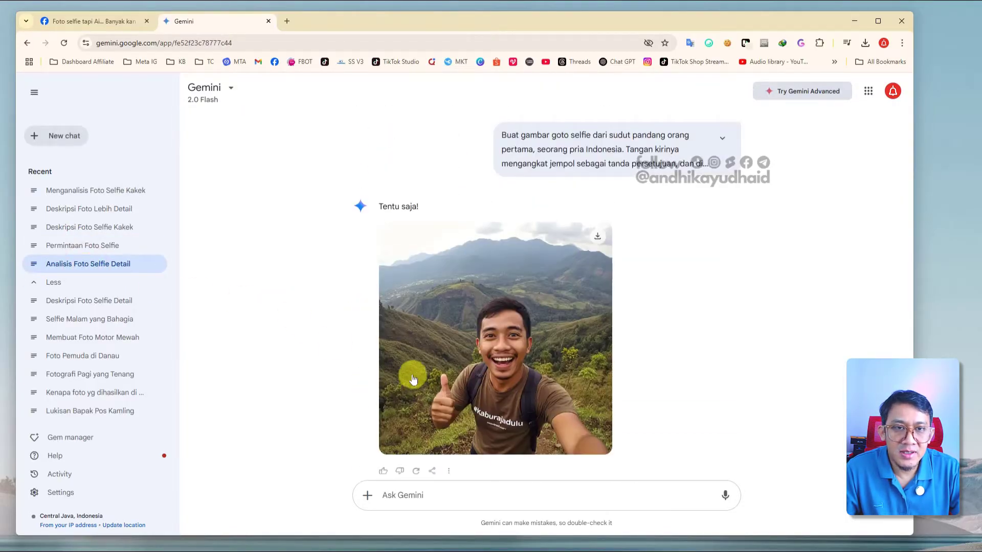
{"action": "scroll", "coordinate": [408, 368], "scroll_direction": "up", "scroll_amount": 4}
{"action": "scroll", "coordinate": [408, 358], "scroll_direction": "up", "scroll_amount": 15}
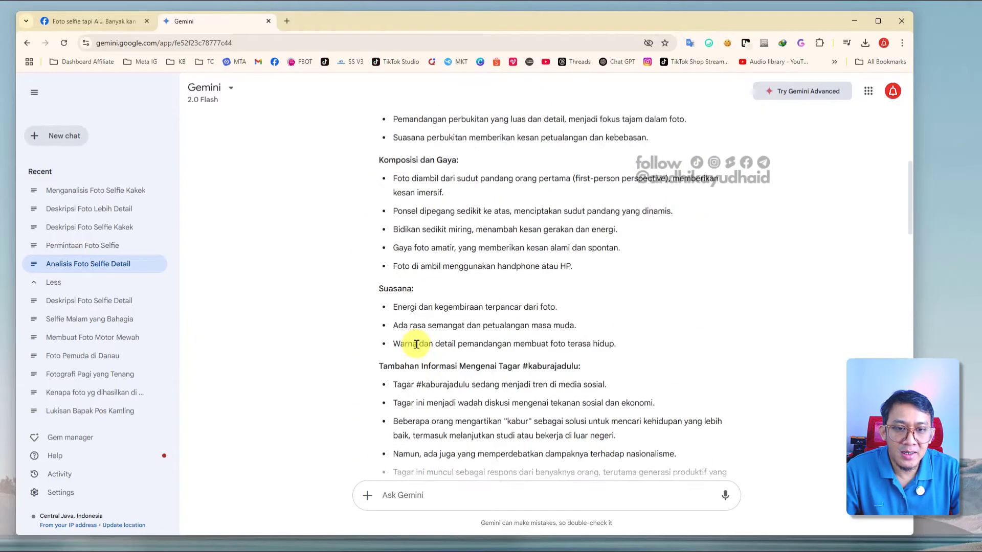
{"action": "scroll", "coordinate": [414, 343], "scroll_direction": "down", "scroll_amount": 6}
{"action": "scroll", "coordinate": [418, 343], "scroll_direction": "down", "scroll_amount": 7}
{"action": "scroll", "coordinate": [416, 340], "scroll_direction": "up", "scroll_amount": 7}
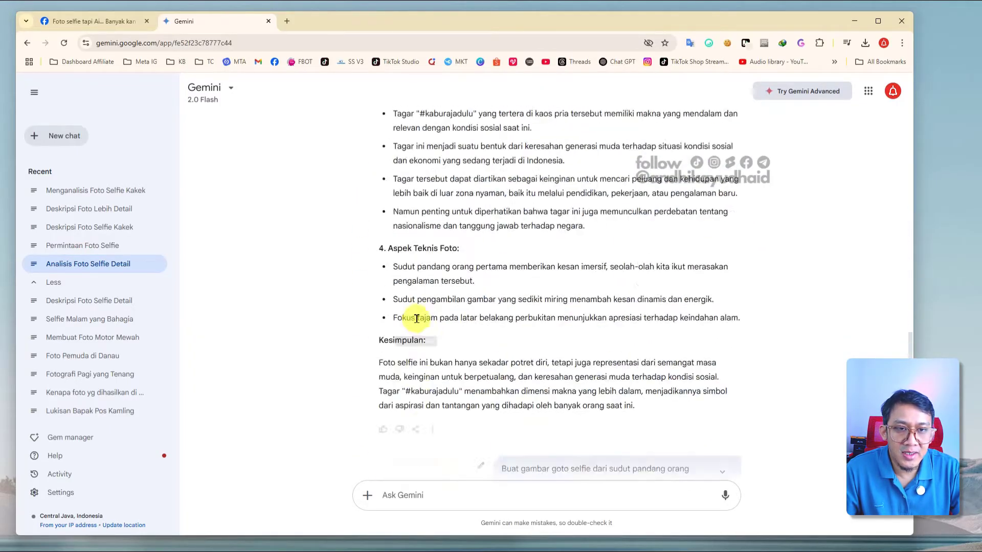